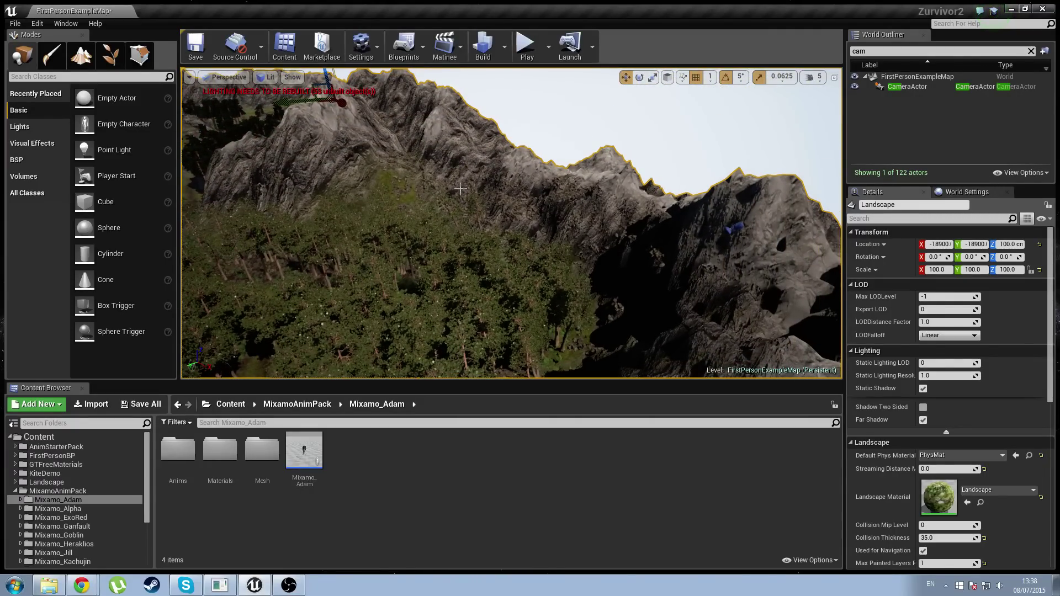
Play the level in the editor to preview the existing camera sequence and first-person gameplay, and stop the session
left_click(528, 44)
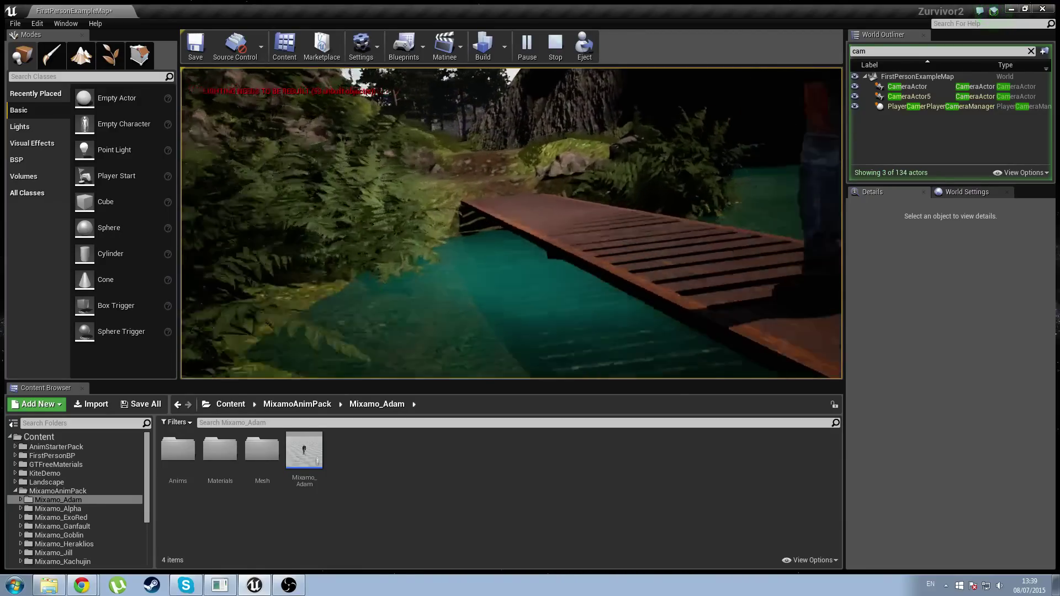
left_click(511, 224)
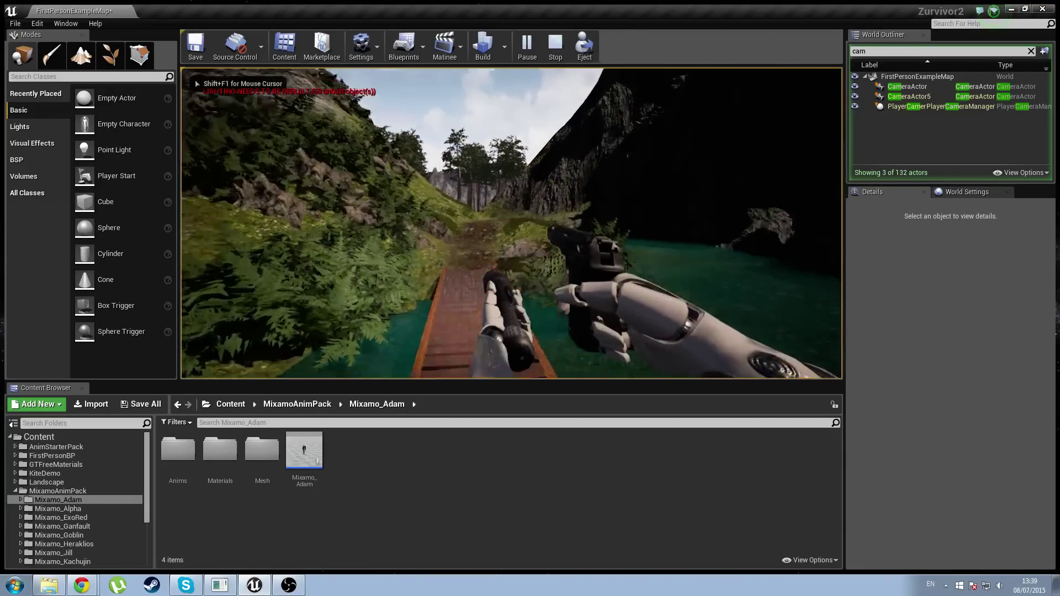
key("w")
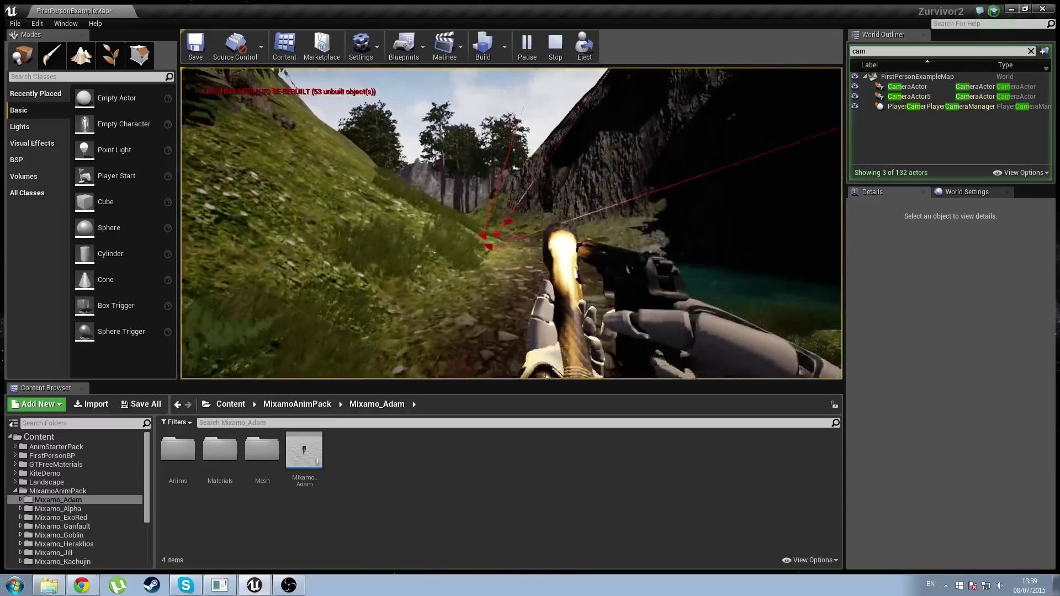
key("Escape")
Open the level blueprint and detach the Event BeginPlay node from the Set View Target with Blend chain
right_click_drag(511, 224, 608, 232)
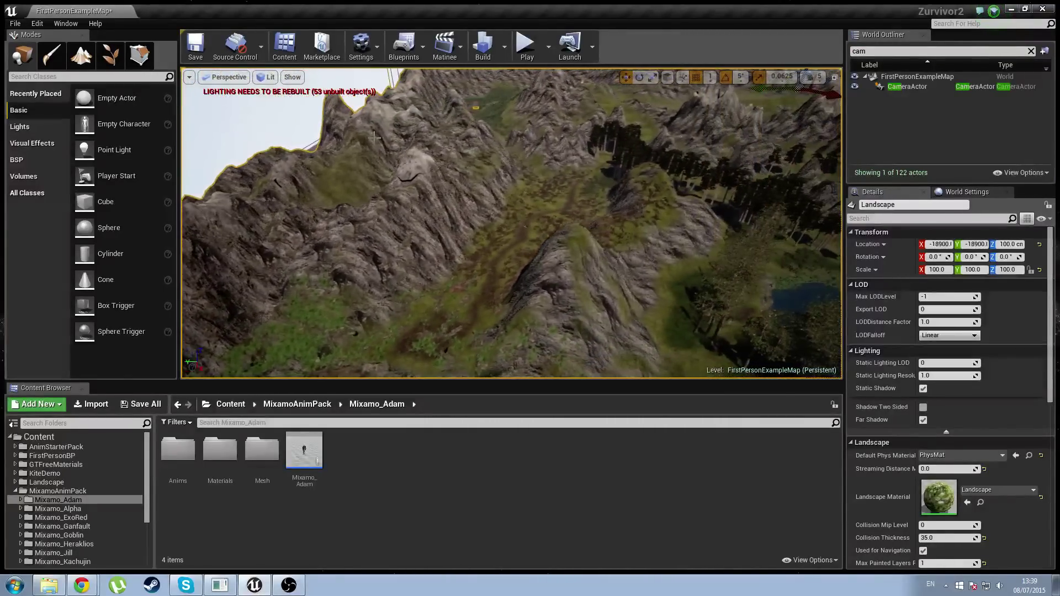
left_click(421, 56)
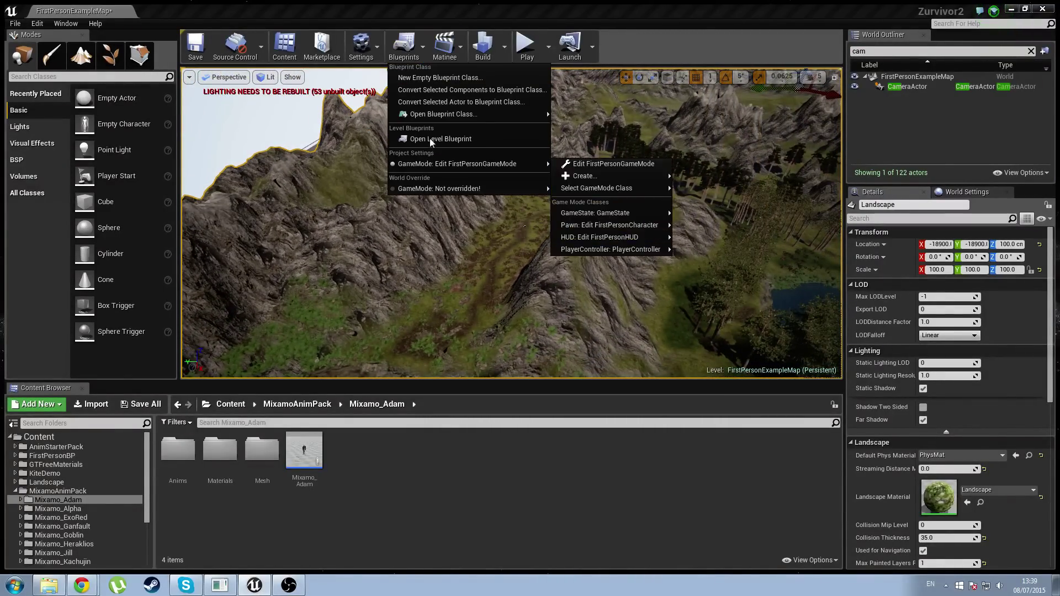
left_click(453, 139)
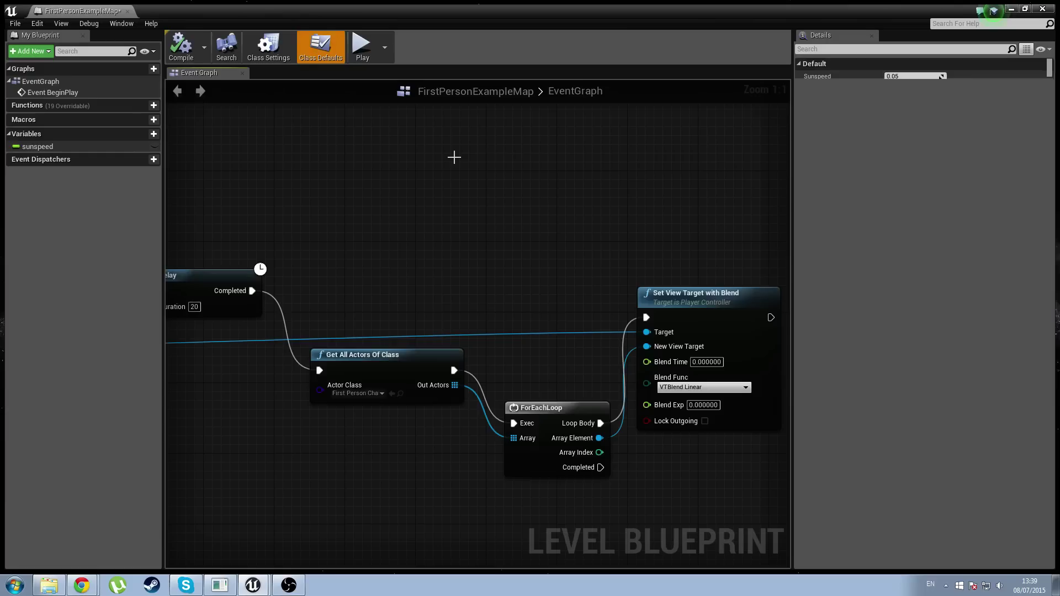
scroll(443, 283, "down", 3)
scroll(354, 285, "down", 2)
right_click_drag(290, 226, 647, 292)
scroll(444, 282, "up", 2)
right_click_drag(448, 286, 362, 290)
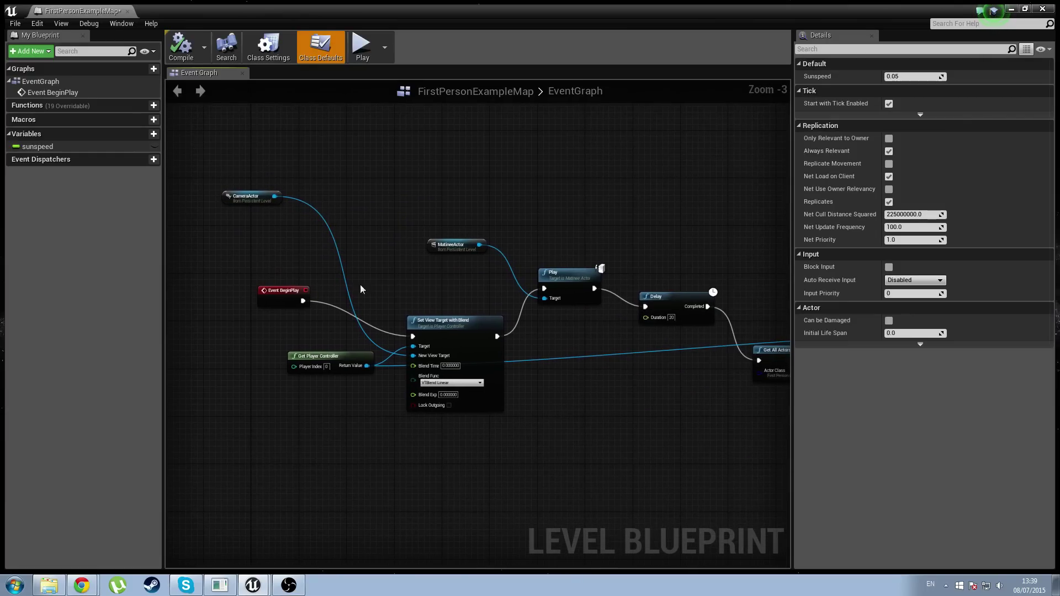
left_click_drag(280, 292, 168, 346)
scroll(425, 389, "down", 4)
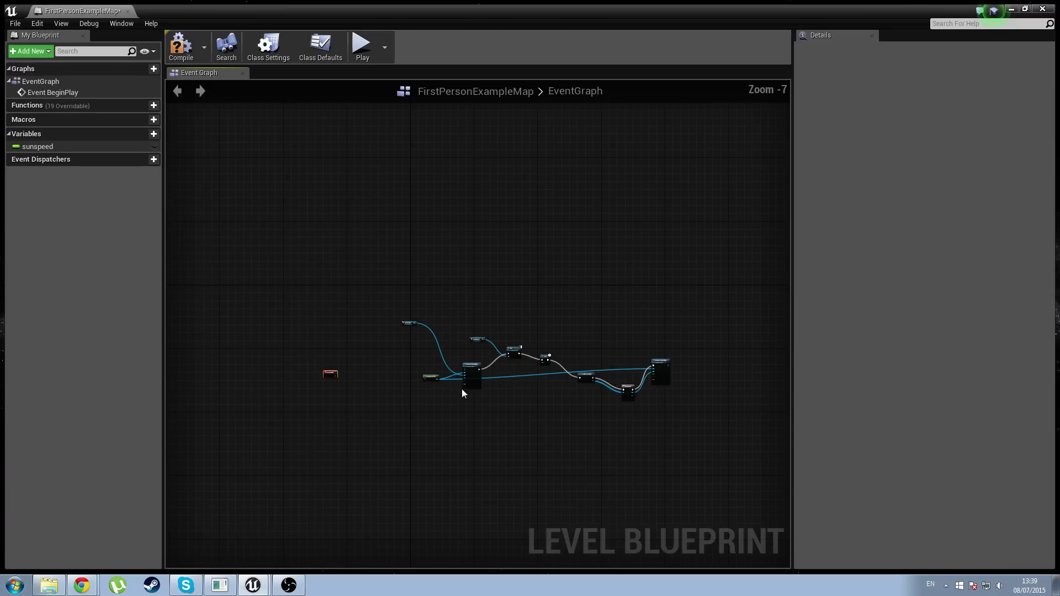
Separate the old camera sequence nodes from Event BeginPlay, leaving open graph space around it, and close the level blueprint
right_click_drag(462, 389, 259, 354)
left_click_drag(520, 401, 195, 272)
left_click_drag(261, 332, 288, 260)
left_click(245, 348)
right_click_drag(245, 348, 373, 338)
scroll(343, 337, "up", 4)
scroll(313, 324, "up", 1)
right_click_drag(313, 325, 450, 318)
left_click_drag(192, 309, 209, 344)
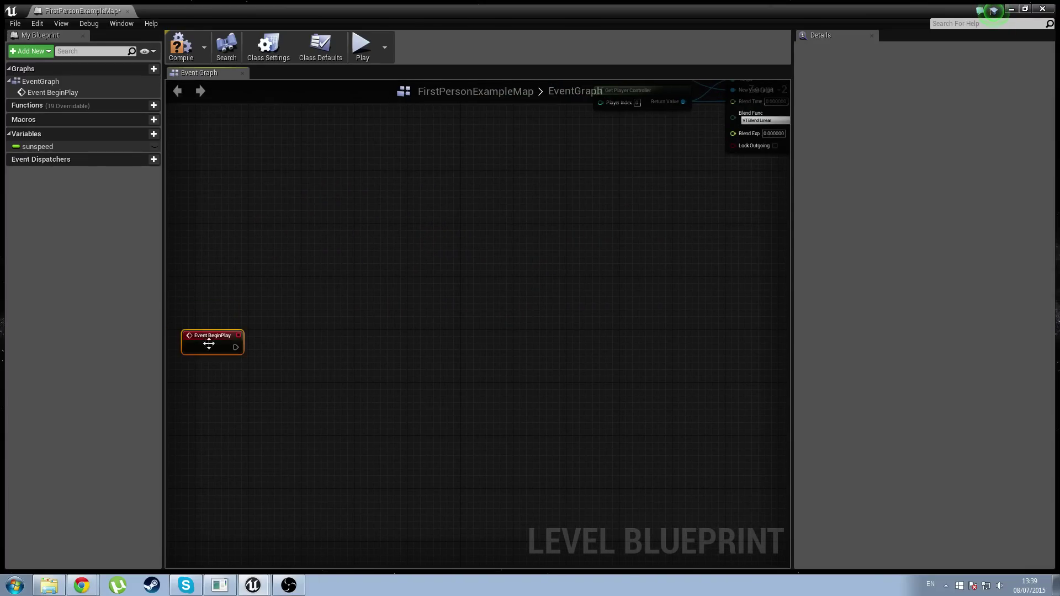
left_click(1044, 10)
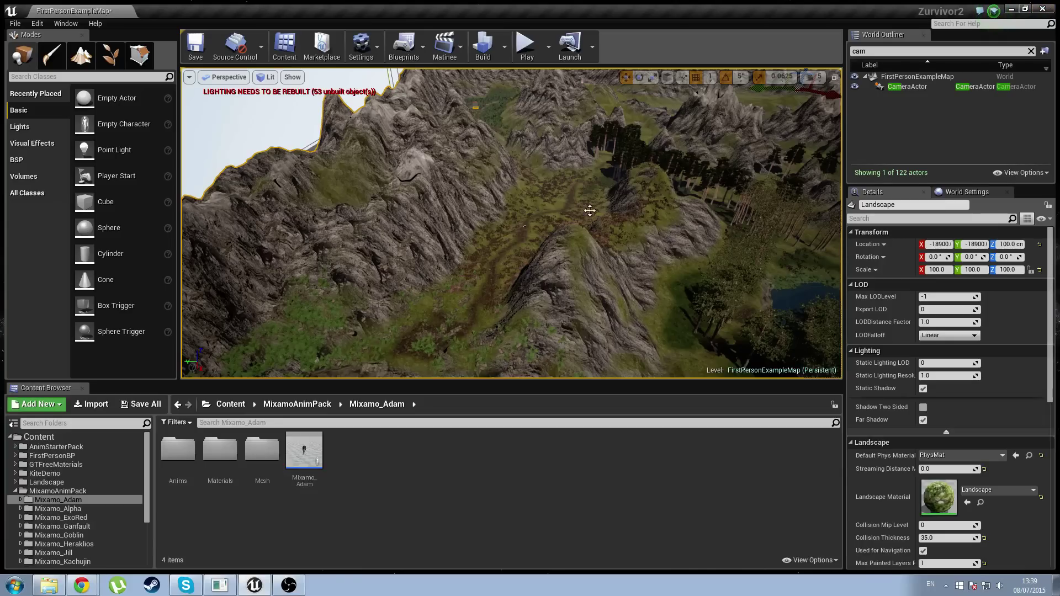
Delete the existing CameraActor from the level, accepting its removal despite the level blueprint reference
left_click(909, 87)
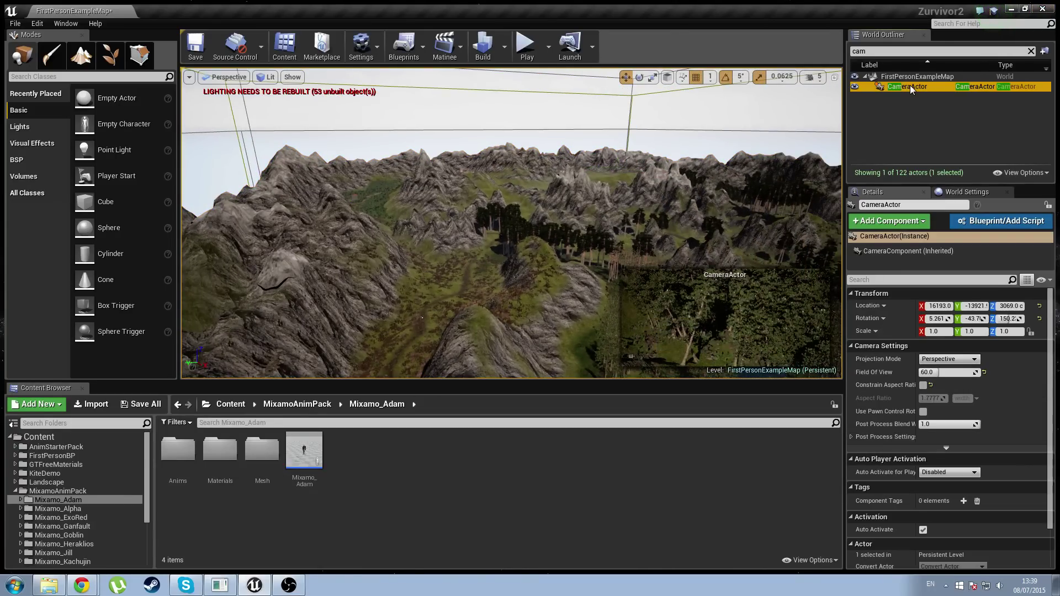
key("Delete")
left_click(600, 314)
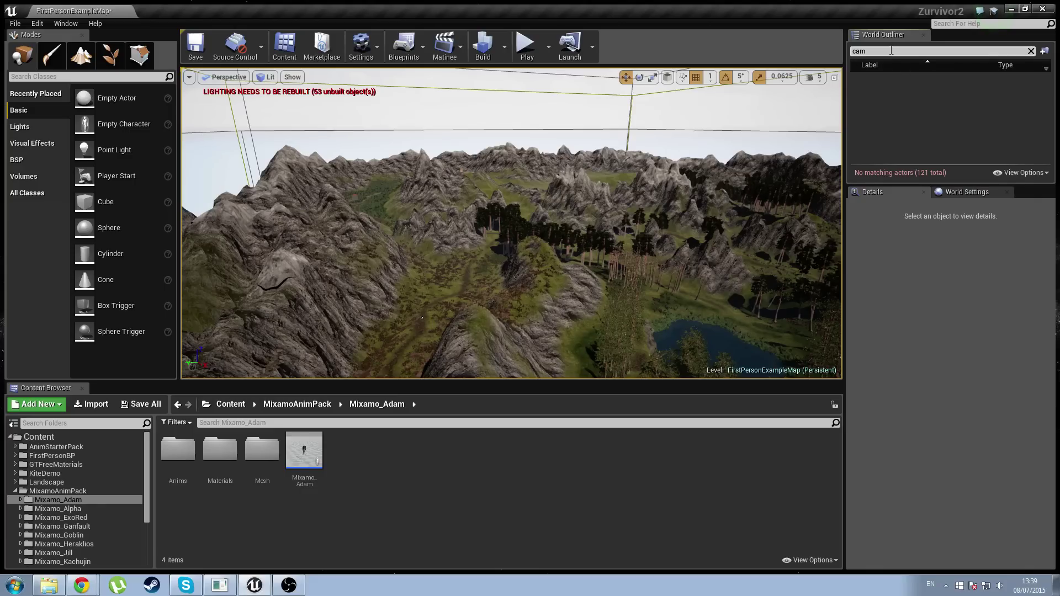
Filter the level's actors by "matin" and delete the existing MatineeActor, accepting the blueprint reference prompt
type("matin")
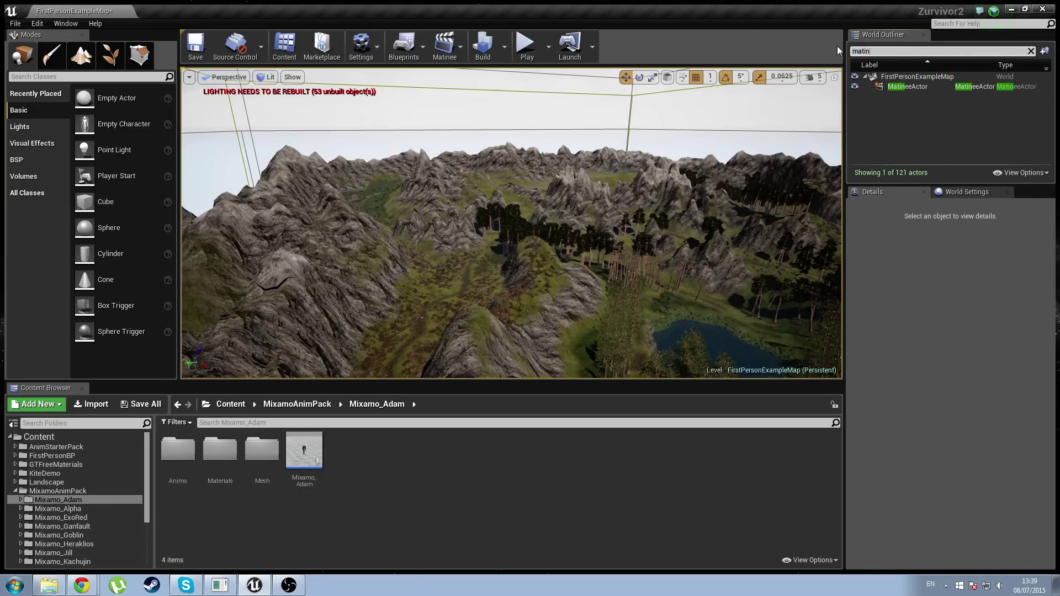
left_click(904, 88)
key("Delete")
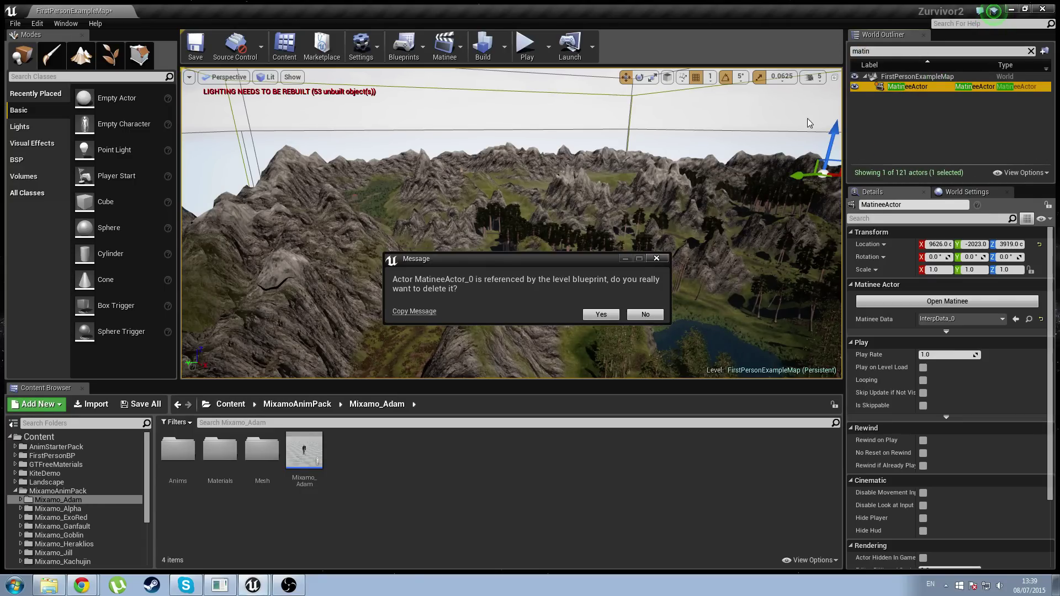
left_click(598, 316)
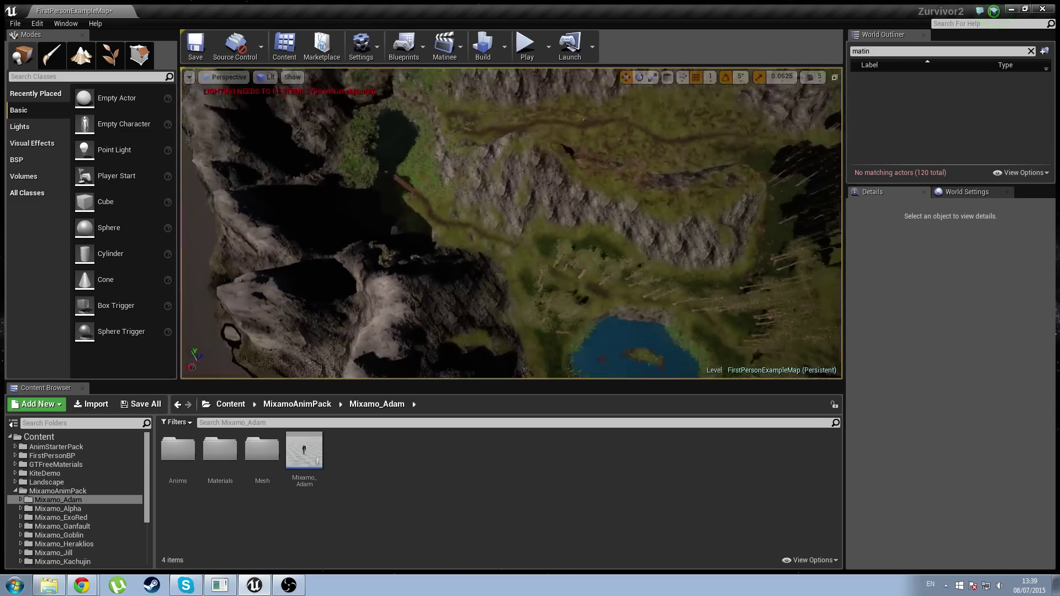
Search the placeable classes for "camera" and place a new Camera on the rocky hill in the level
right_click_drag(584, 119, 591, 174)
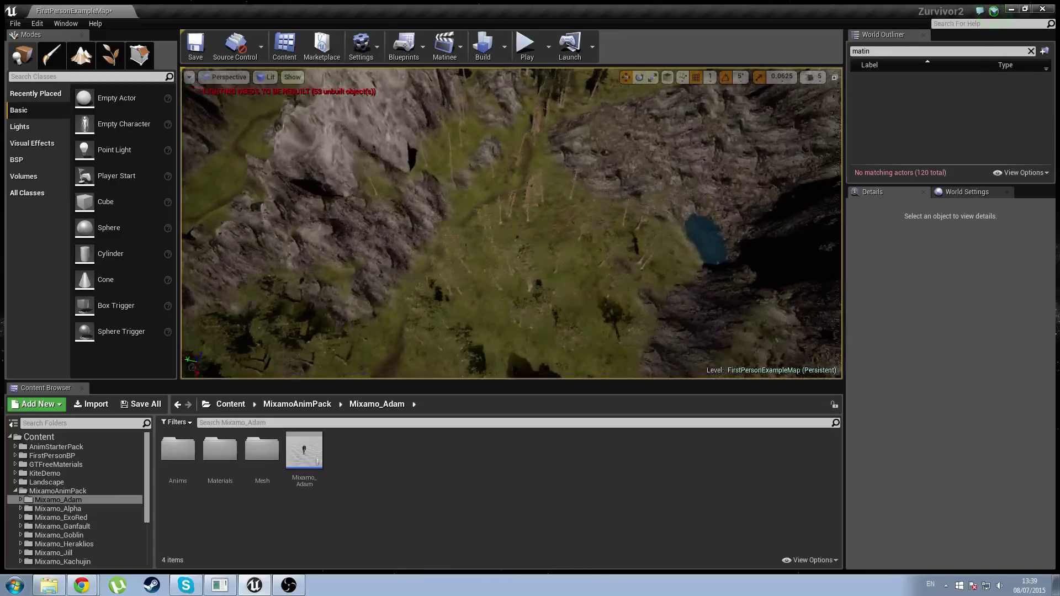
right_click_drag(518, 257, 608, 217)
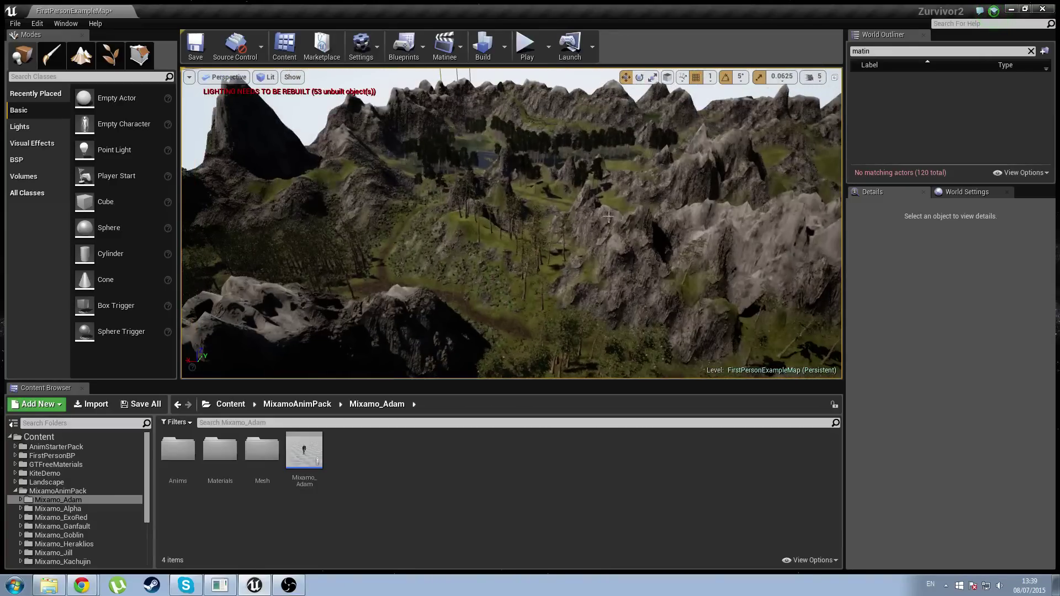
right_click_drag(396, 149, 408, 220)
left_click(45, 77)
type("camera")
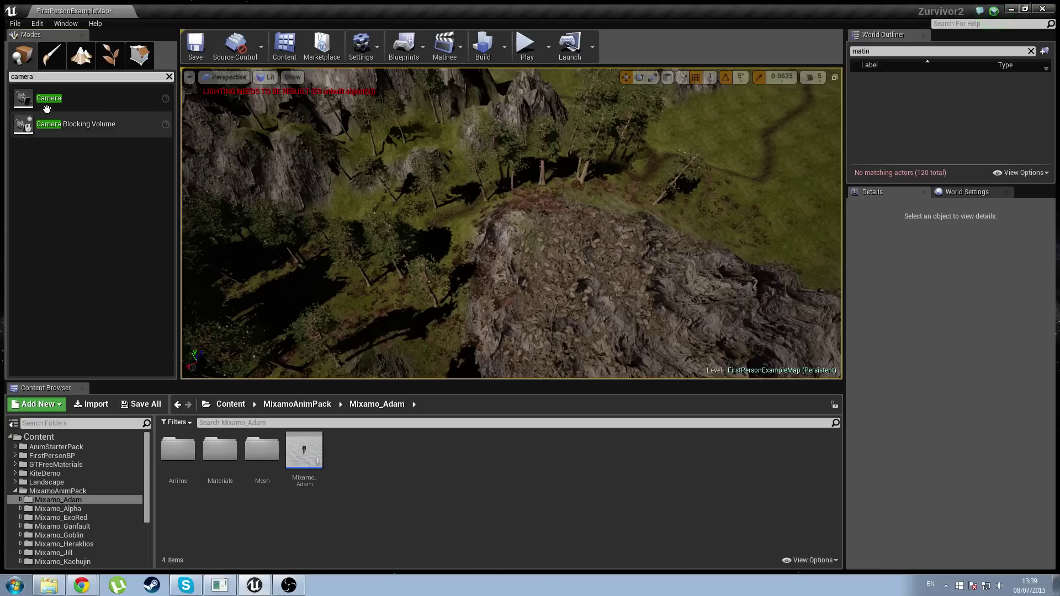
left_click_drag(45, 107, 691, 293)
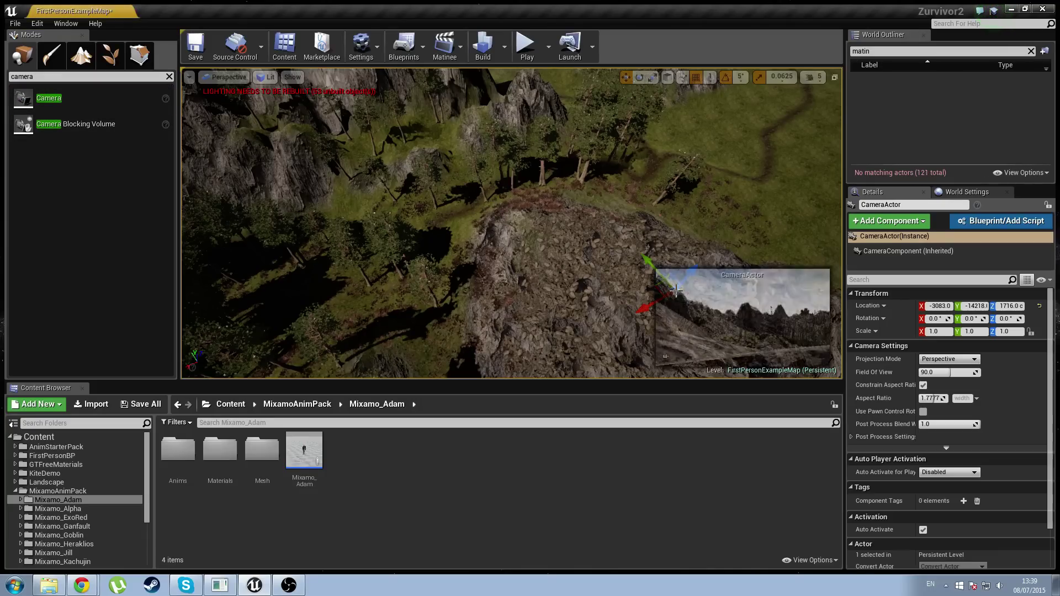
Move the new camera down beside the dirt path in the grassy valley, at about X -12117, Y -11074, Z 589 cm
right_click_drag(691, 292, 759, 310)
left_click_drag(305, 282, 573, 304)
right_click_drag(572, 303, 668, 309)
left_click_drag(443, 237, 683, 191)
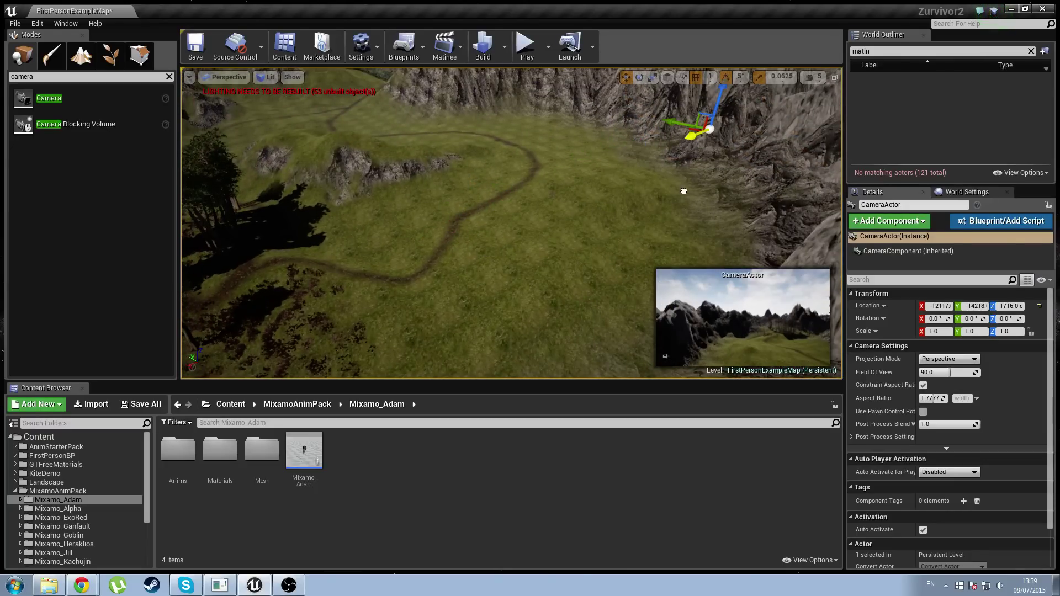
left_click_drag(683, 122, 572, 210)
right_click_drag(573, 210, 630, 257)
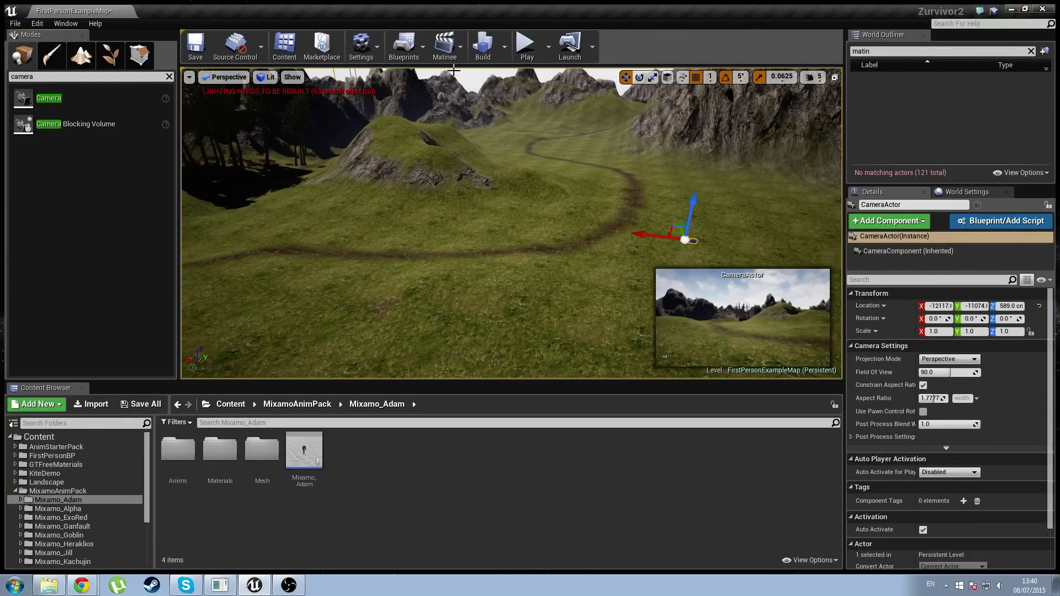
Add a new Matinee to the level
left_click(445, 45)
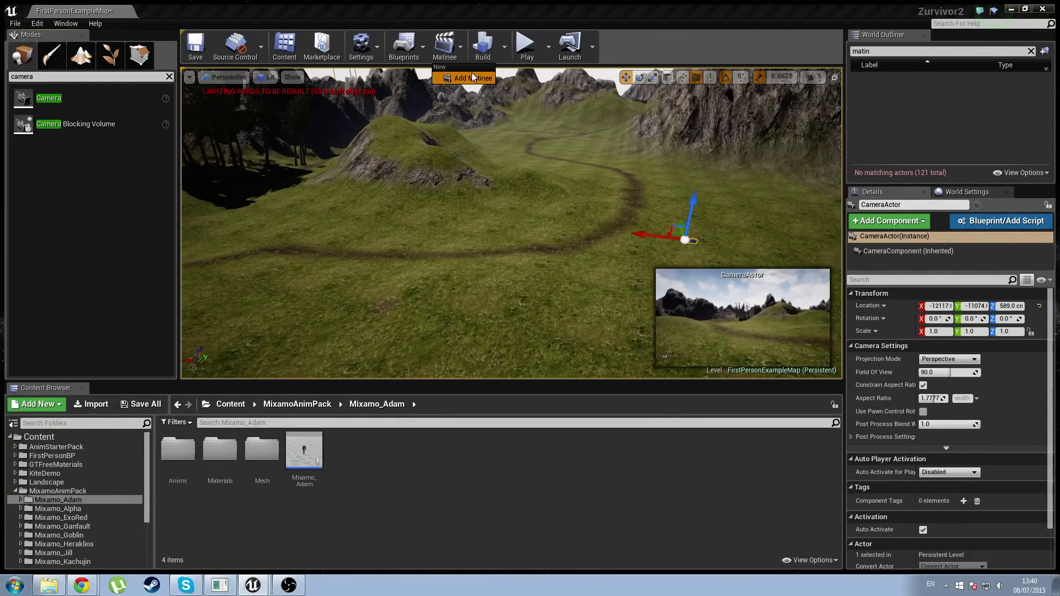
left_click(472, 77)
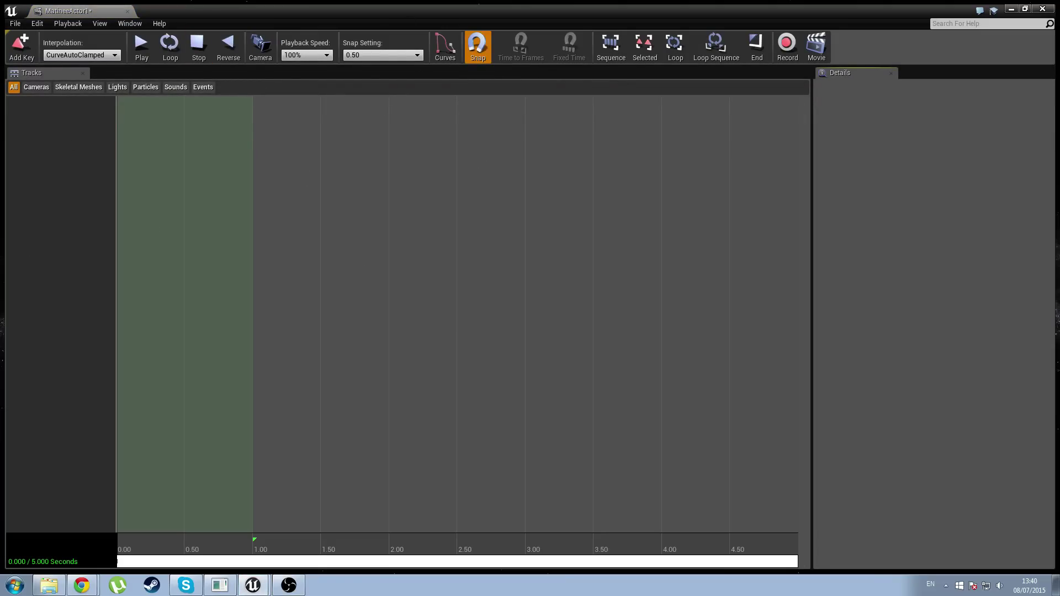
left_click(123, 23)
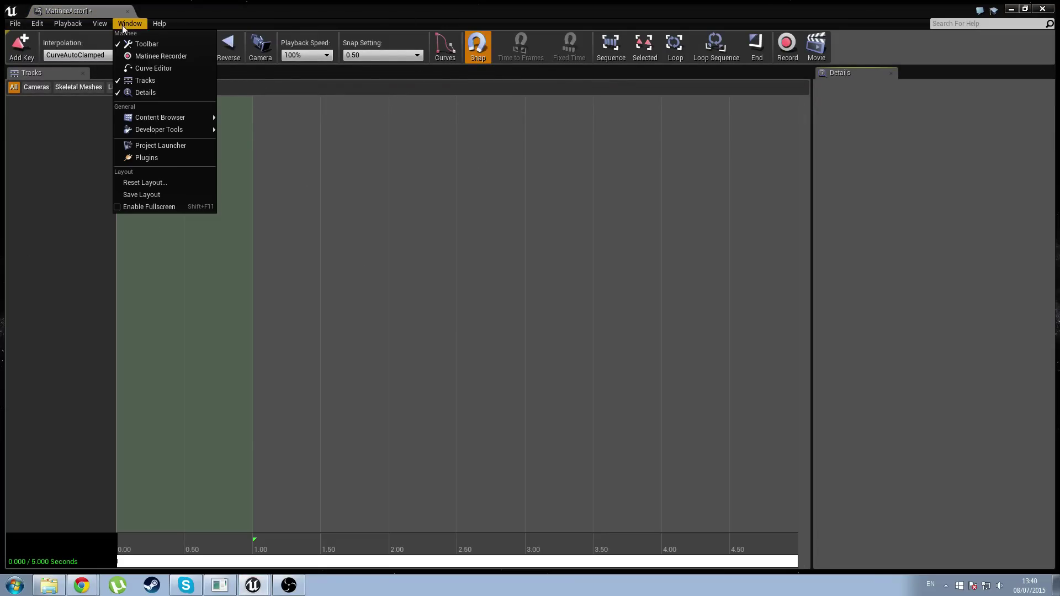
left_click(160, 67)
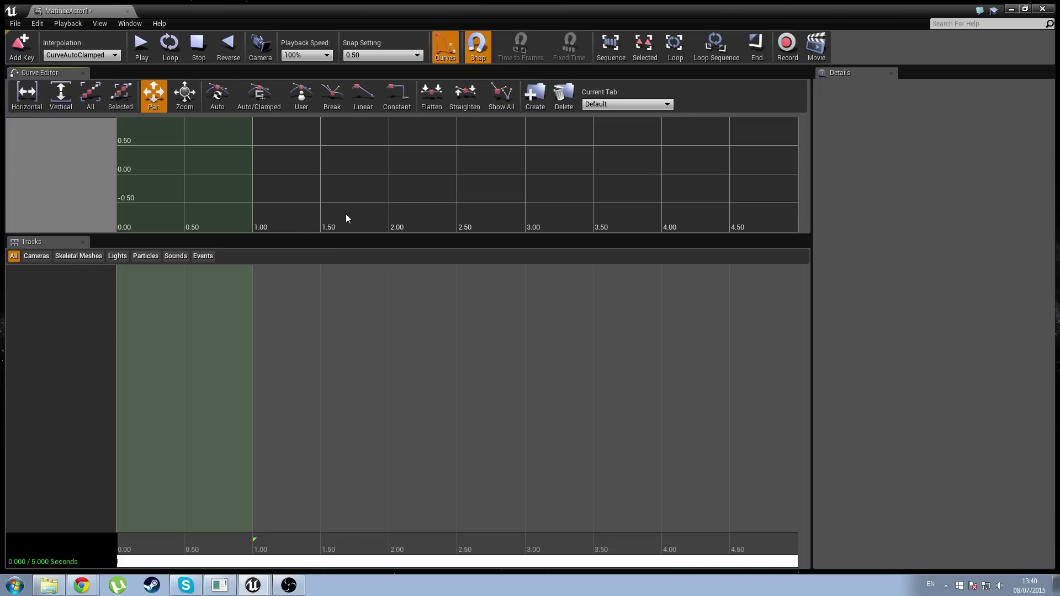
left_click(82, 73)
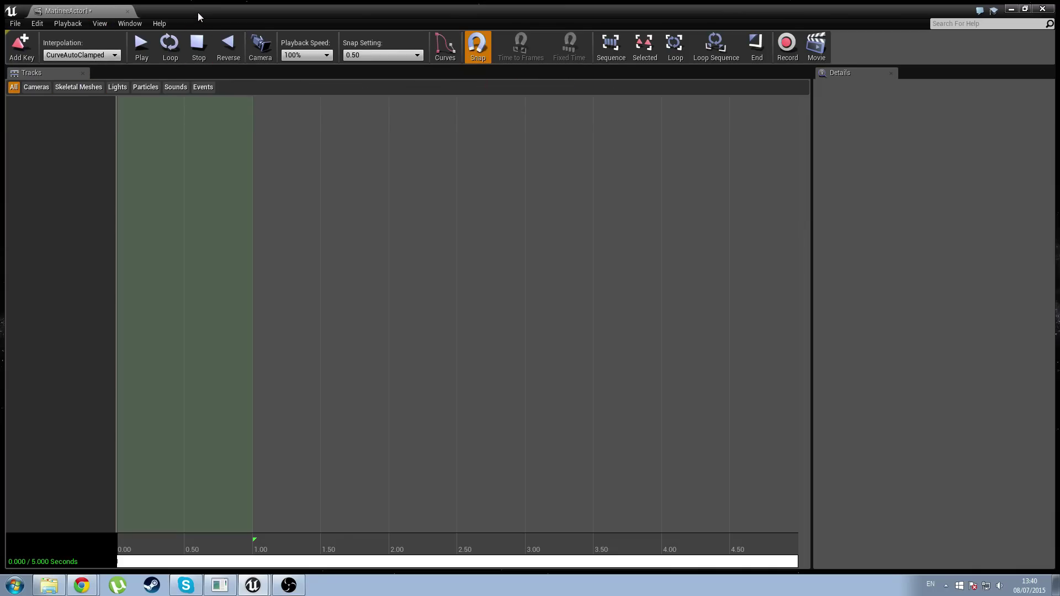
Resize and arrange the Matinee window below the level viewport, and select the camera actor in the level
left_click_drag(198, 12, 334, 341)
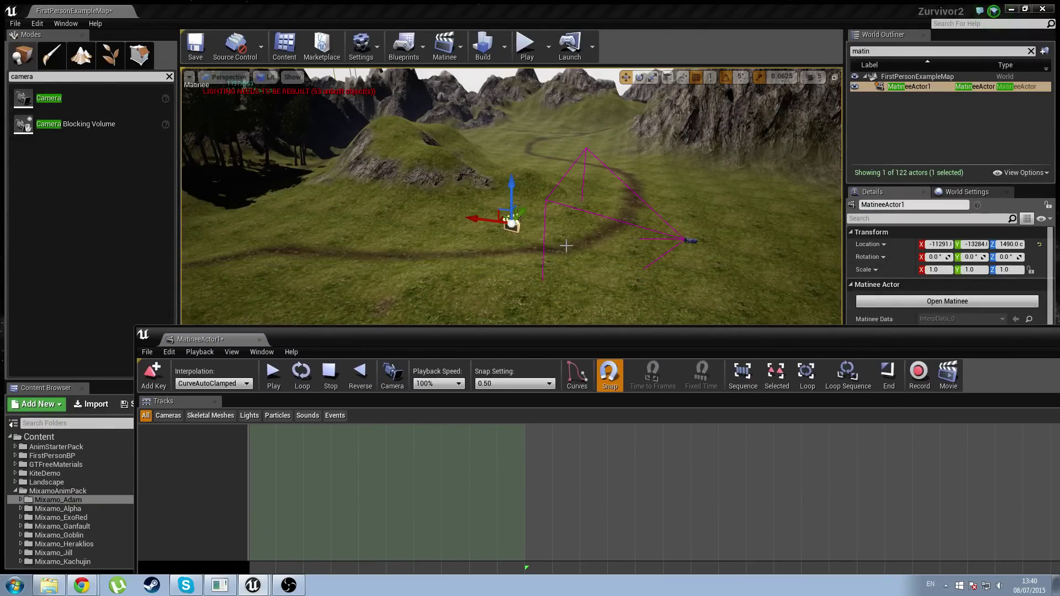
mouse_move(585, 230)
right_mouse_down()
mouse_move(544, 232)
mouse_move(585, 230)
right_mouse_up()
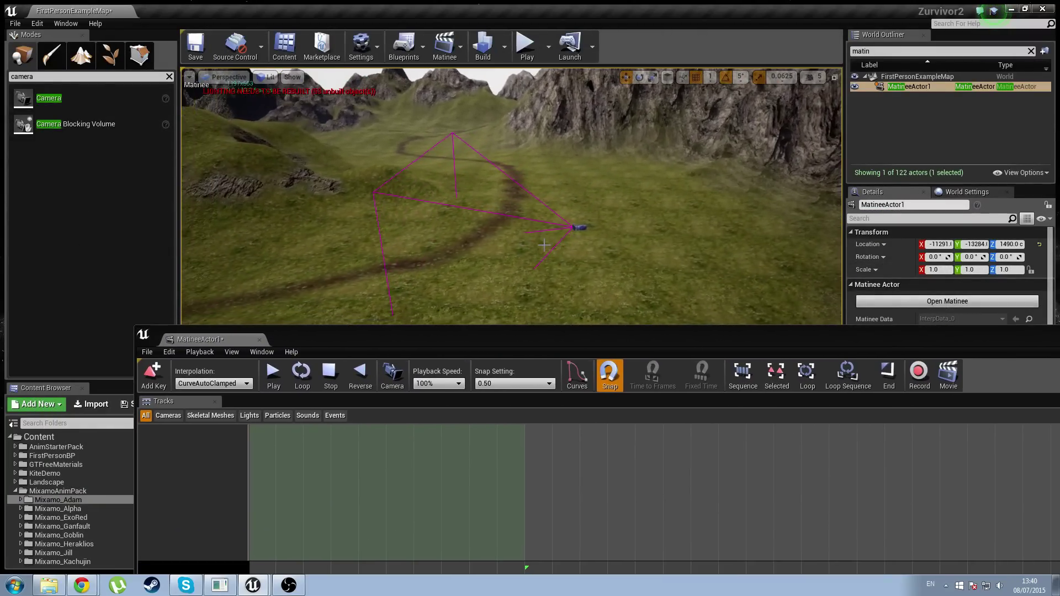
left_click(584, 230)
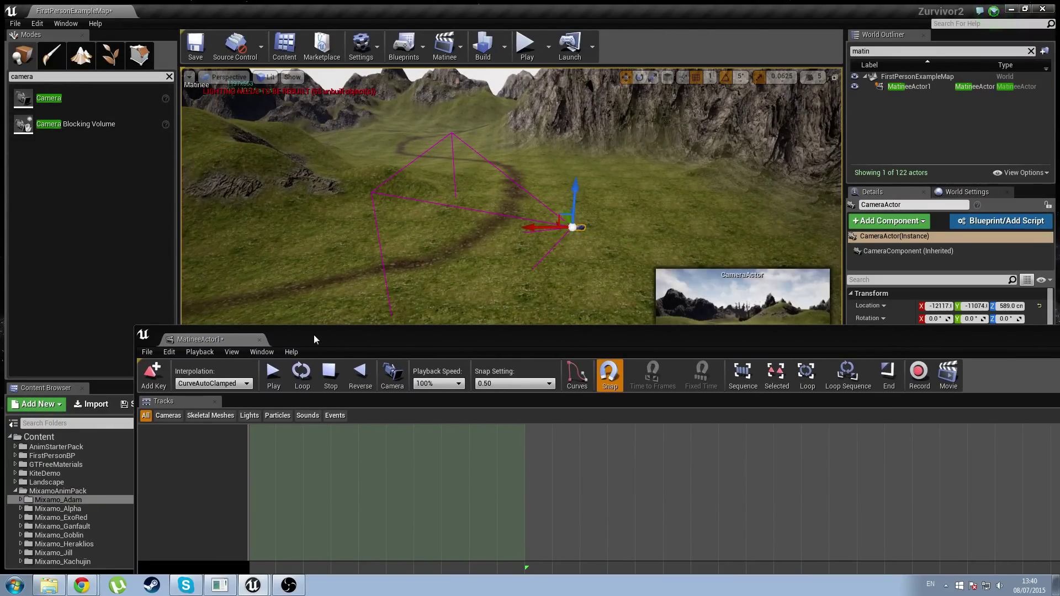
left_click_drag(313, 335, 284, 143)
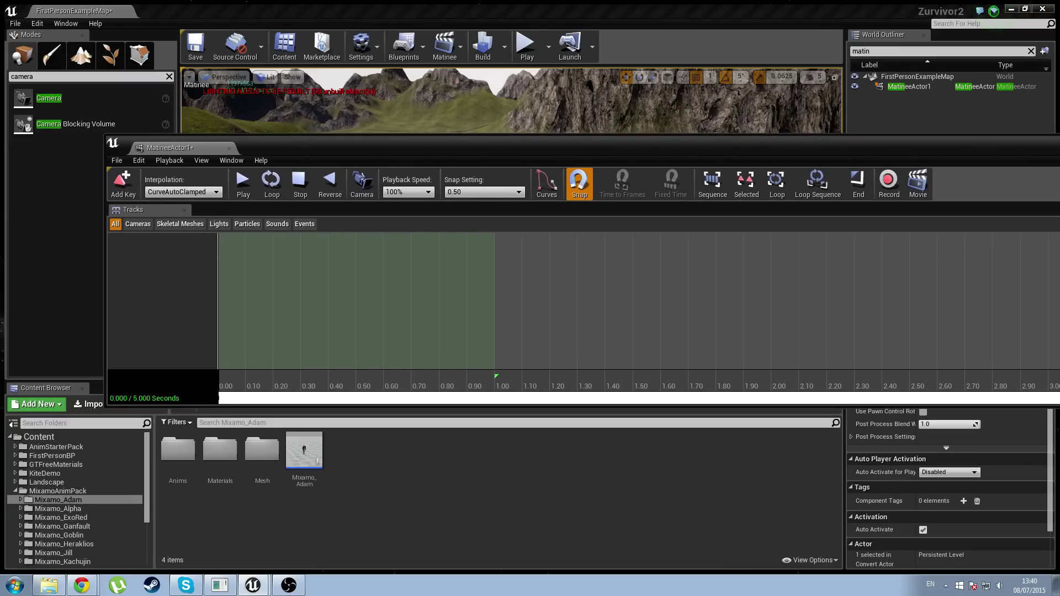
left_click_drag(1059, 231, 1032, 232)
left_click_drag(628, 162, 588, 340)
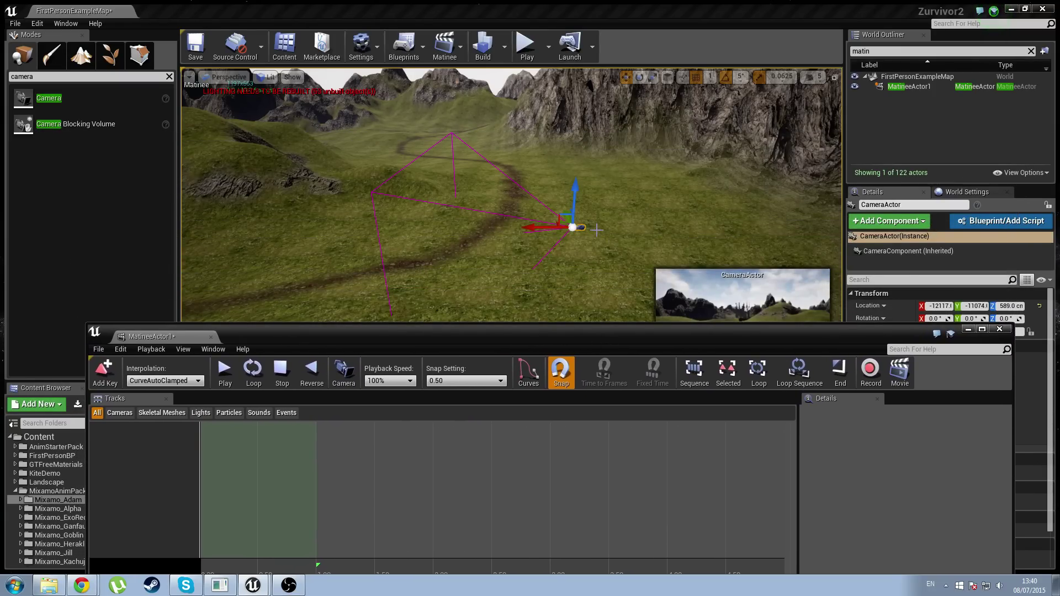
Add a new empty group named Camera to the Matinee tracks
right_click(134, 439)
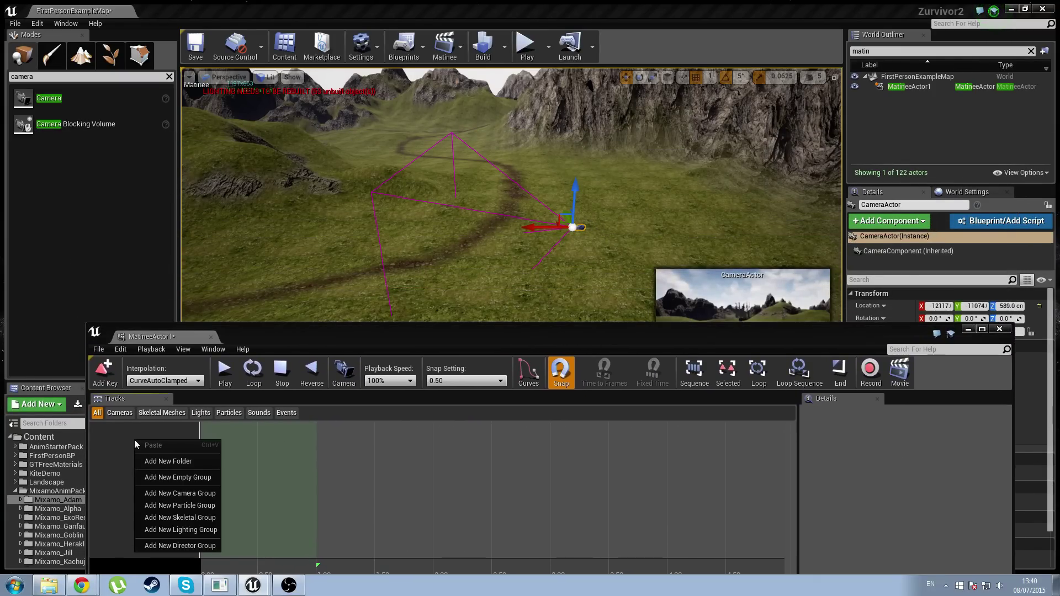
left_click(168, 479)
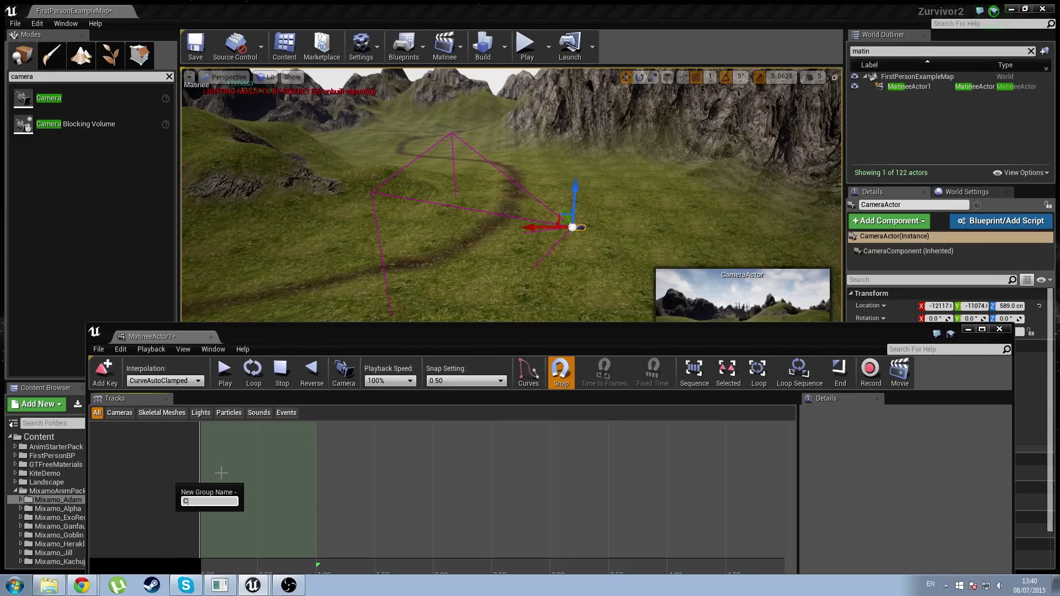
key("Return")
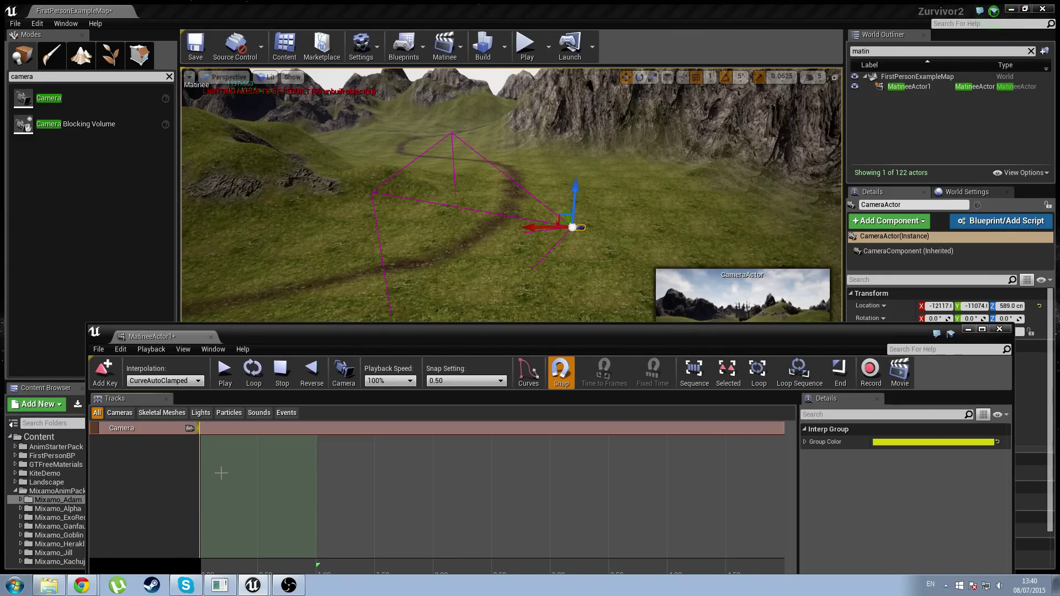
Add a new movement track to the Camera group in the Matinee
right_click(145, 427)
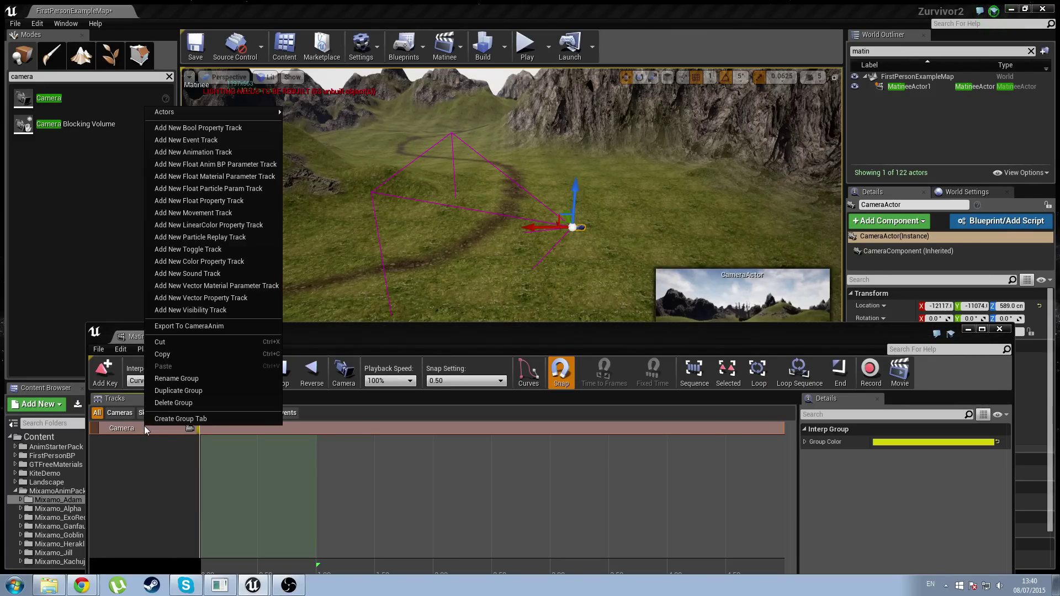
left_click(216, 211)
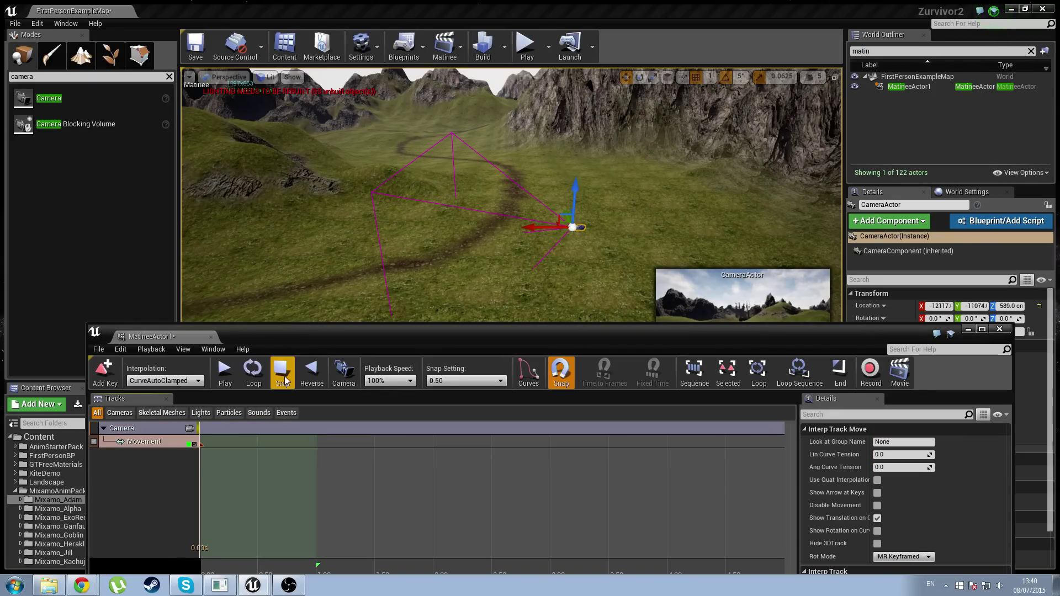
left_click_drag(420, 338, 399, 190)
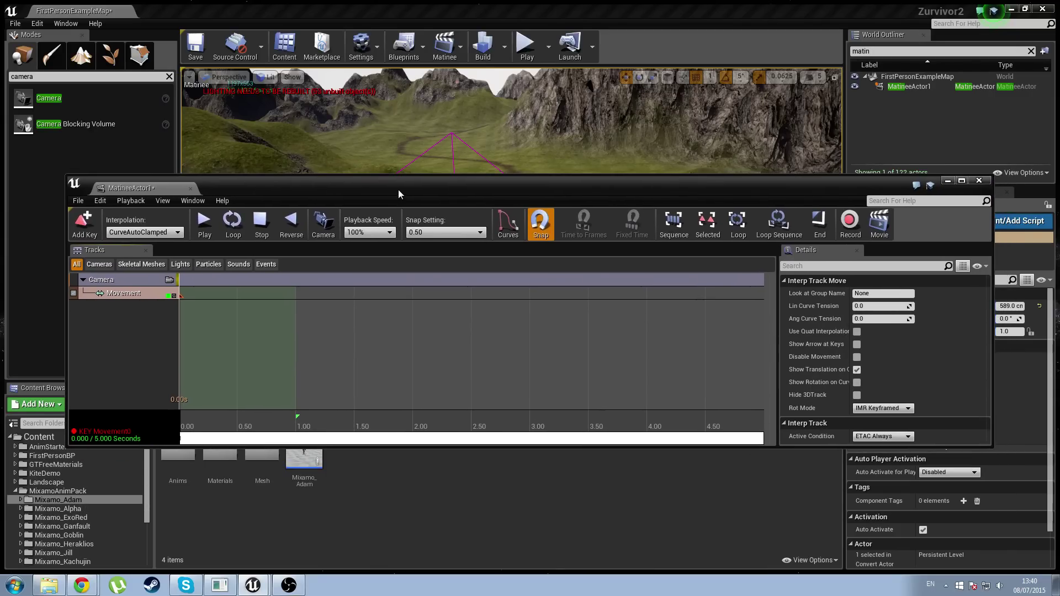
Extend the end of the green loop section on the Matinee timeline to 5.00 seconds
scroll(305, 404, "down", 4)
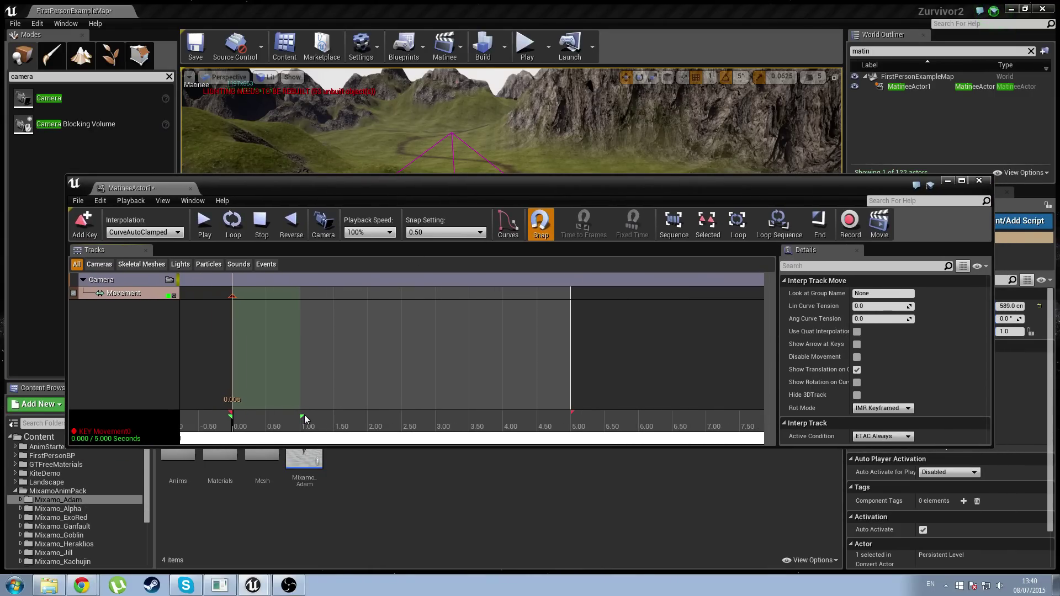
scroll(299, 415, "up", 1)
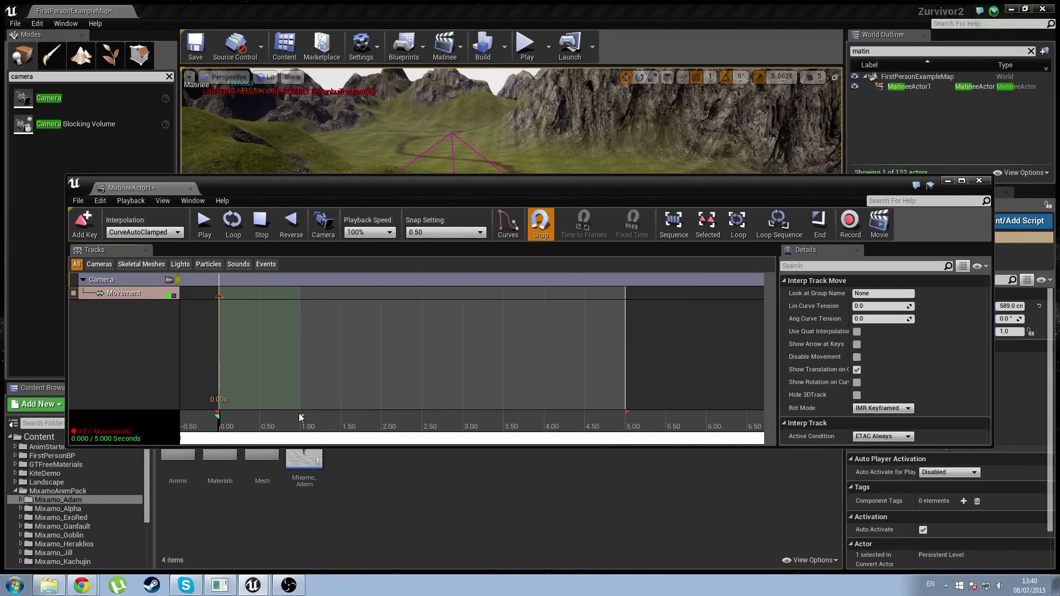
scroll(299, 416, "down", 1)
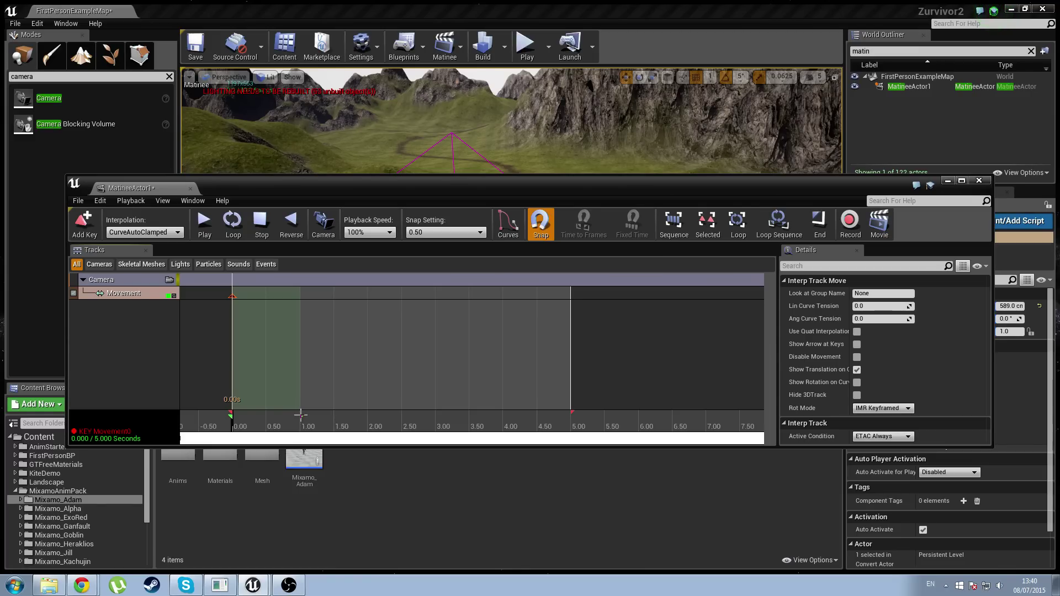
mouse_move(301, 414)
left_mouse_down()
mouse_move(532, 419)
mouse_move(337, 423)
mouse_move(563, 432)
left_mouse_up()
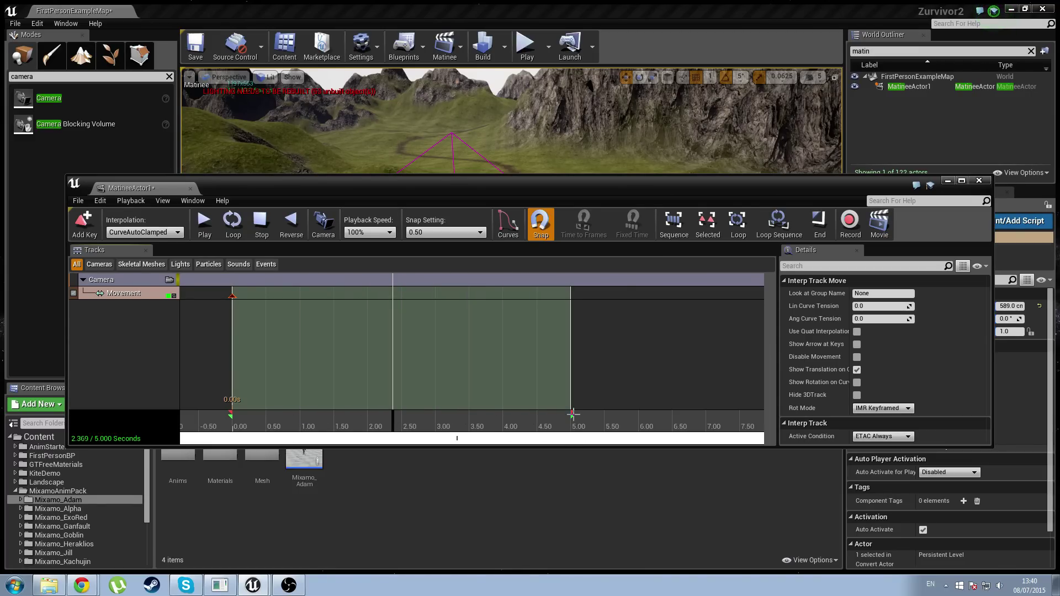
Add a movement key at 0.50 seconds and place the Matinee window below the level view
left_click_drag(226, 188, 431, 254)
left_click(442, 363)
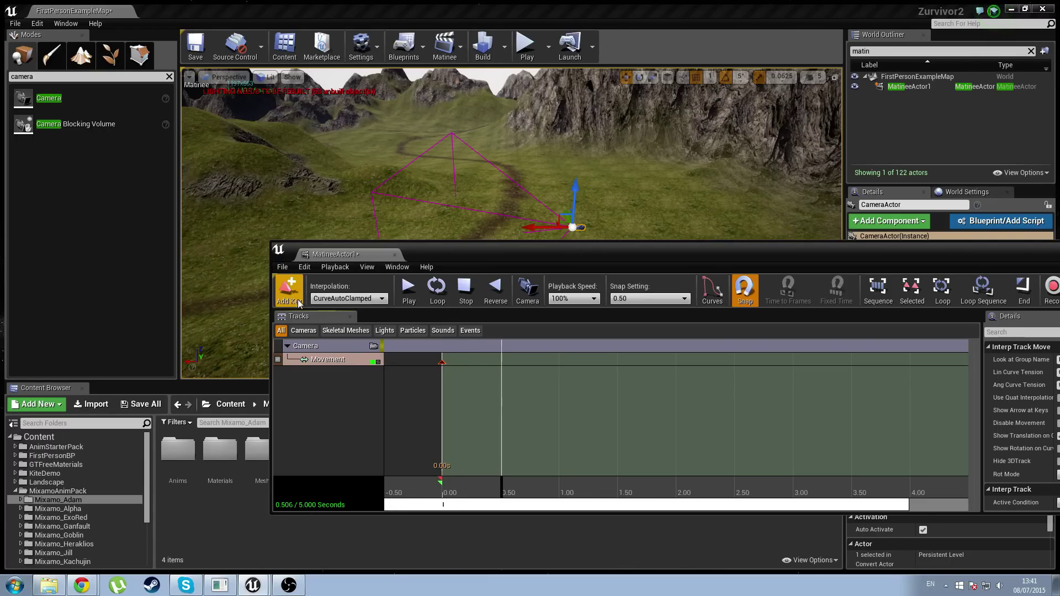
left_click(288, 287)
left_click_drag(947, 248, 701, 344)
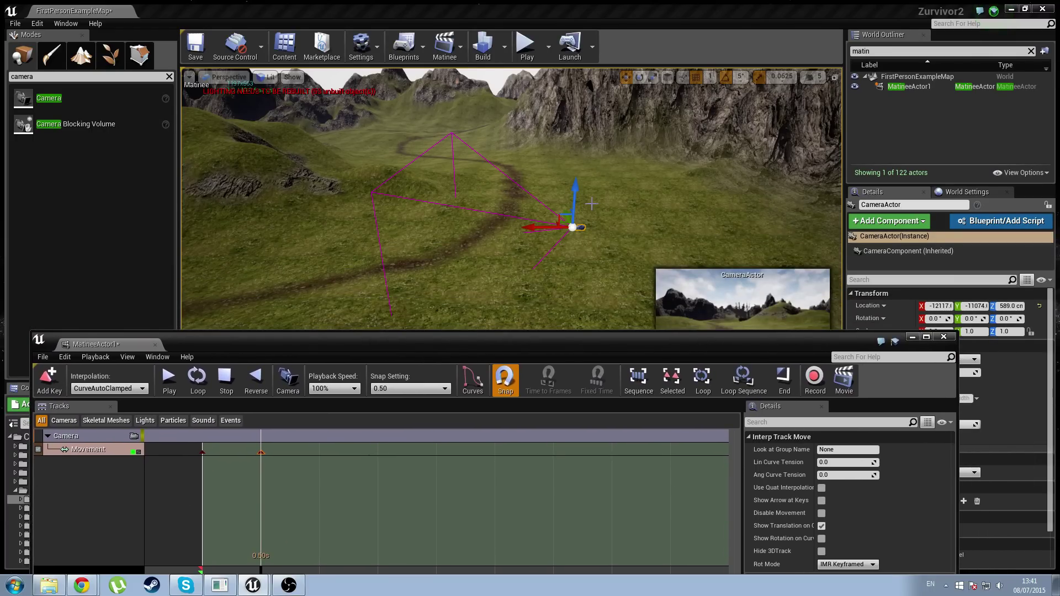
Move the camera for the 0.50-second key across the path to about X -9980, Y -11637, Z 939 cm
left_click_drag(534, 227, 379, 236)
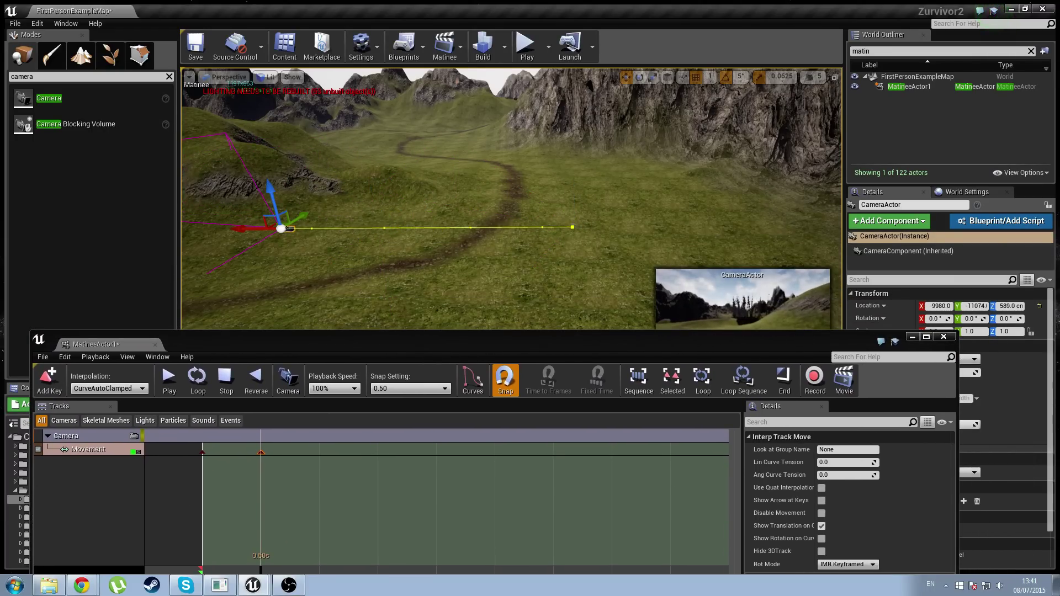
right_click_drag(380, 236, 221, 243)
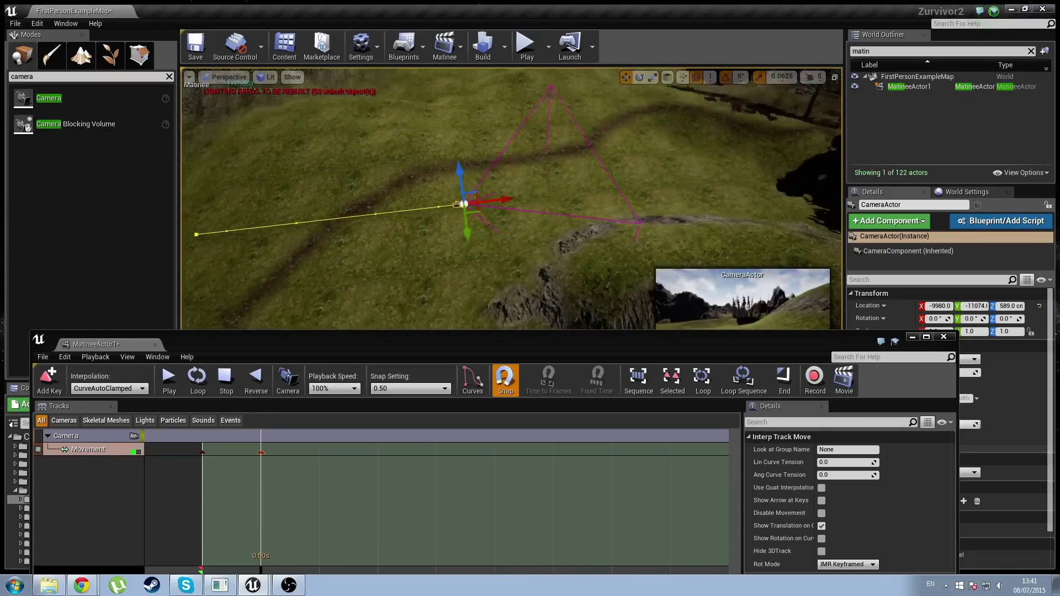
right_click_drag(381, 259, 553, 231)
left_click_drag(556, 249, 605, 169)
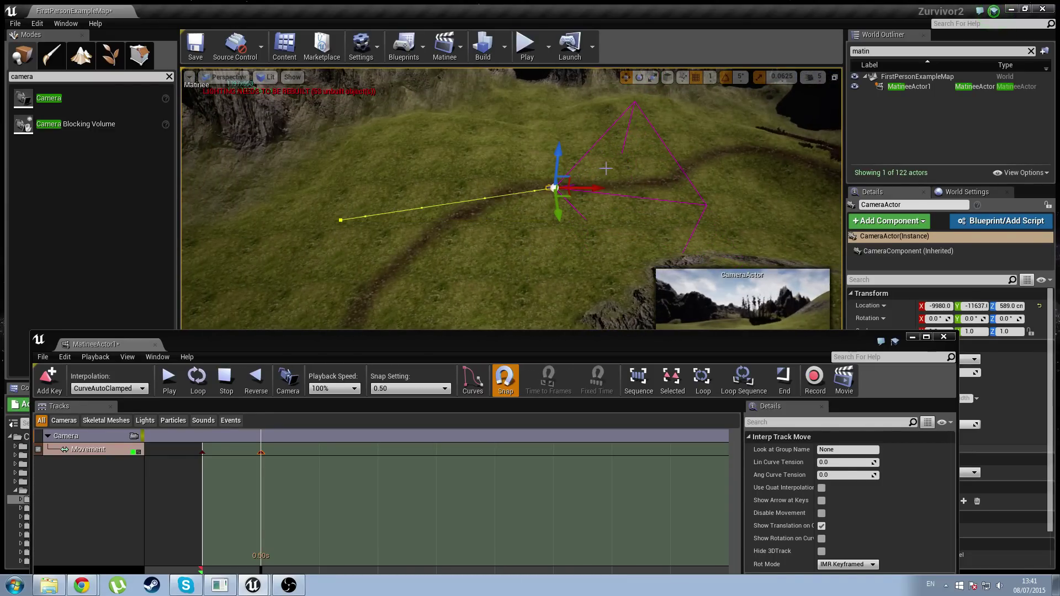
left_click(638, 80)
left_click(627, 79)
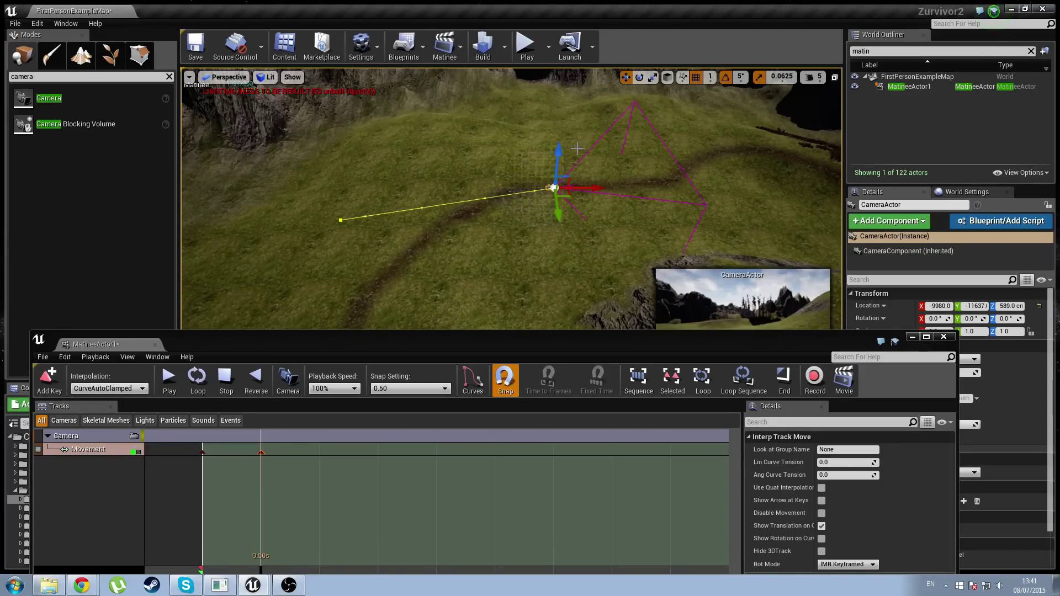
left_click_drag(561, 151, 562, 124)
right_click_drag(562, 124, 641, 171)
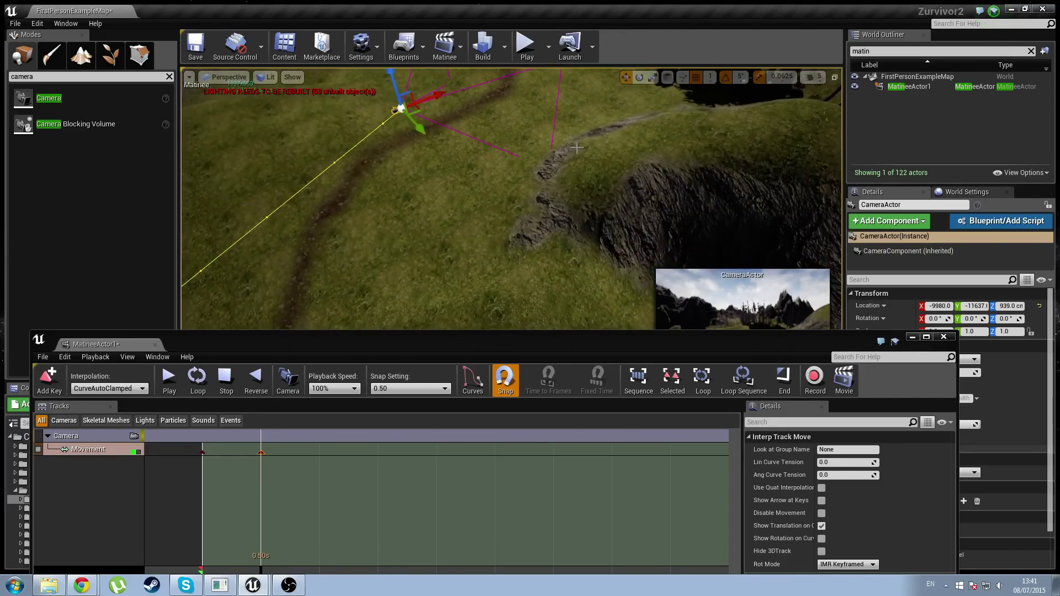
Rotate the camera at the 0.50-second key down toward the path, to about X -9.76°, Y -14°, Z -20.6°
left_click_drag(568, 343, 557, 376)
right_click_drag(536, 317, 526, 275)
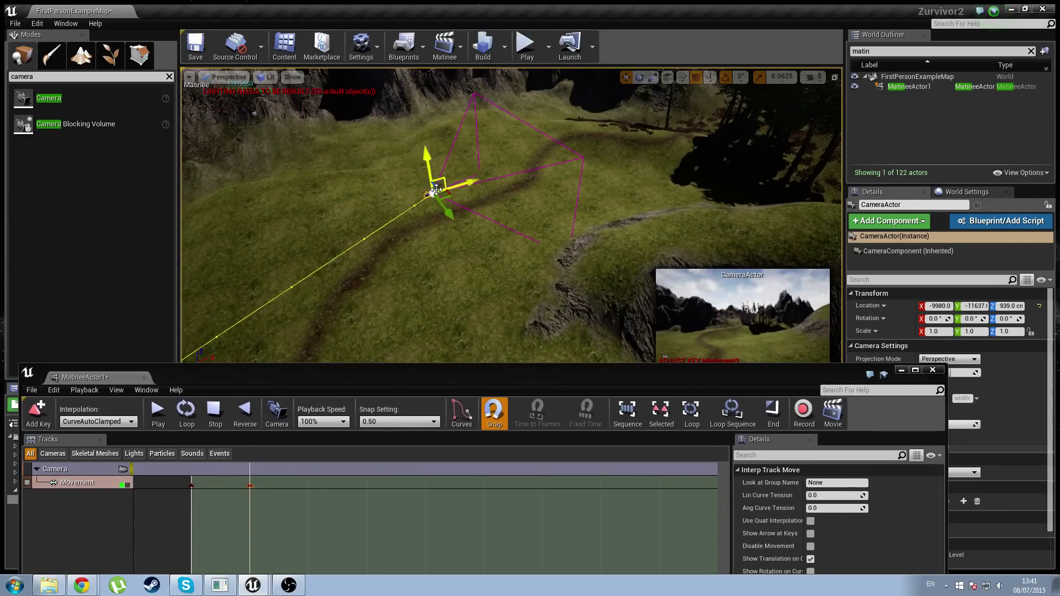
left_click(641, 79)
left_click_drag(385, 176, 394, 169)
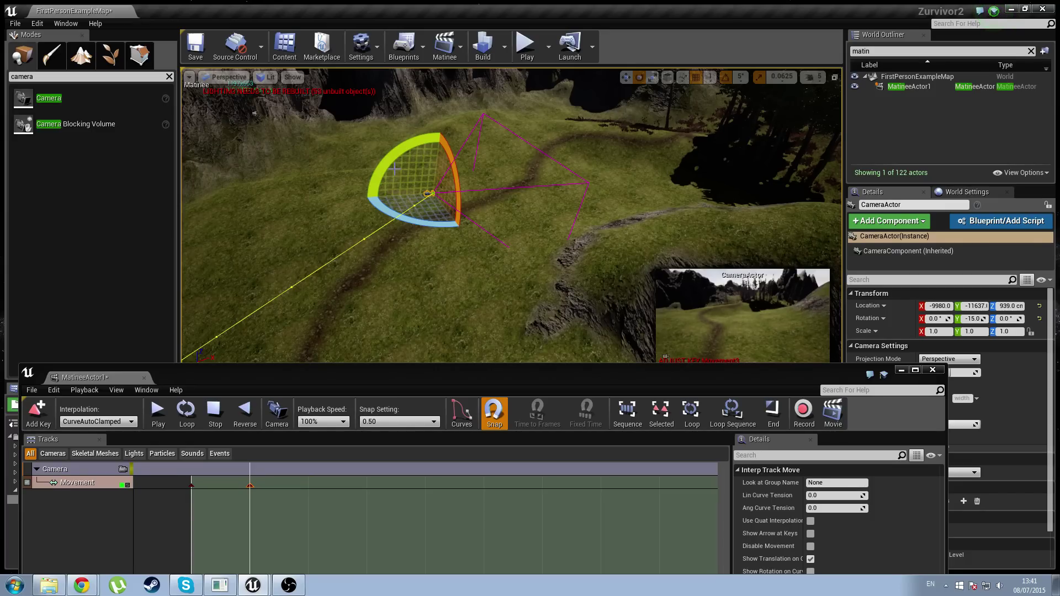
left_click_drag(415, 219, 469, 197)
right_click_drag(468, 197, 312, 325)
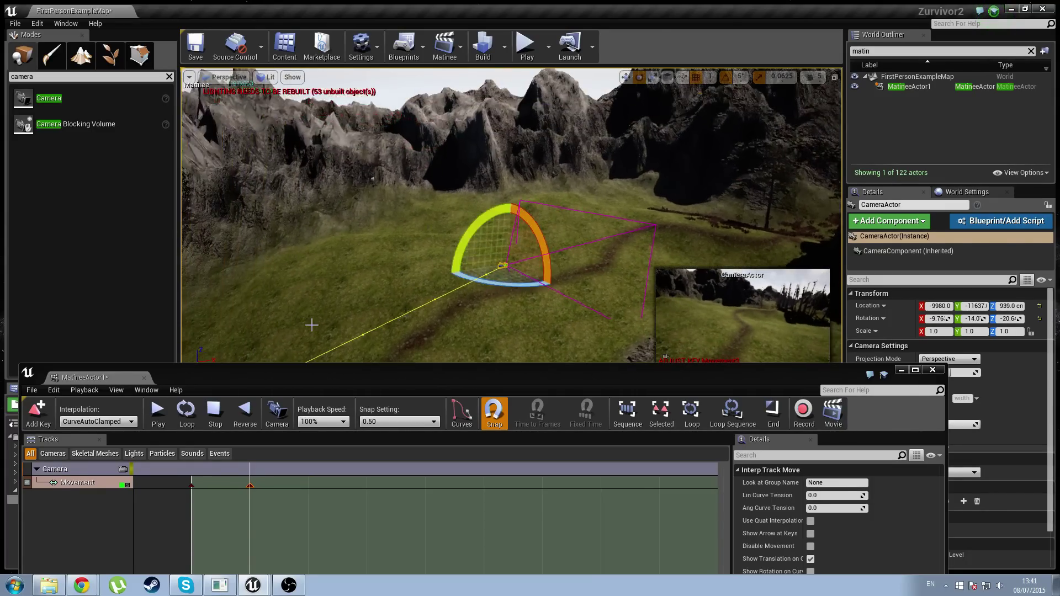
Add a movement key at 1.00 second on the Camera group's movement track
left_click_drag(320, 374, 373, 206)
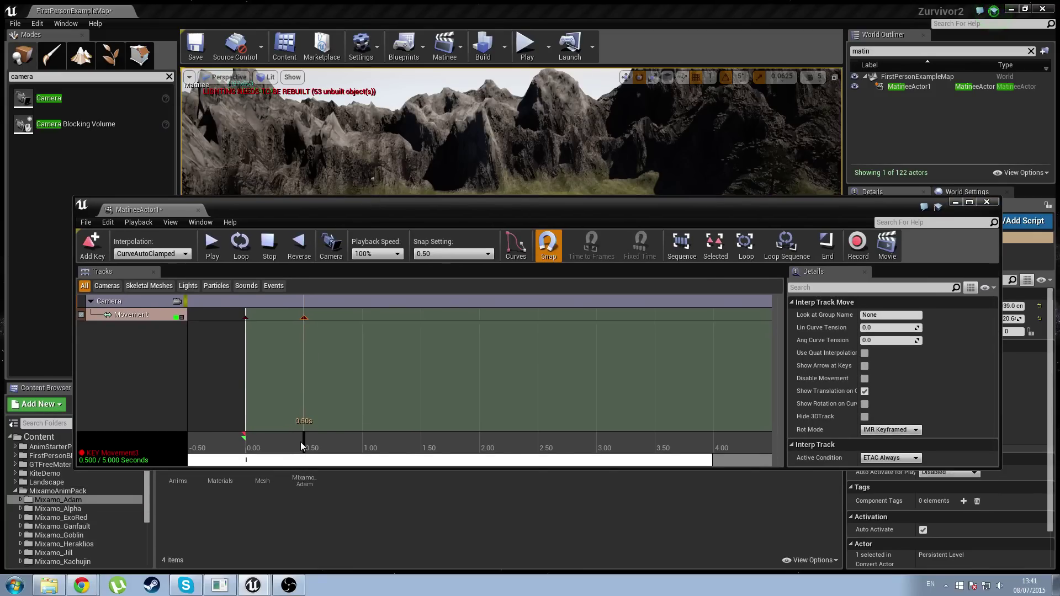
left_click_drag(302, 445, 364, 449)
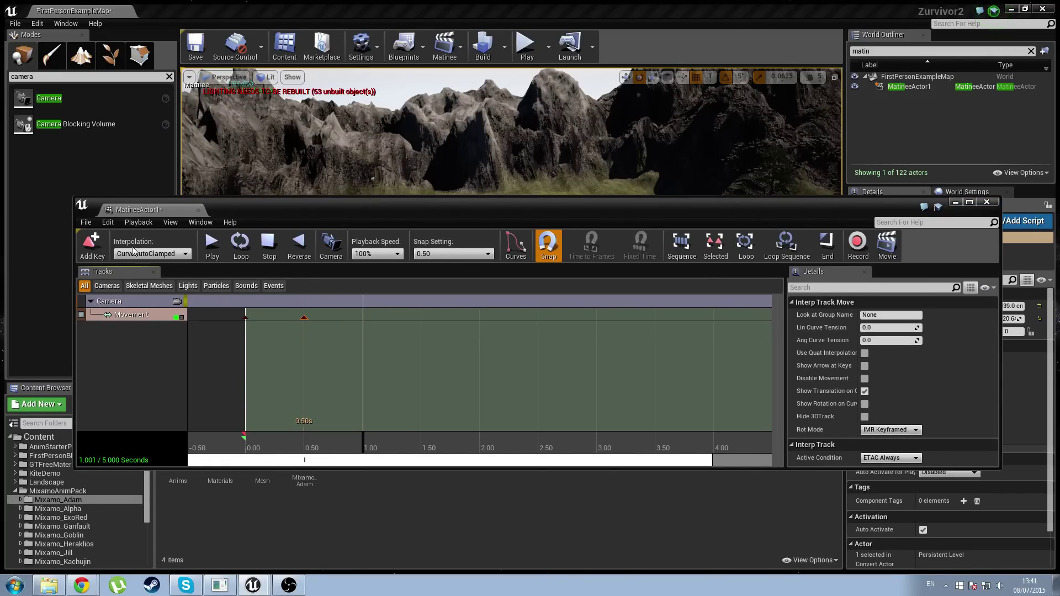
left_click(91, 242)
left_click_drag(347, 217, 339, 388)
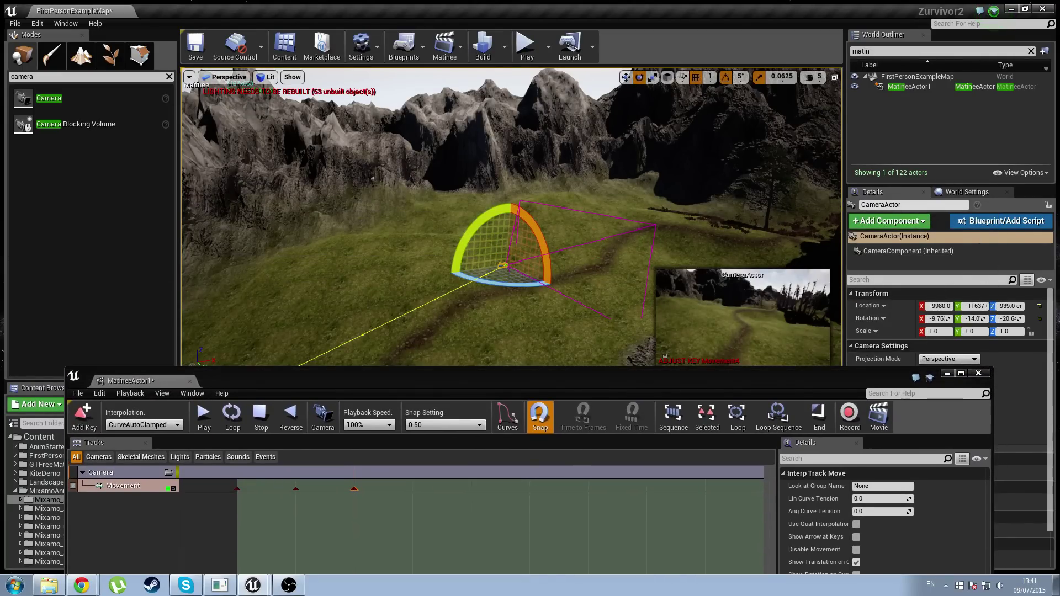
Raise the camera for the 1.00-second key high above the valley, to about X -9757, Y -11965, Z 2229 cm
left_click(632, 84)
left_click(506, 266)
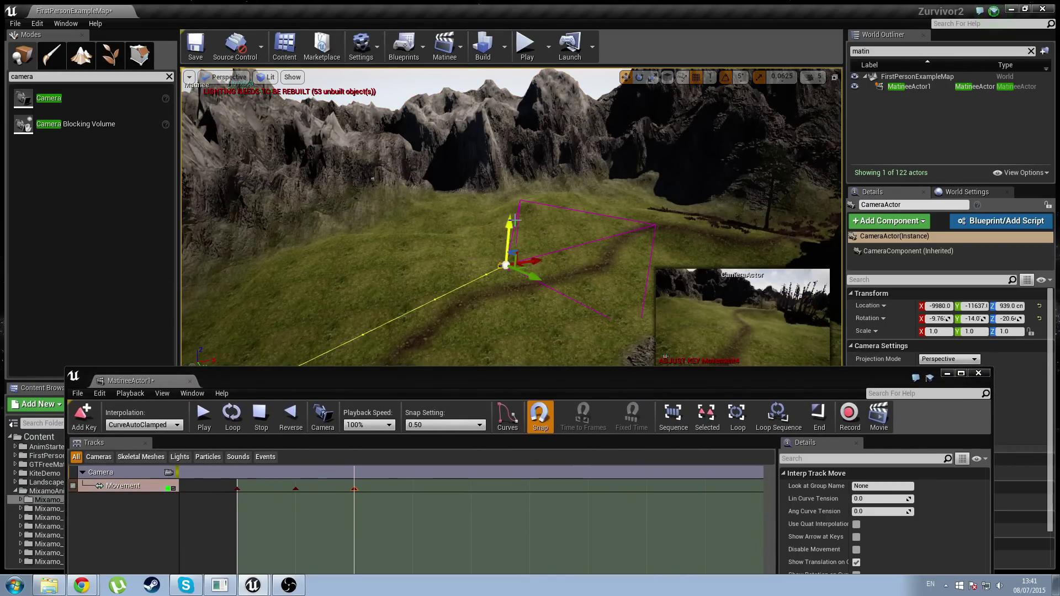
left_click_drag(509, 225, 520, 93)
mouse_move(534, 177)
right_mouse_down()
mouse_move(533, 130)
mouse_move(531, 177)
right_mouse_up()
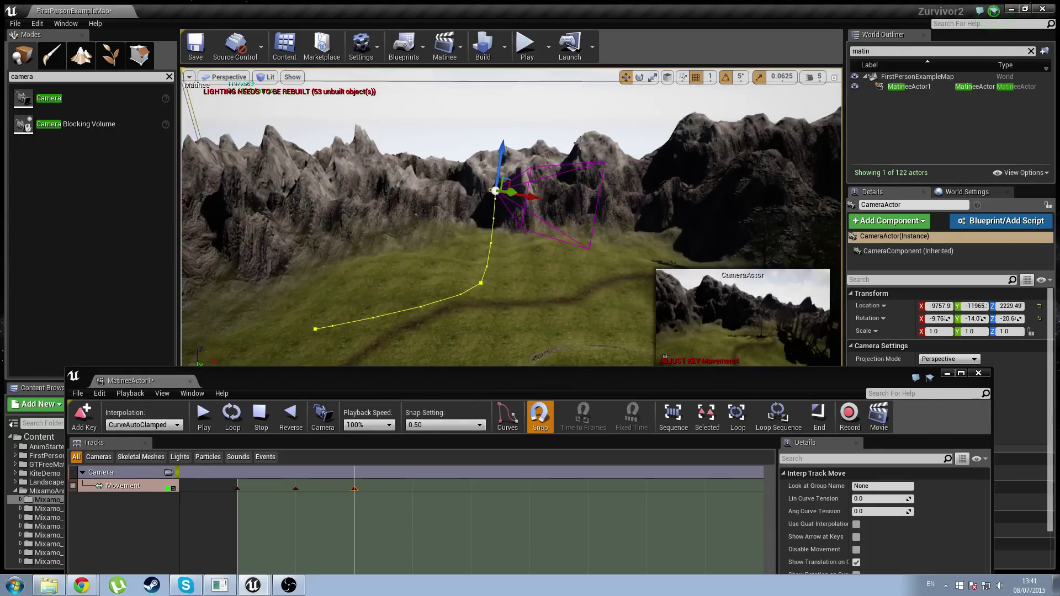
Tilt the camera at the 1.00-second key up toward the sky, to about Y 54.6°, and raise it to about Z 2738 cm
left_click(639, 78)
left_click_drag(447, 212, 470, 255)
left_click_drag(538, 138, 547, 123)
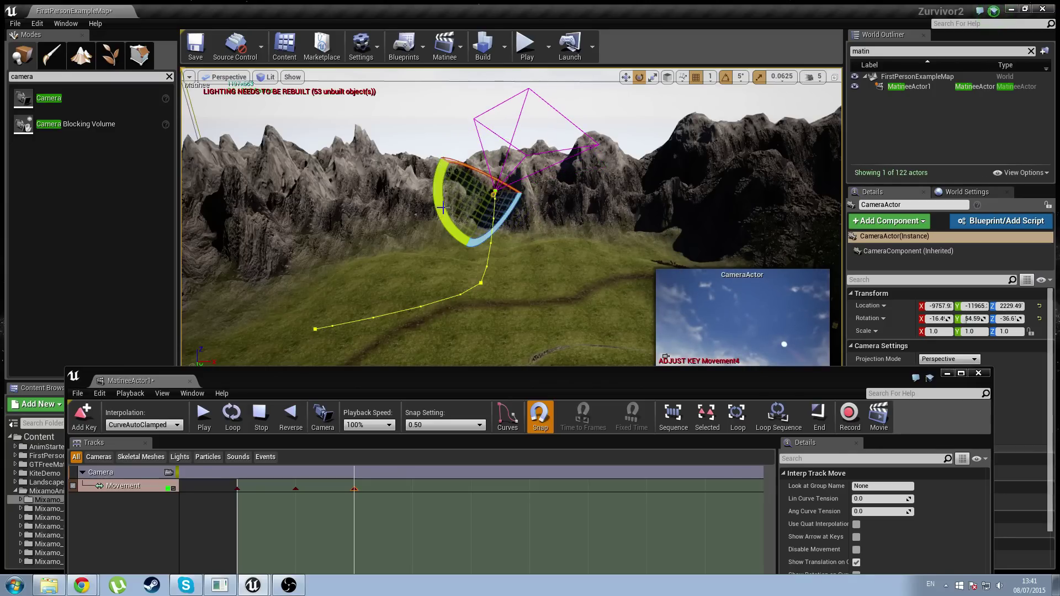
left_click(626, 78)
left_click_drag(514, 156, 532, 118)
right_click_drag(532, 119, 552, 74)
Add a movement key at 1.50 seconds on the Camera group's movement track
left_click_drag(383, 378, 378, 172)
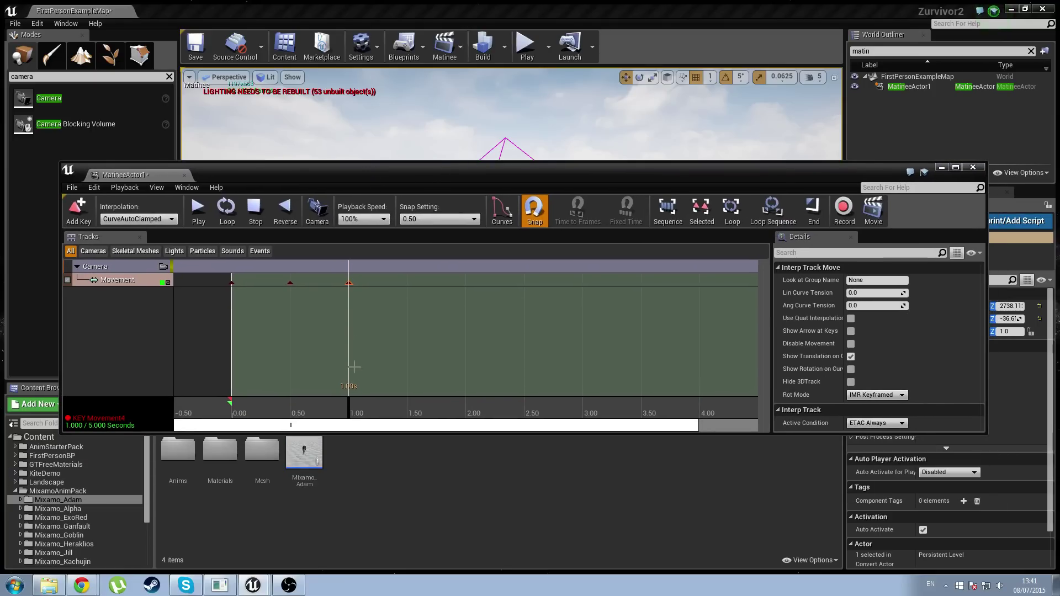
left_click_drag(348, 411, 407, 416)
left_click(78, 209)
left_click_drag(329, 178, 324, 380)
Tilt the camera at the 1.50-second key down to about Y -28.8° and move it to about X -8257, Y -12785, Z 3233 cm
right_click_drag(386, 265, 411, 290)
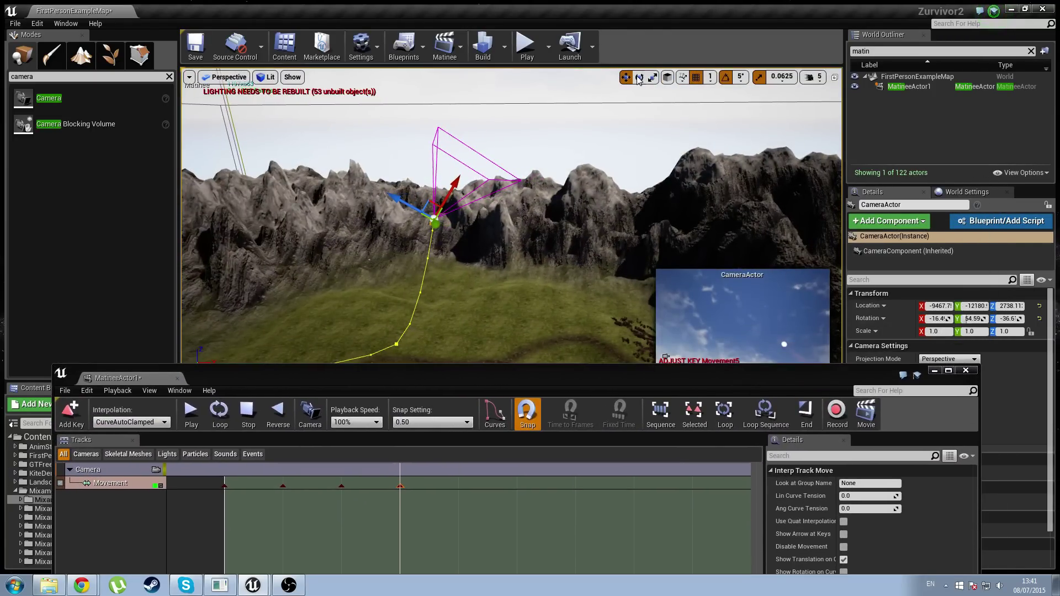
left_click(639, 79)
left_click_drag(441, 182, 494, 243)
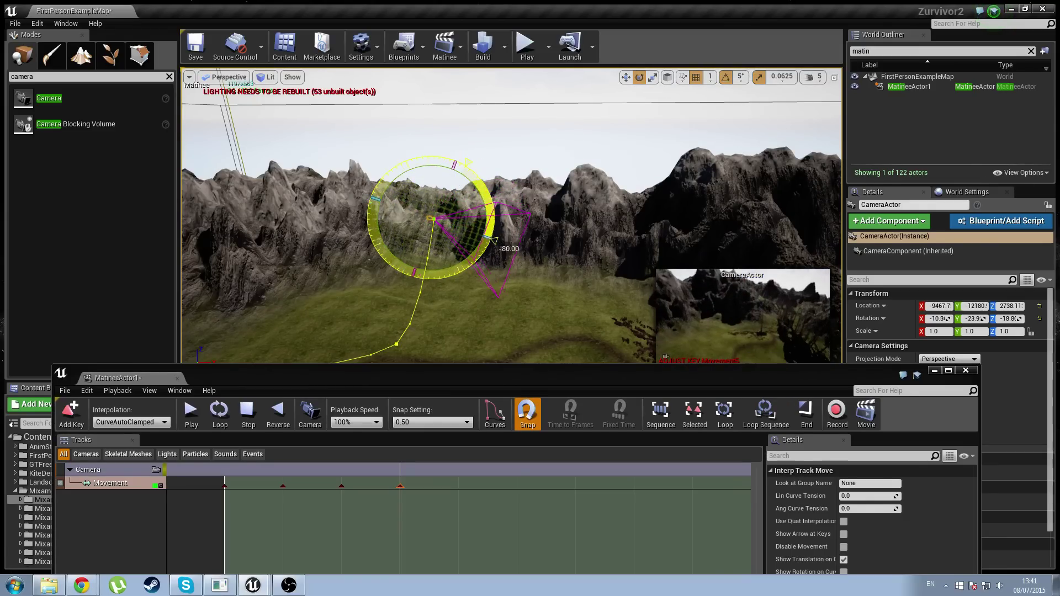
left_click(626, 77)
left_click_drag(451, 187, 572, 200)
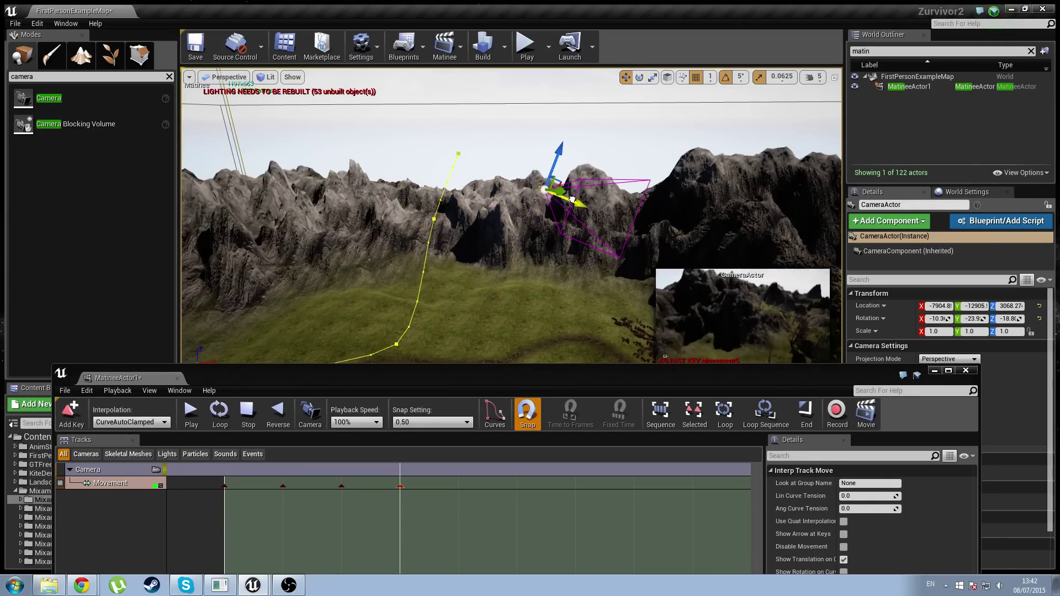
left_click(639, 78)
left_click_drag(465, 197, 468, 213)
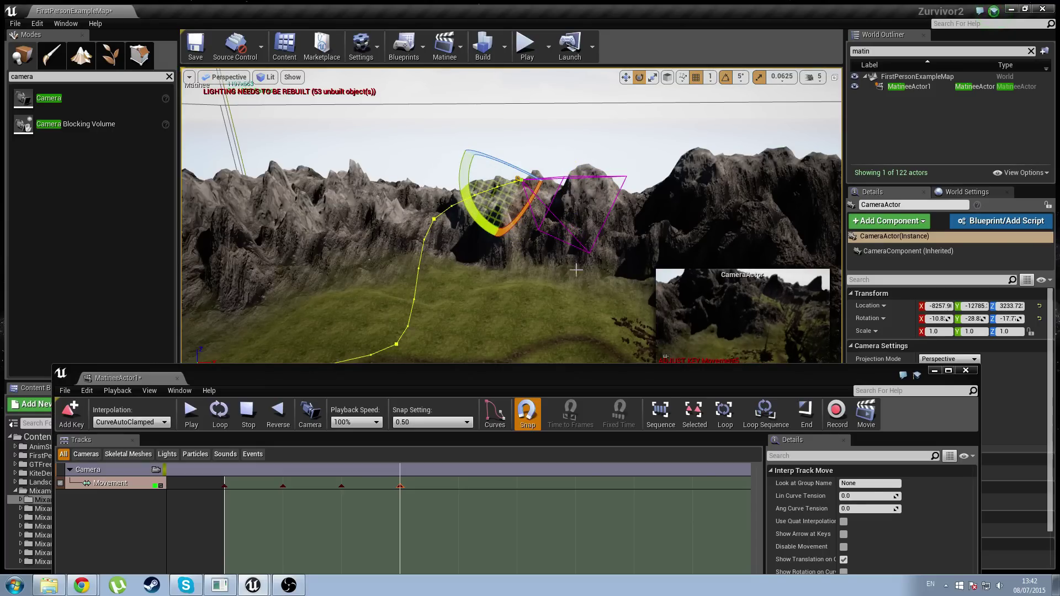
Add a movement key at 2.00 seconds on the Camera group's movement track
right_click_drag(575, 267, 615, 295)
left_click_drag(356, 393, 337, 218)
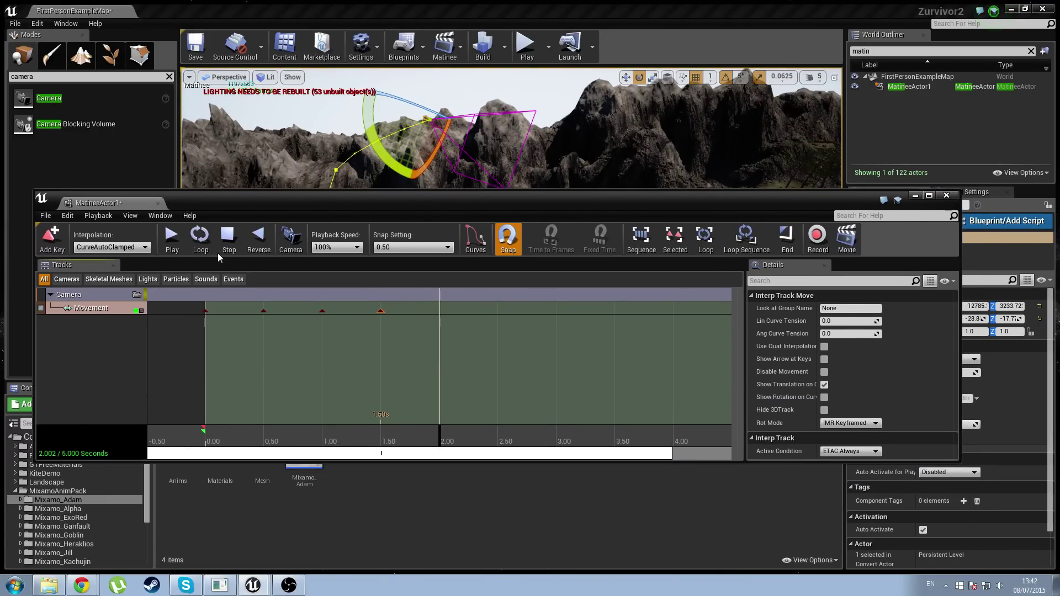
left_click_drag(362, 209, 393, 415)
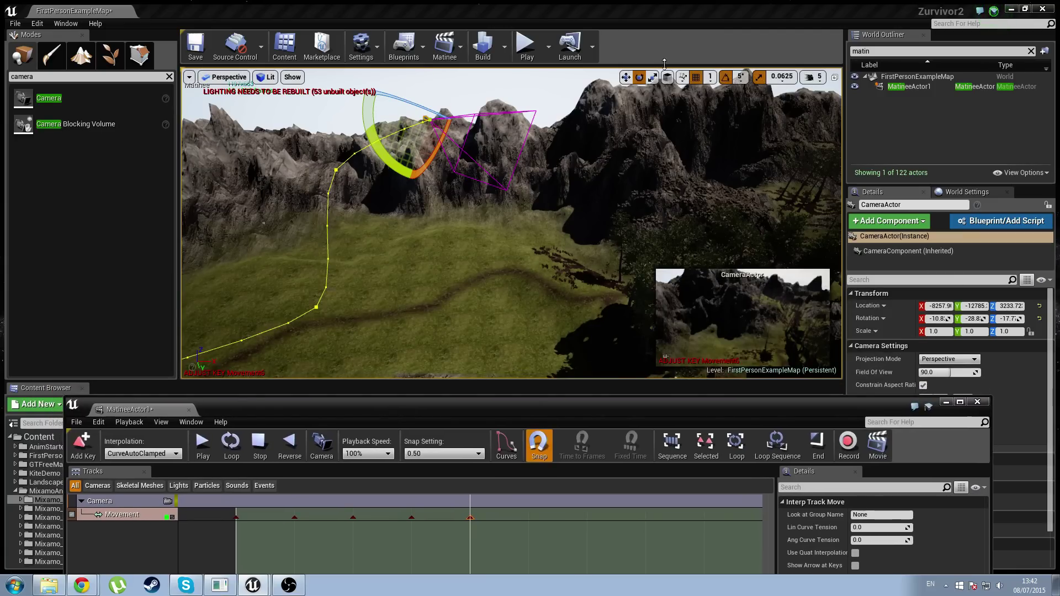
Move the camera for the 2.00-second key down toward the forest, to about X -4603, Y -12373, Z 1716 cm, and adjust its rotation
left_click(626, 77)
left_click_drag(429, 120, 604, 220)
right_click_drag(444, 221, 536, 223)
left_click_drag(444, 230, 544, 254)
key("e")
Add a movement key at 2.50 seconds on the Camera group's movement track
left_click_drag(497, 410, 479, 205)
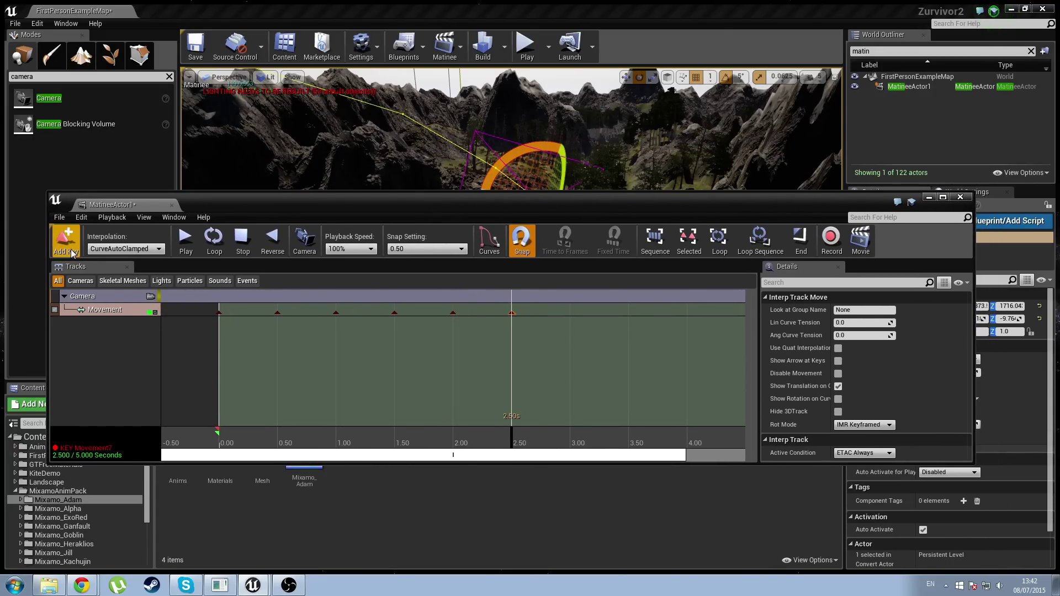
left_click_drag(426, 203, 425, 335)
Move the camera for the 2.50-second key past the rocky hill, to about X -944, Y -13003, Z 1390 cm
right_click_drag(501, 237, 441, 279)
left_click(626, 78)
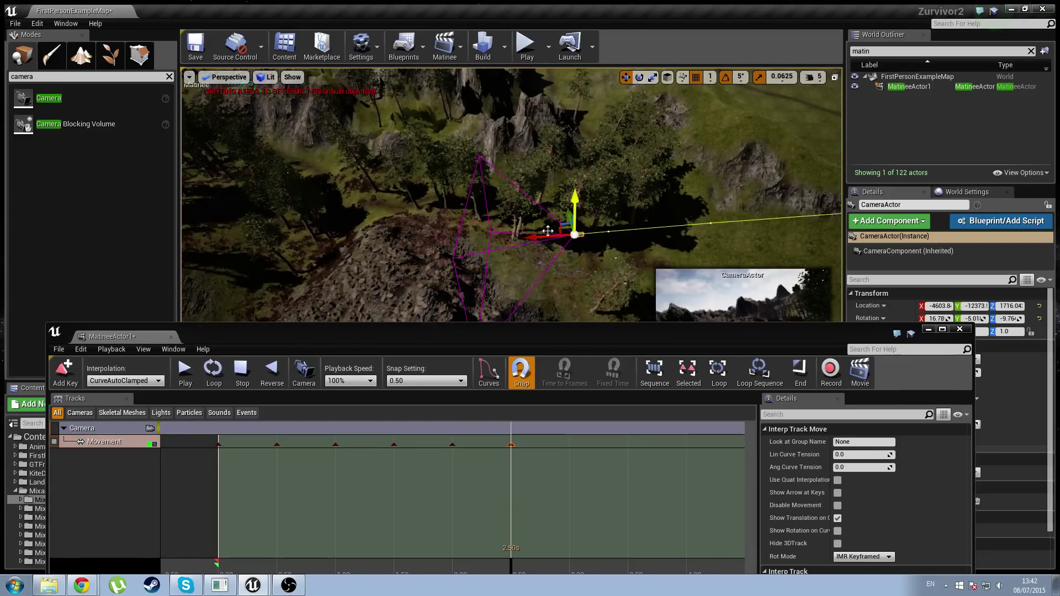
left_click_drag(529, 239, 194, 225)
right_click_drag(500, 150, 528, 217)
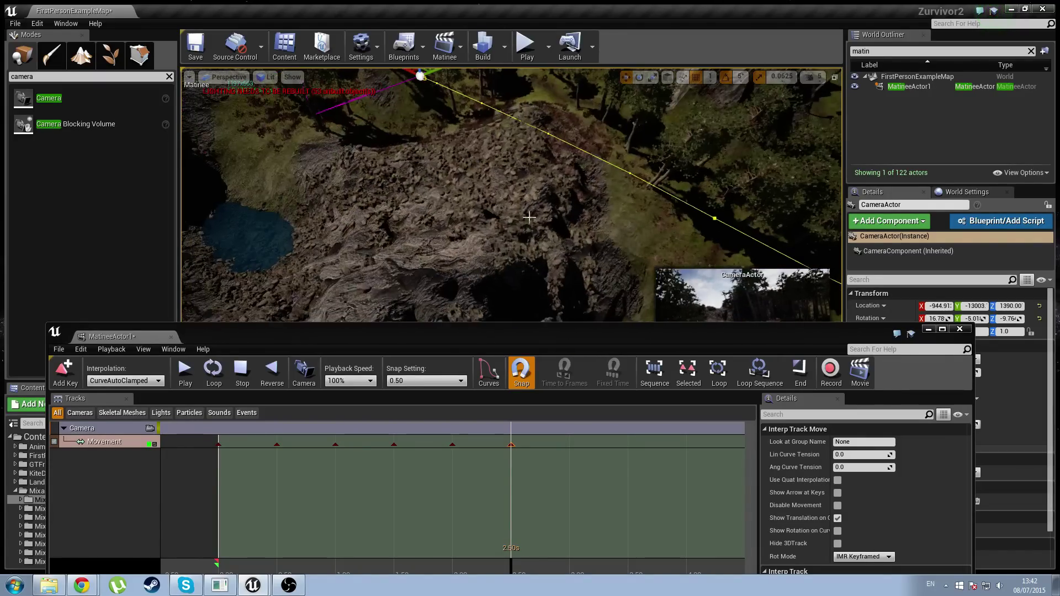
left_click_drag(497, 343, 468, 410)
right_click_drag(489, 360, 452, 298)
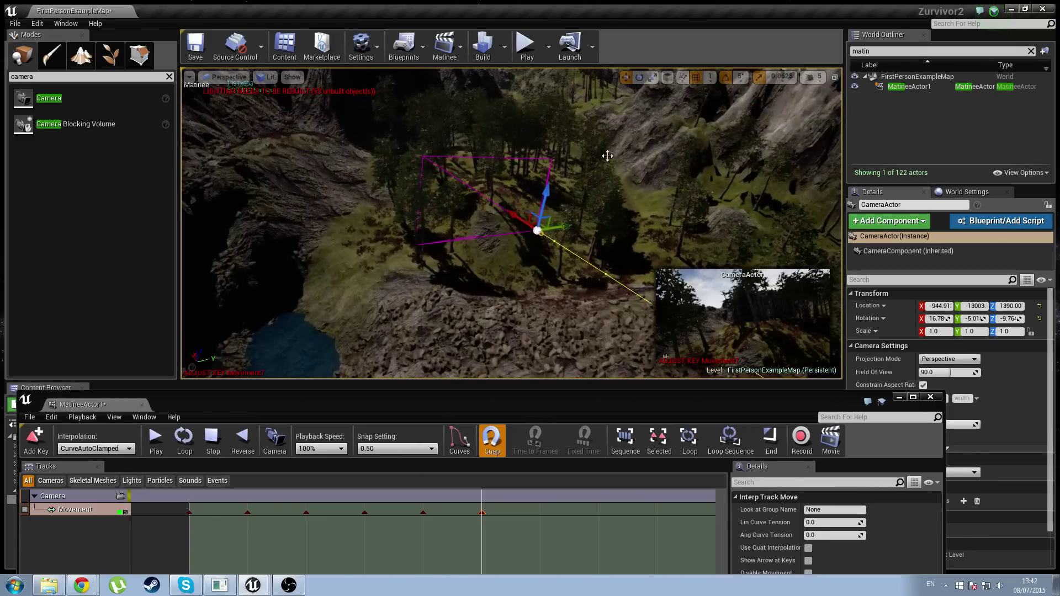
Level the camera's roll at the 2.50-second key to about -3.2°
left_click(639, 76)
left_click_drag(499, 215, 547, 249)
right_click_drag(564, 237, 577, 239)
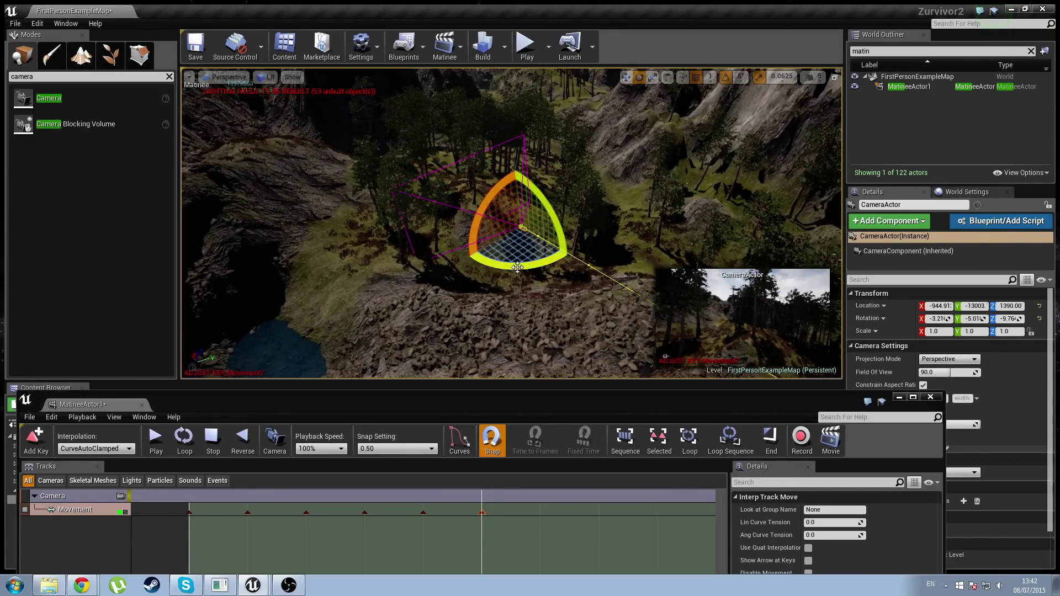
Rotate the camera at the 2.50-second key to about 35.2° yaw, -1.3° pitch and -0.8° roll
left_click_drag(518, 267, 699, 292)
left_click_drag(533, 177, 553, 190)
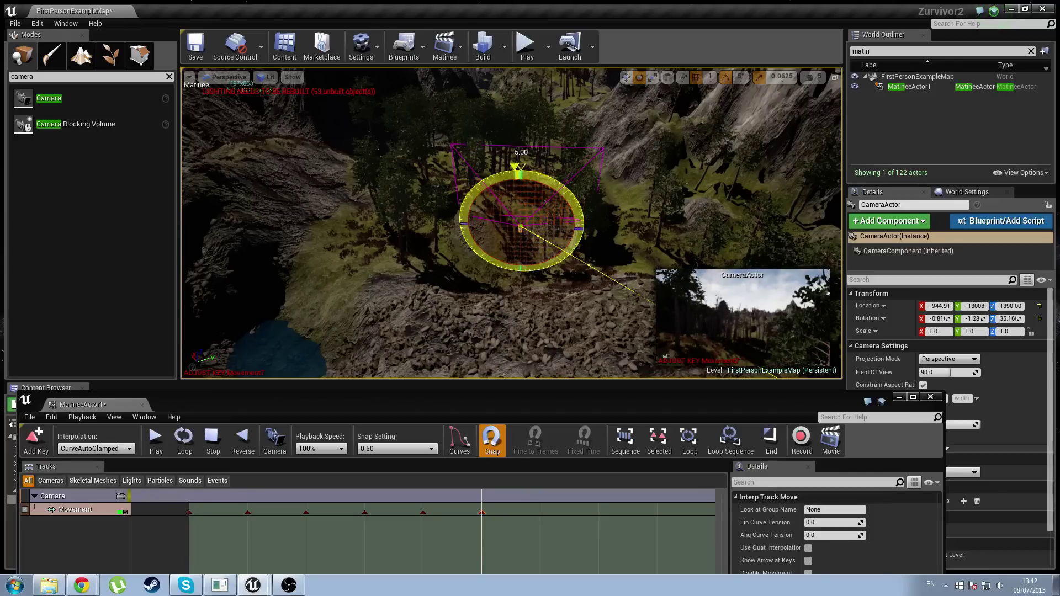
Add a movement key at 3.00 seconds and move its camera over the forest to about X 337, Y -12099, Z 1355 cm
left_click_drag(568, 404, 551, 205)
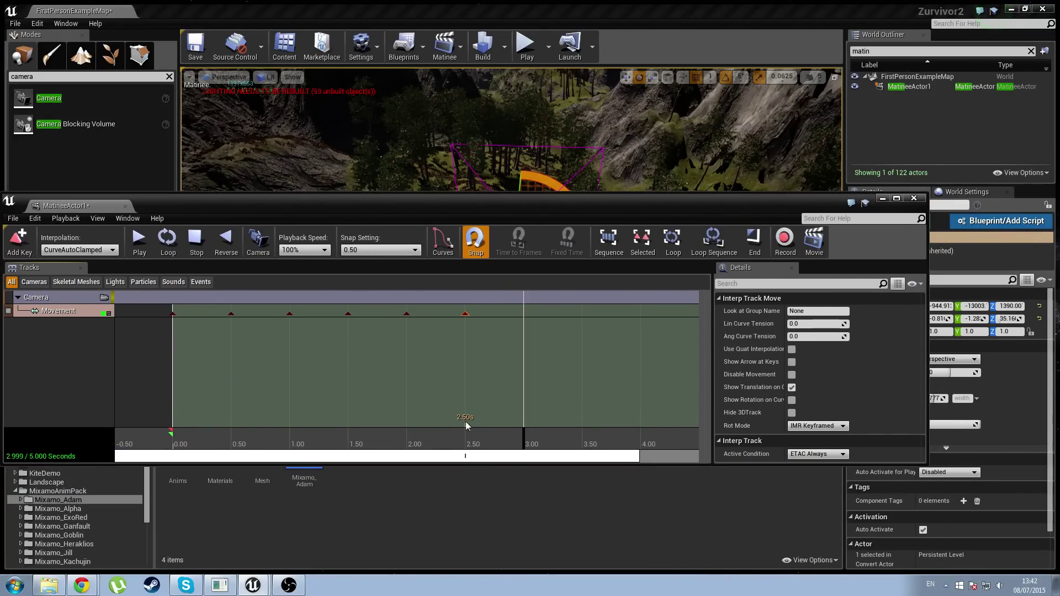
left_click_drag(354, 205, 383, 329)
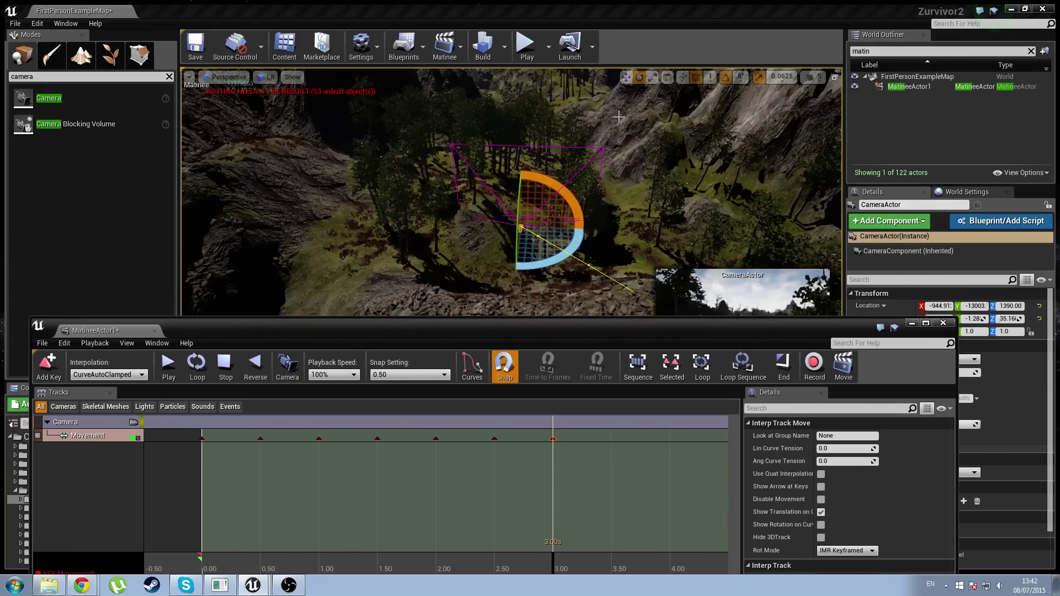
left_click(626, 77)
right_click_drag(548, 198, 526, 185)
left_click_drag(492, 204, 625, 190)
Add a movement key at 4.00 seconds on the Camera group's movement track
left_click_drag(569, 332, 538, 0)
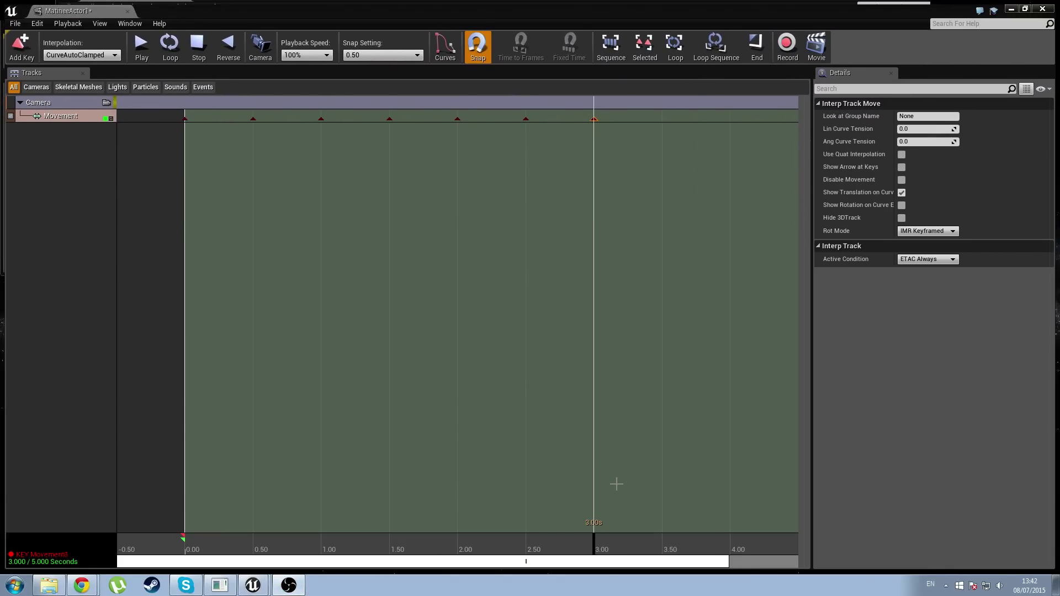
left_click(686, 545)
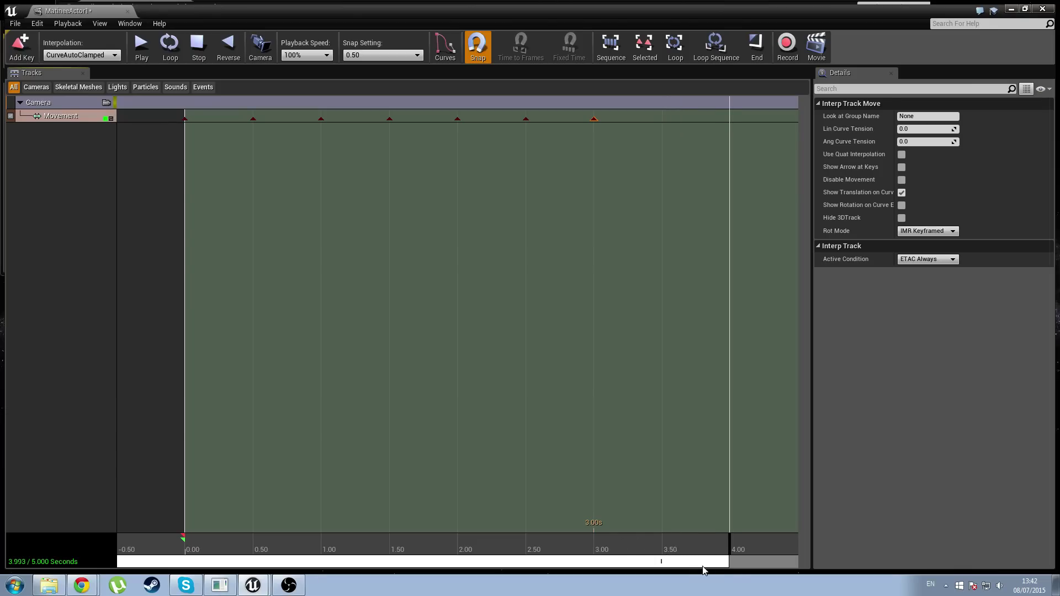
left_click_drag(709, 565, 816, 567)
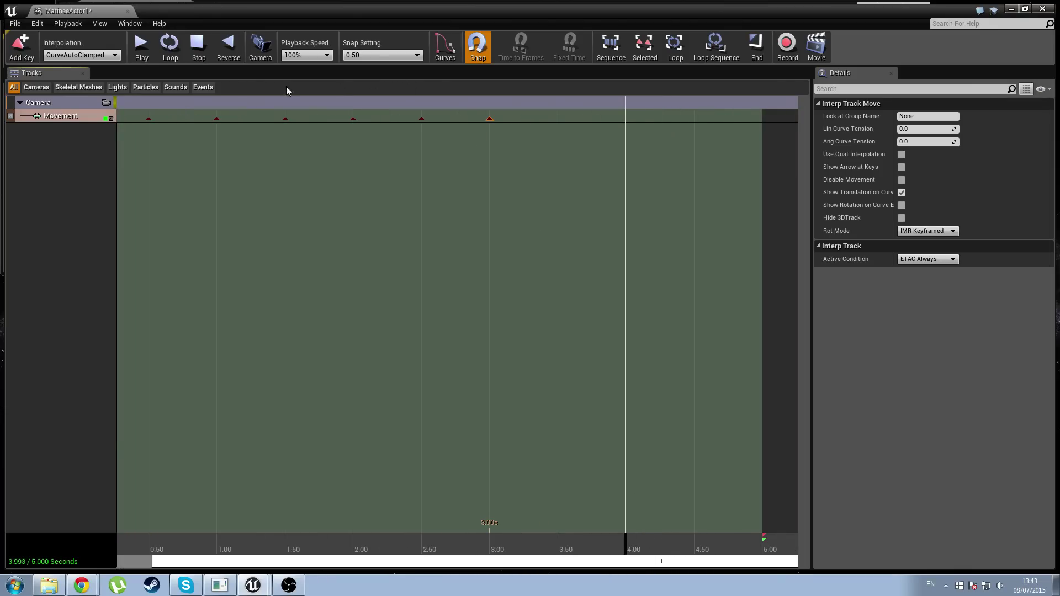
left_click_drag(346, 26, 369, 354)
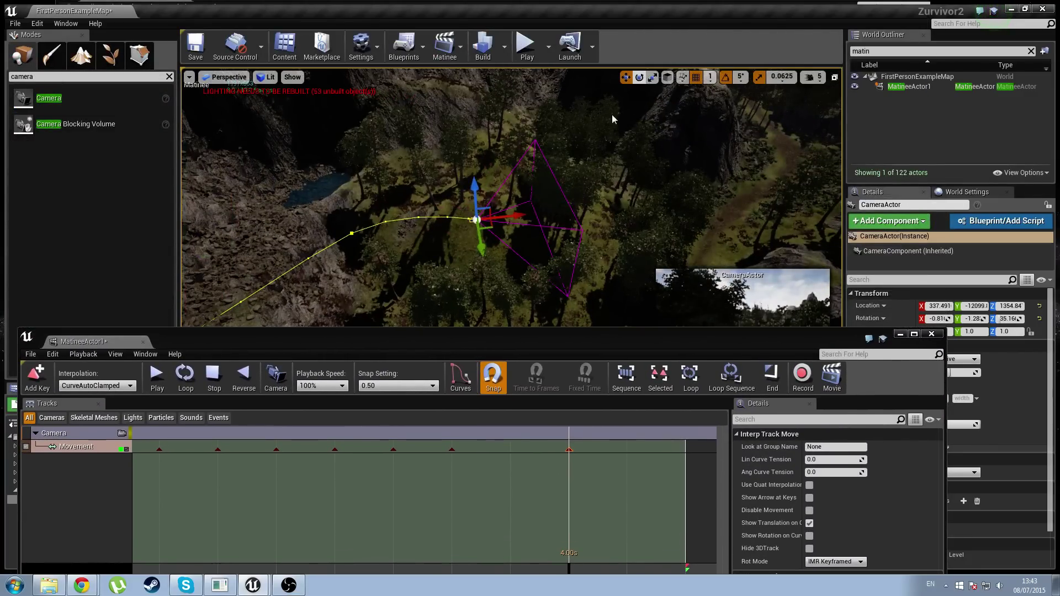
Tilt the camera at the 4.00-second key downward to a pitch of about -31° with a yaw of about 35.6°
key("e")
left_click_drag(438, 195, 447, 159)
mouse_move(626, 293)
right_mouse_down()
mouse_move(643, 298)
mouse_move(627, 292)
right_mouse_up()
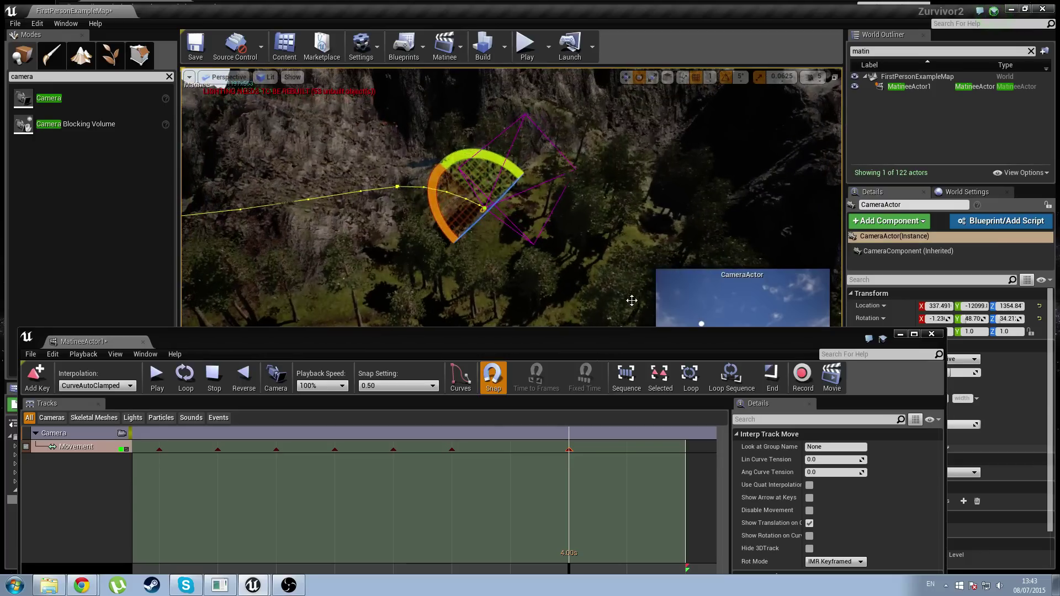
left_click_drag(622, 339, 617, 415)
left_click_drag(481, 159, 590, 22)
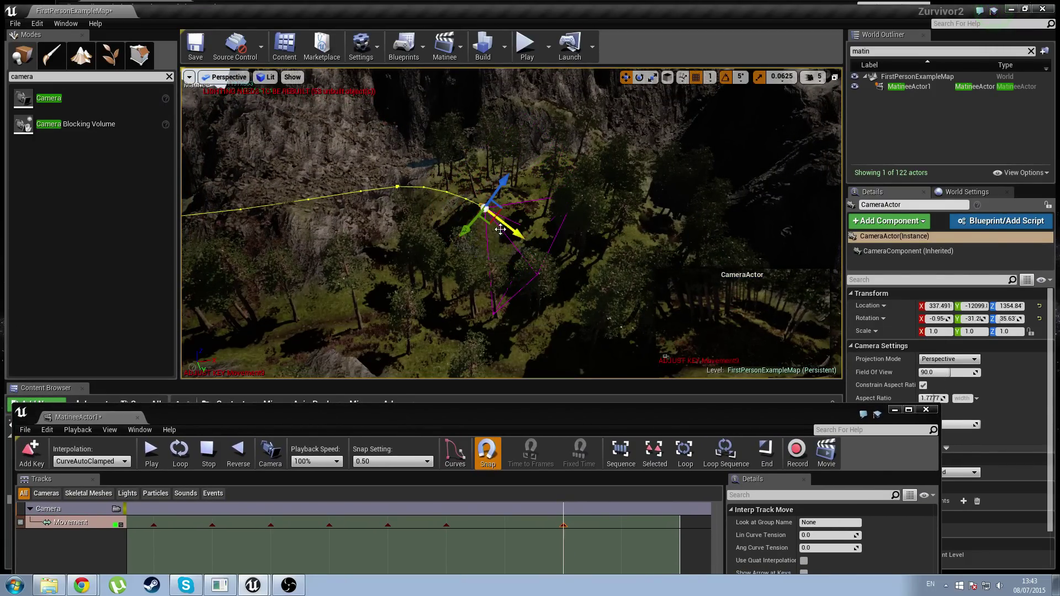
Move the 4.00-second camera down to about X 1321, Y -11394, Z 620 cm and rotate it to about -6.2° pitch and 15.1° yaw
left_click_drag(500, 229, 575, 286)
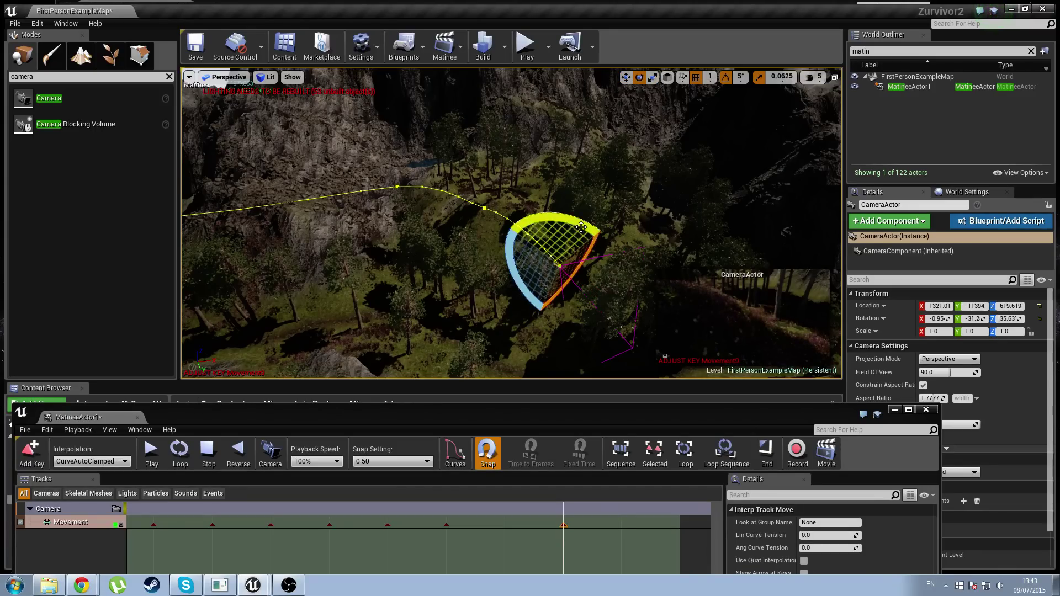
mouse_move(581, 227)
left_mouse_down()
mouse_move(612, 301)
mouse_move(576, 226)
left_mouse_up()
left_click_drag(577, 309, 614, 298)
Shift the camera for the 4.00-second key farther between the trees and higher, to about X 1672, Y -11297, Z 697 cm
right_click_drag(613, 298, 478, 215)
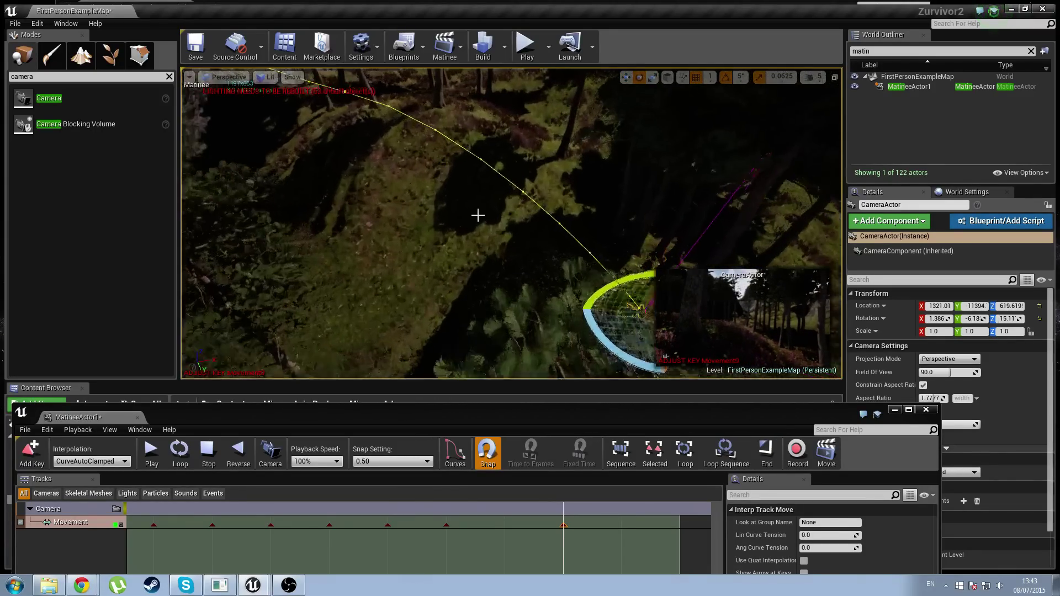
right_click_drag(422, 141, 375, 149)
right_click_drag(520, 154, 519, 154)
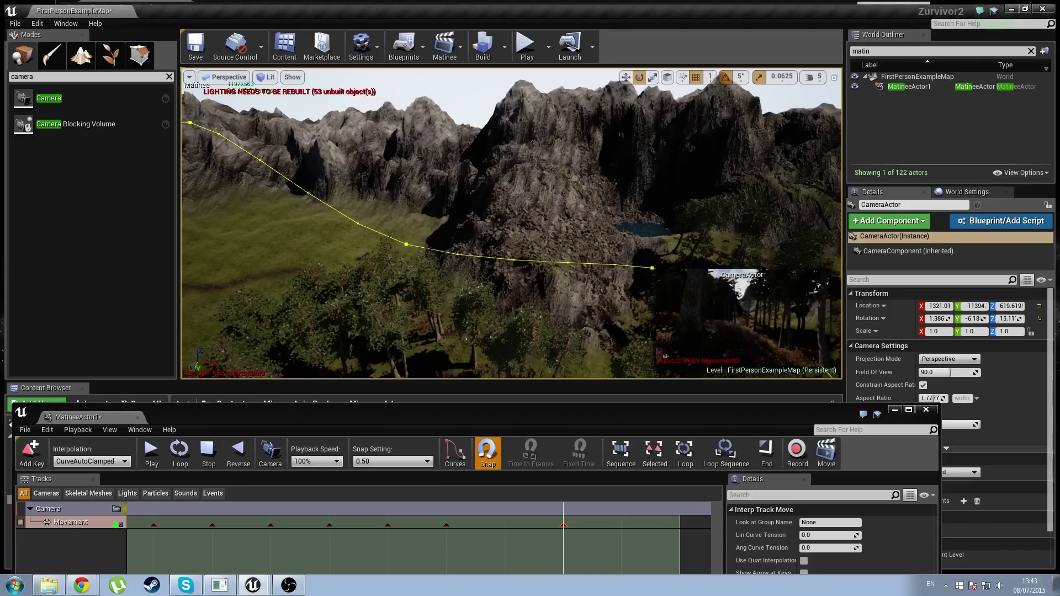
right_click_drag(520, 154, 506, 197)
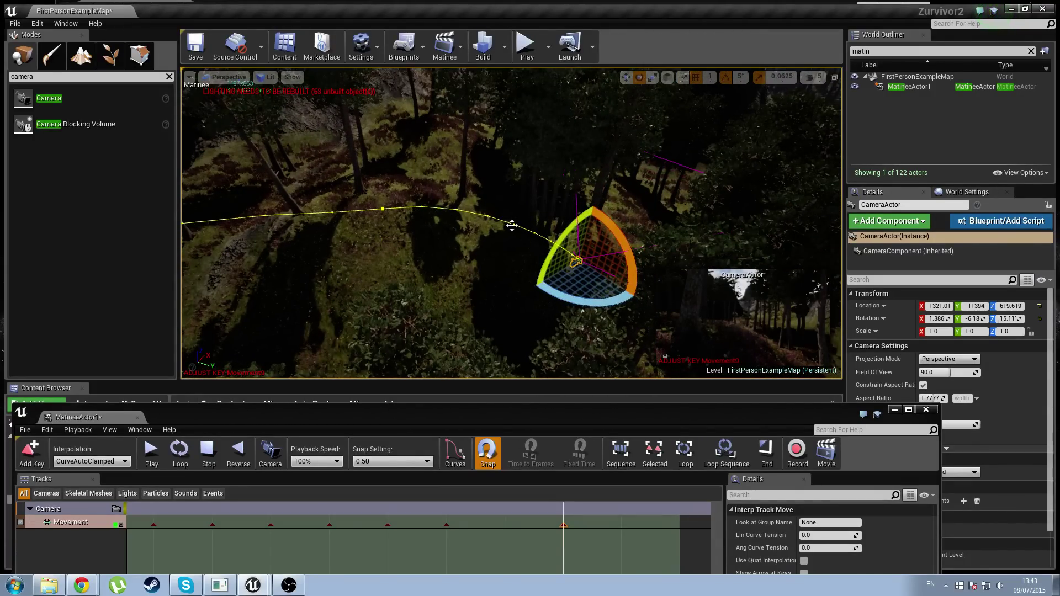
right_click_drag(552, 243, 611, 266)
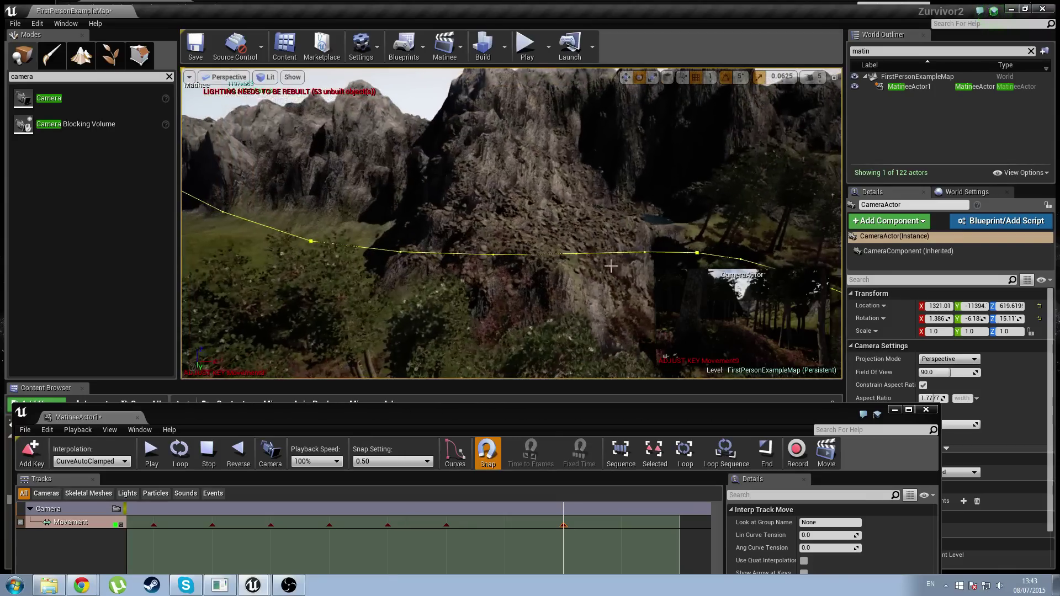
right_click_drag(310, 275, 581, 175)
key("w")
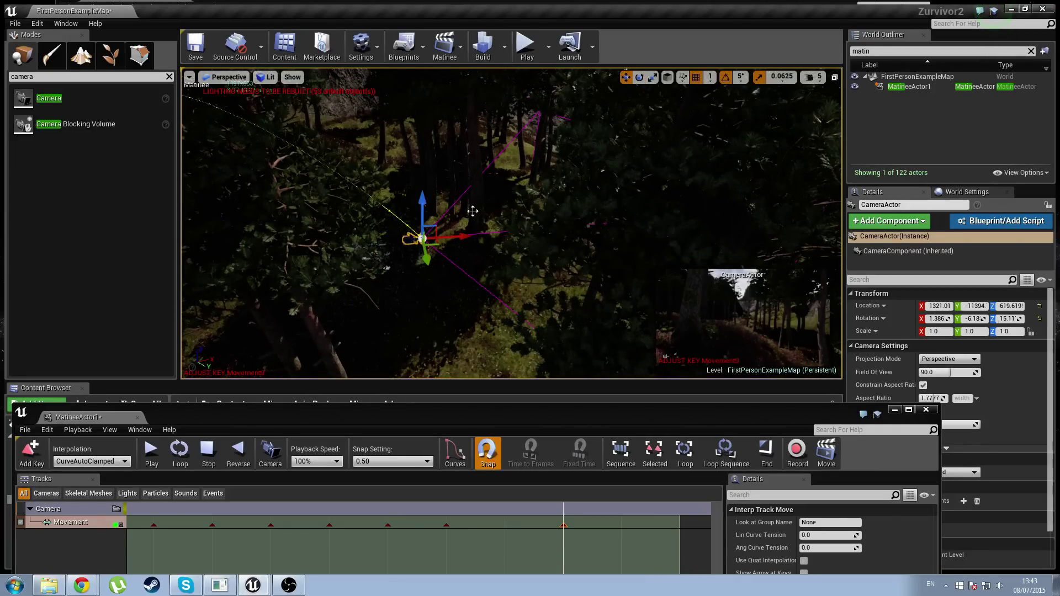
left_click_drag(469, 239, 559, 159)
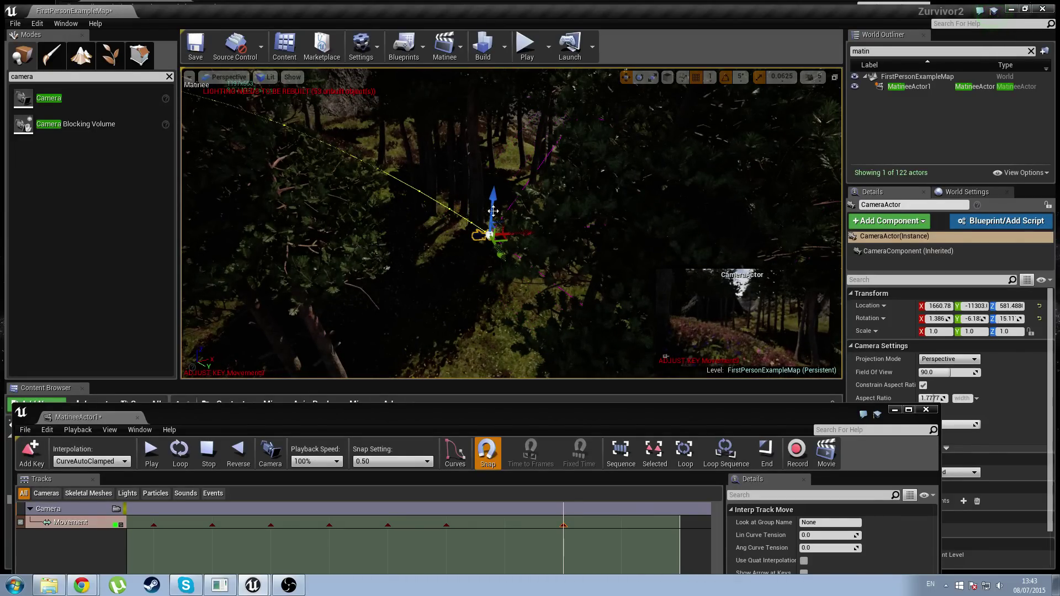
left_click_drag(493, 211, 495, 183)
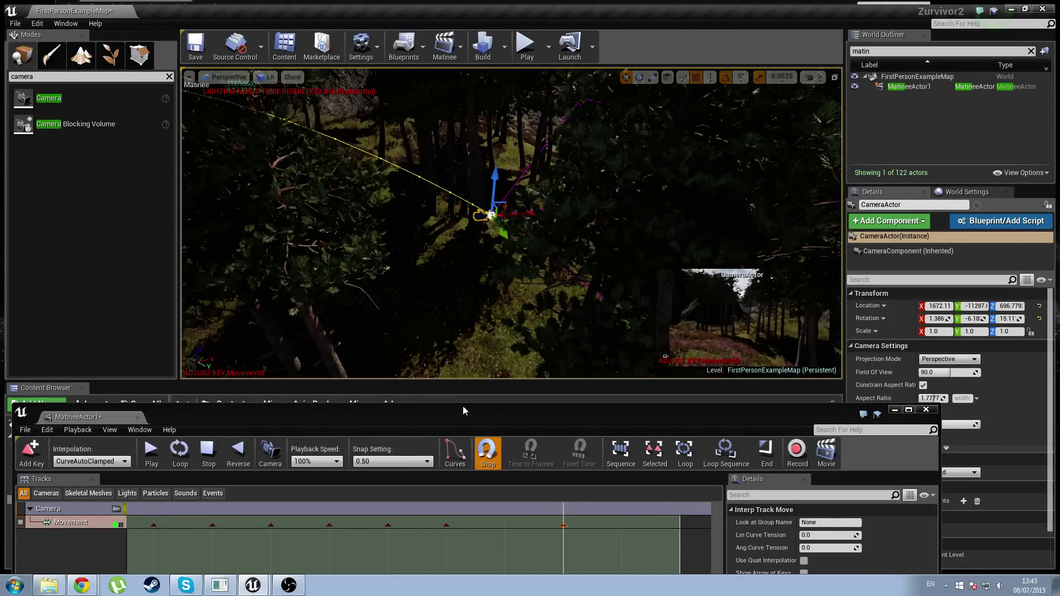
Add a movement key at 5.00 seconds and move its camera through the forest to about X 3485, Y -10807, Z 493 cm
left_click_drag(463, 408, 411, 167)
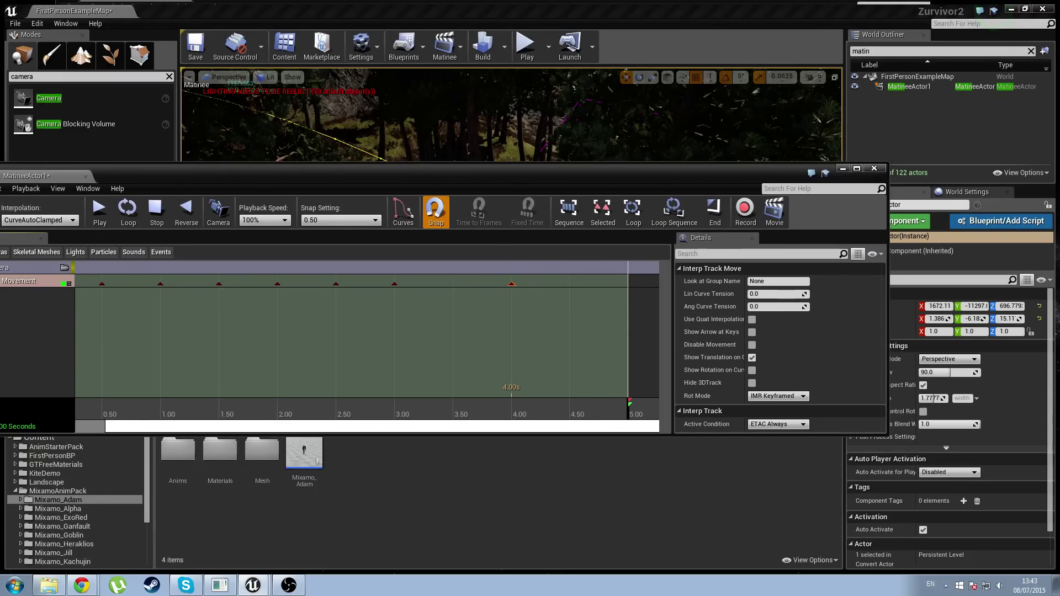
left_click_drag(263, 187, 261, 415)
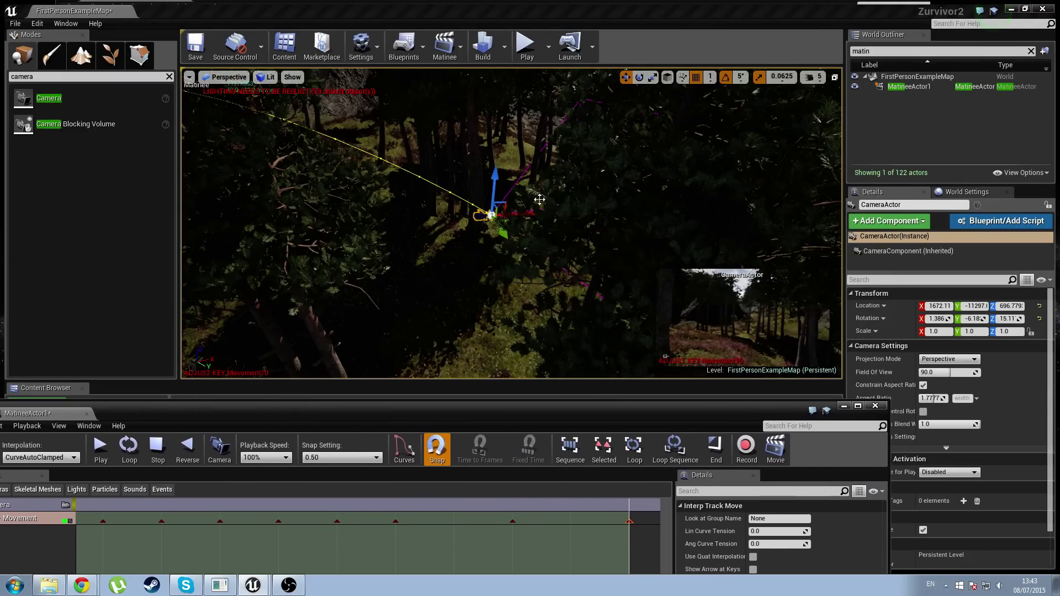
left_click_drag(527, 212, 613, 209)
right_click_drag(608, 204, 491, 220)
right_click_drag(588, 114, 588, 130)
left_click_drag(622, 267, 445, 135)
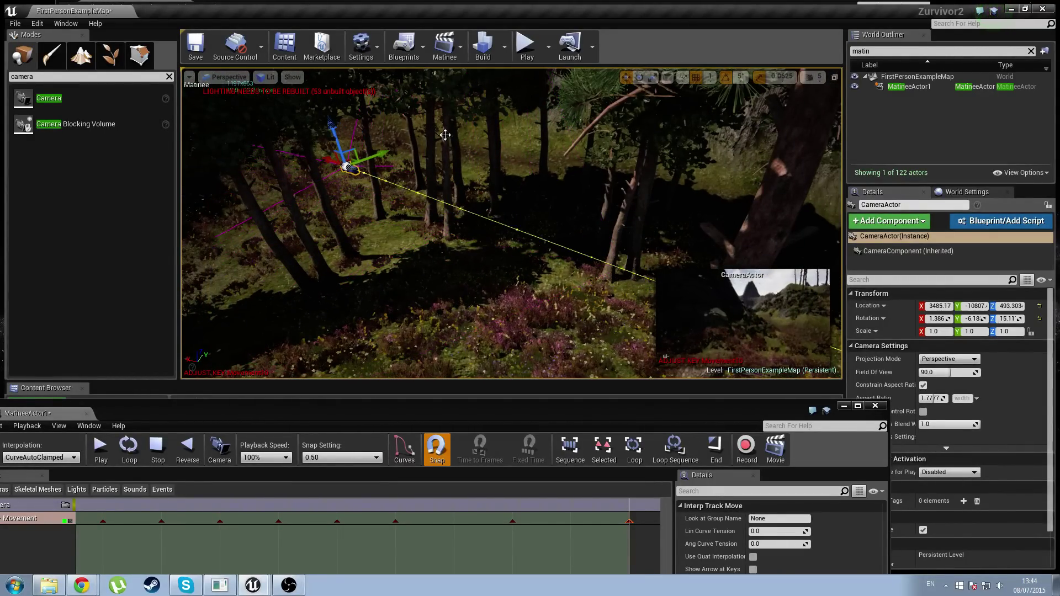
Rotate the camera at the 5.00-second key to about 35.2° yaw, -6.3° pitch and -0.8° roll
left_click(639, 77)
left_click_drag(366, 183, 352, 167)
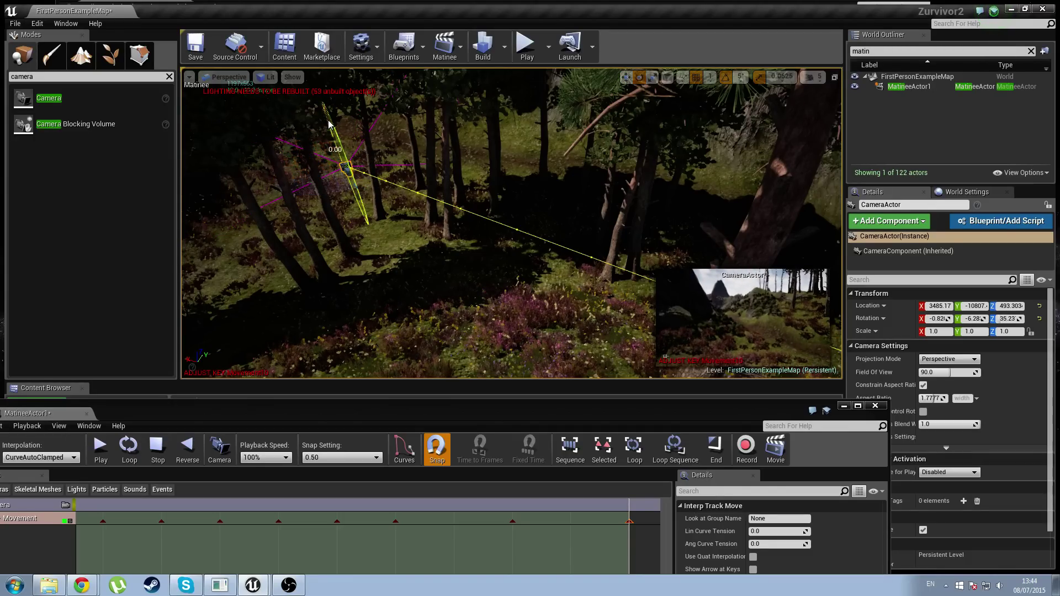
Return the Matinee time position to 0 seconds with the whole 5-second sequence fitting in the timeline
left_click_drag(511, 414, 0, 55)
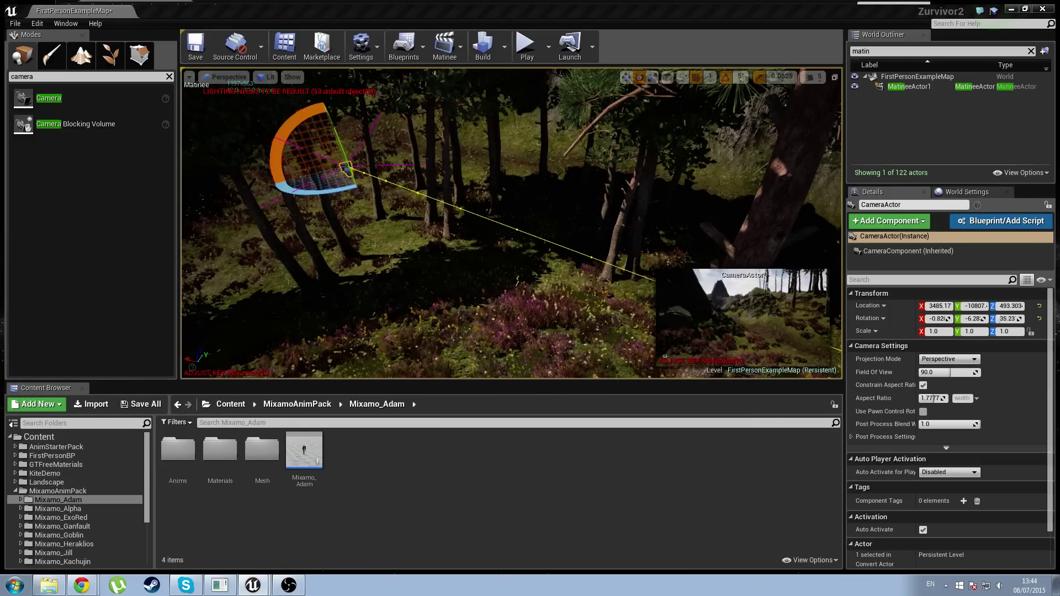
left_click_drag(0, 117, 664, 293)
left_click_drag(758, 538, 366, 513)
left_click_drag(301, 516, 193, 529)
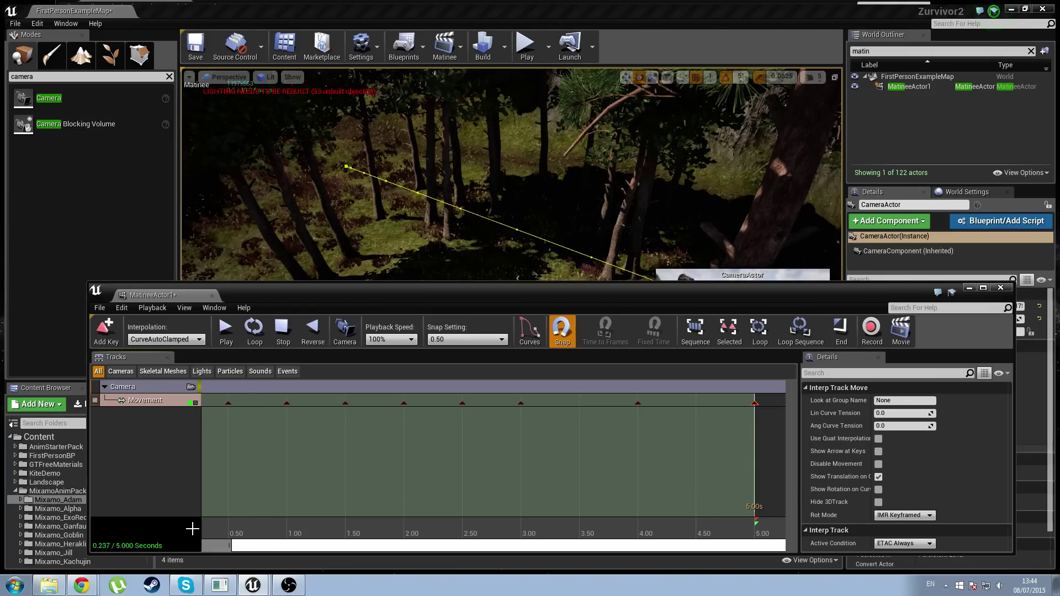
scroll(405, 502, "down", 4)
left_click_drag(400, 295, 409, 375)
Select the camera actor at the start of the flight path in the valley
left_click(758, 314)
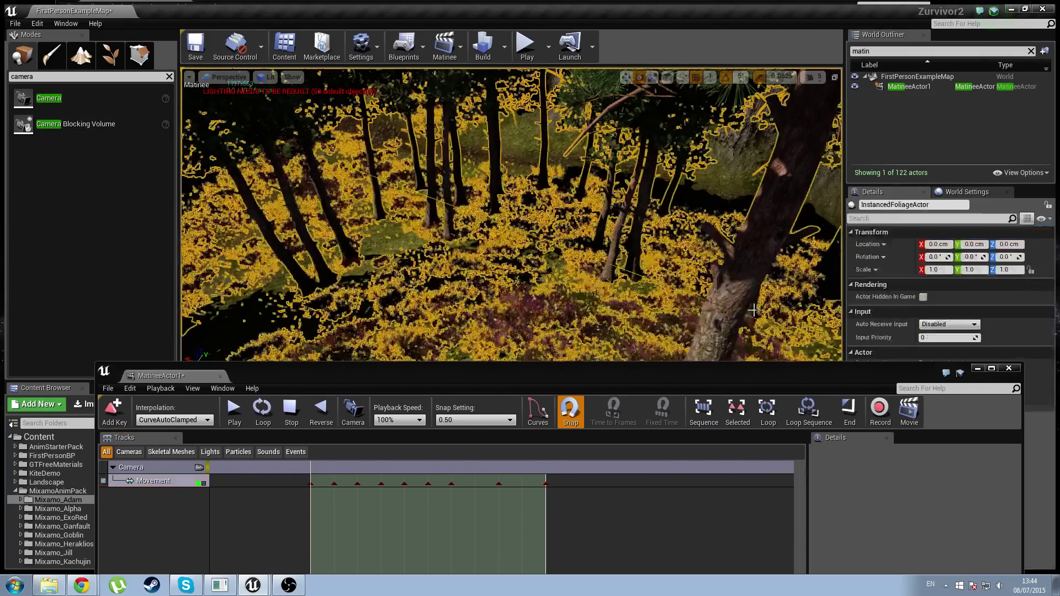
right_click_drag(758, 314, 621, 195)
left_click(618, 236)
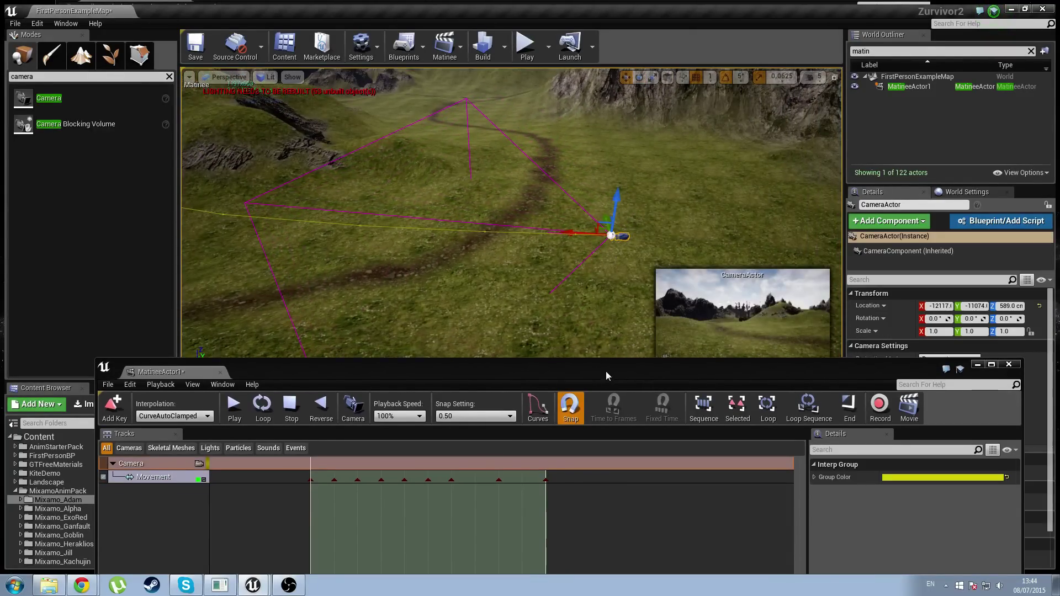
Narrow the Matinee window to uncover the camera preview, play the sequence through once and stop it
left_click_drag(605, 371, 538, 149)
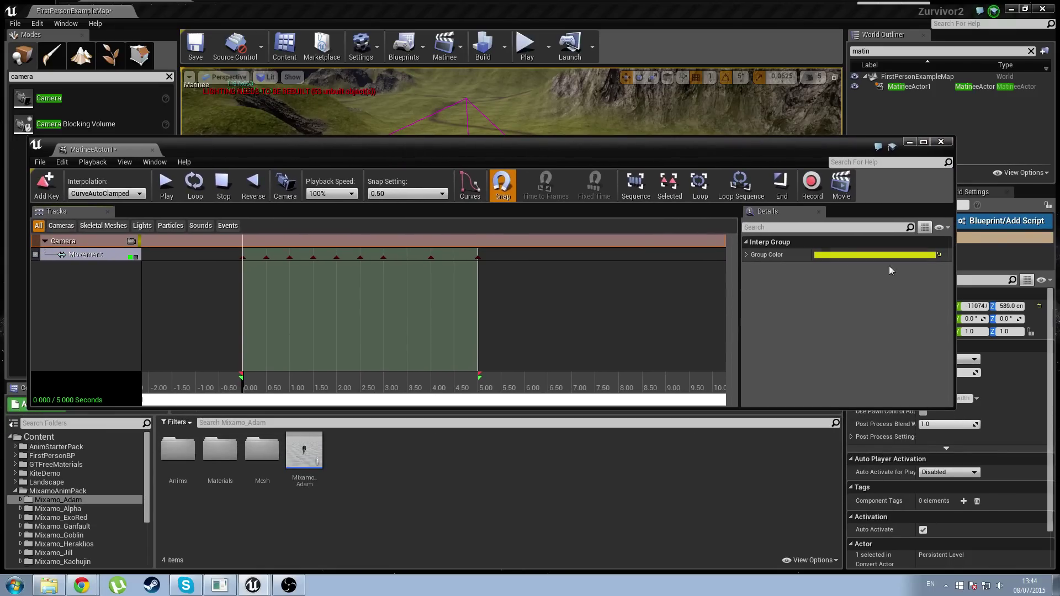
left_click_drag(951, 280, 567, 284)
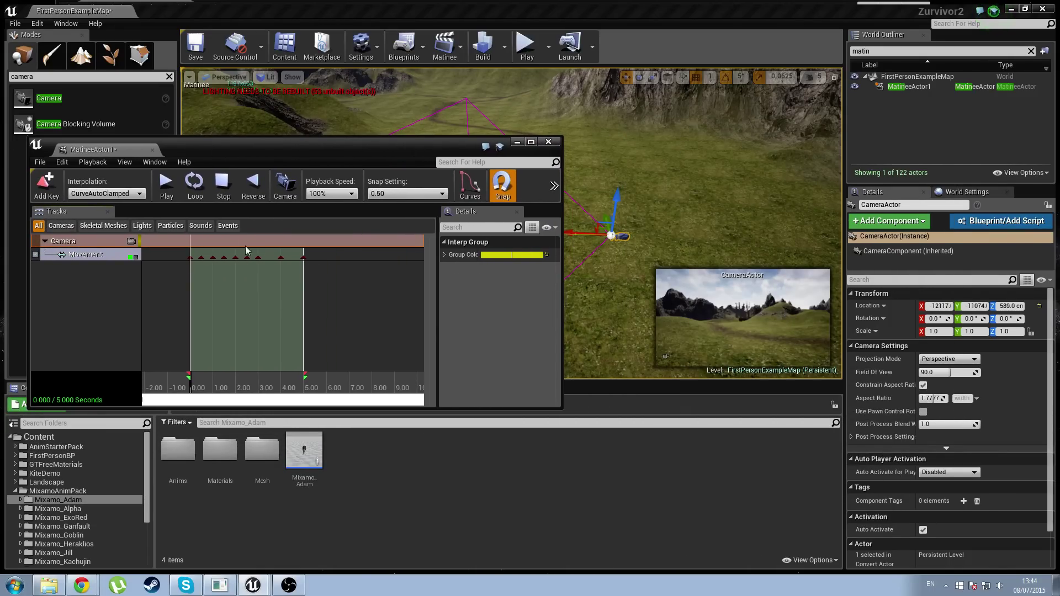
left_click(188, 193)
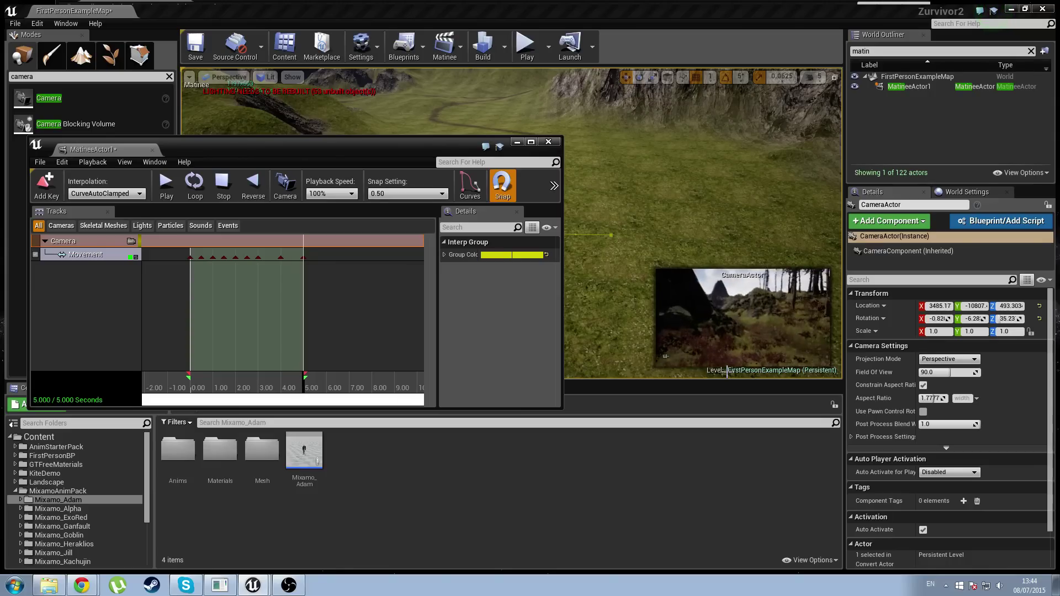
left_click(224, 192)
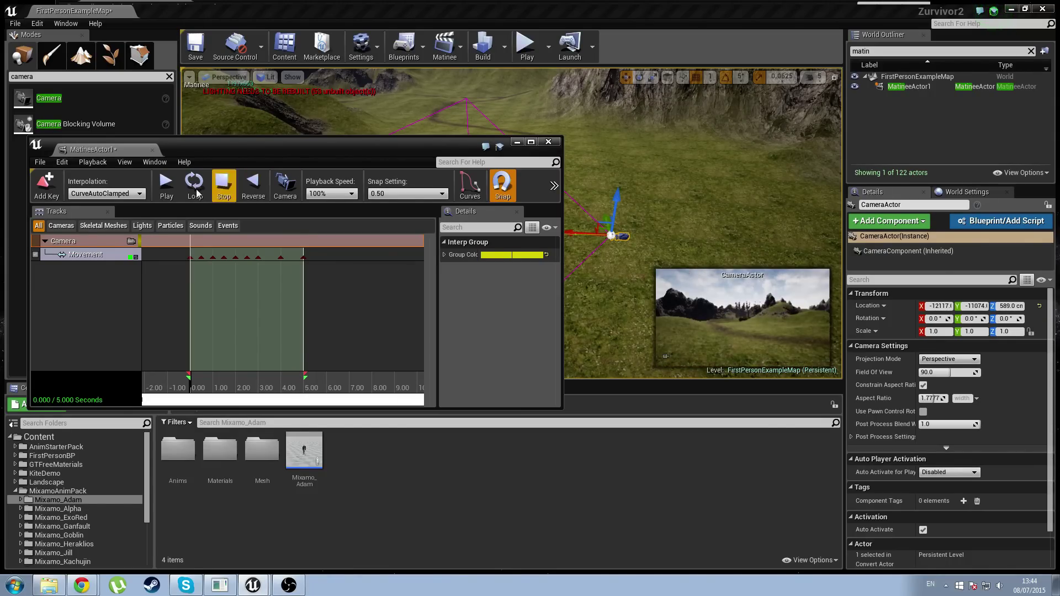
Save all files from the Matinee editor and close it
left_click(37, 162)
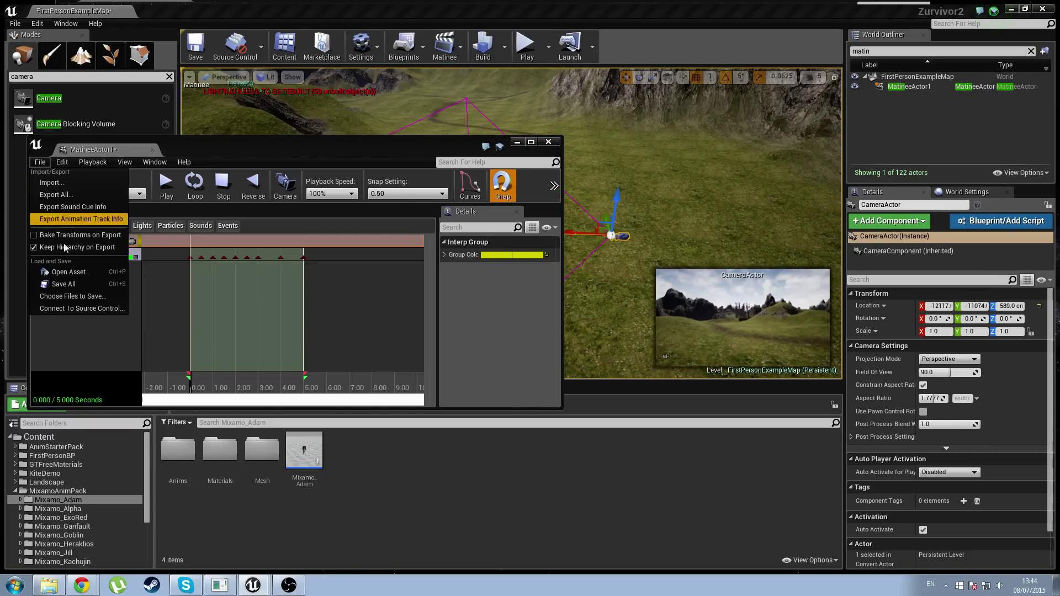
left_click(64, 284)
left_click(539, 315)
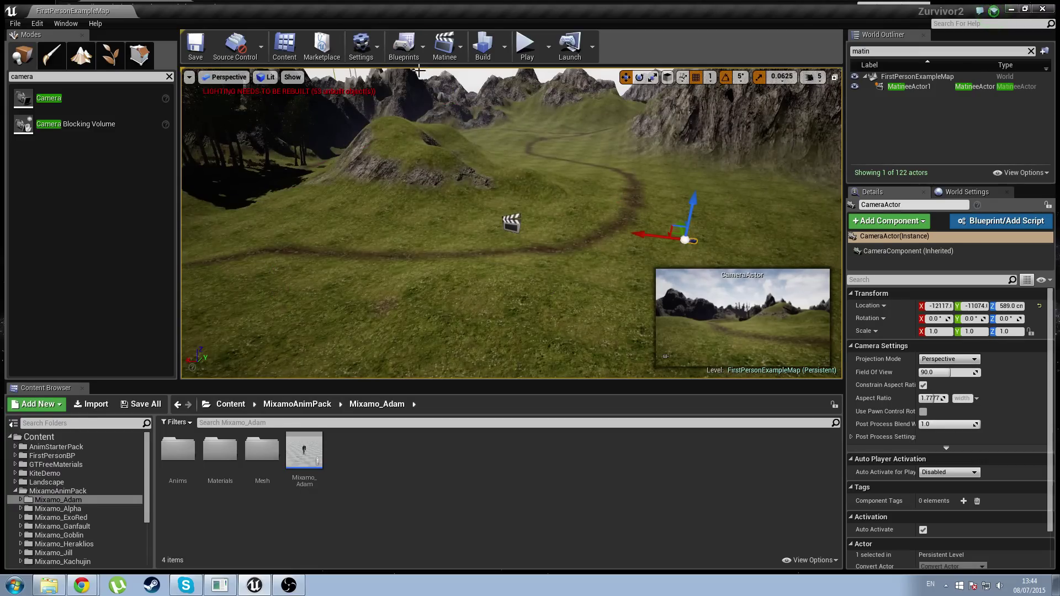
Open the Level Blueprint in a maximized window, at the Event BeginPlay node of its event graph
left_click(408, 44)
left_click(426, 139)
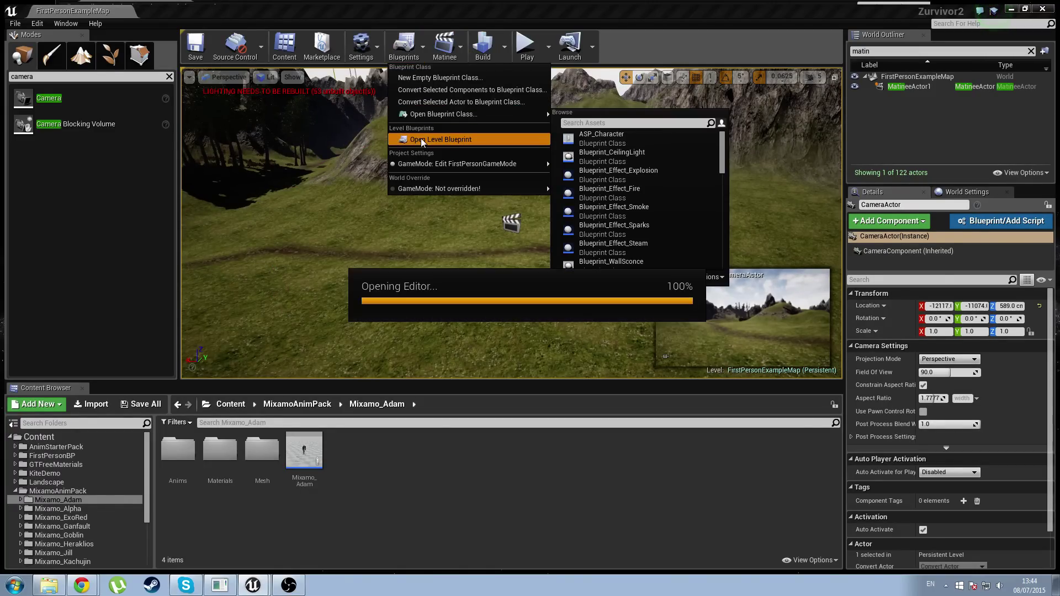
left_click_drag(309, 157, 463, 5)
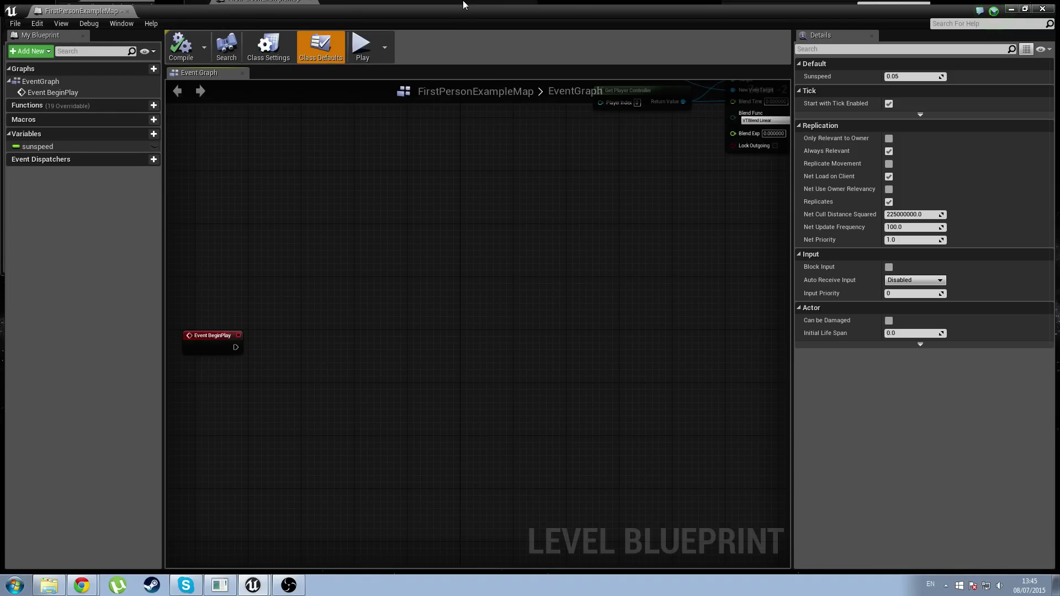
scroll(613, 219, "down", 2)
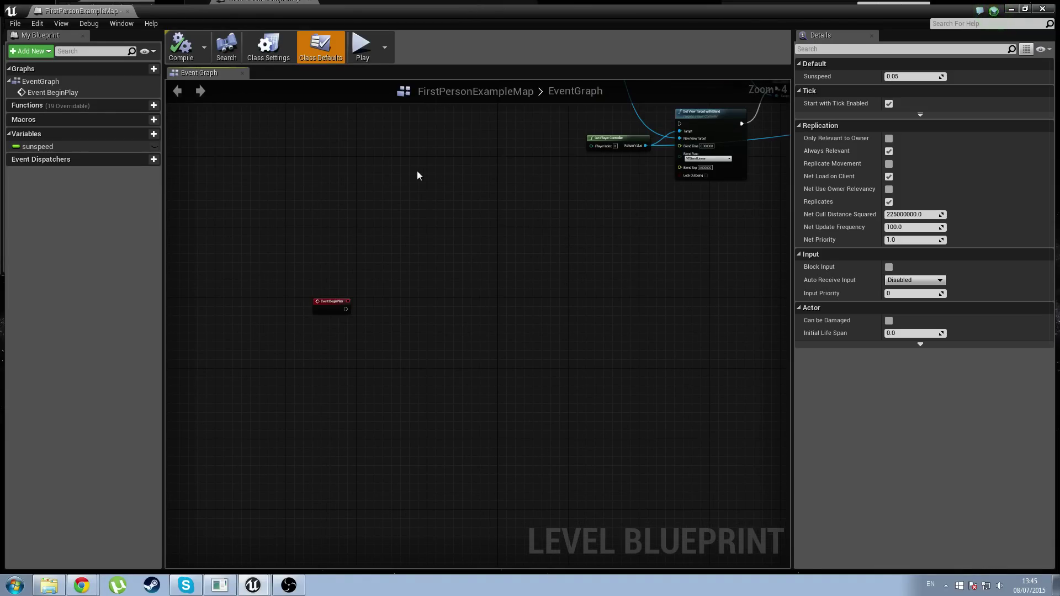
right_click_drag(418, 173, 540, 283)
scroll(424, 389, "up", 1)
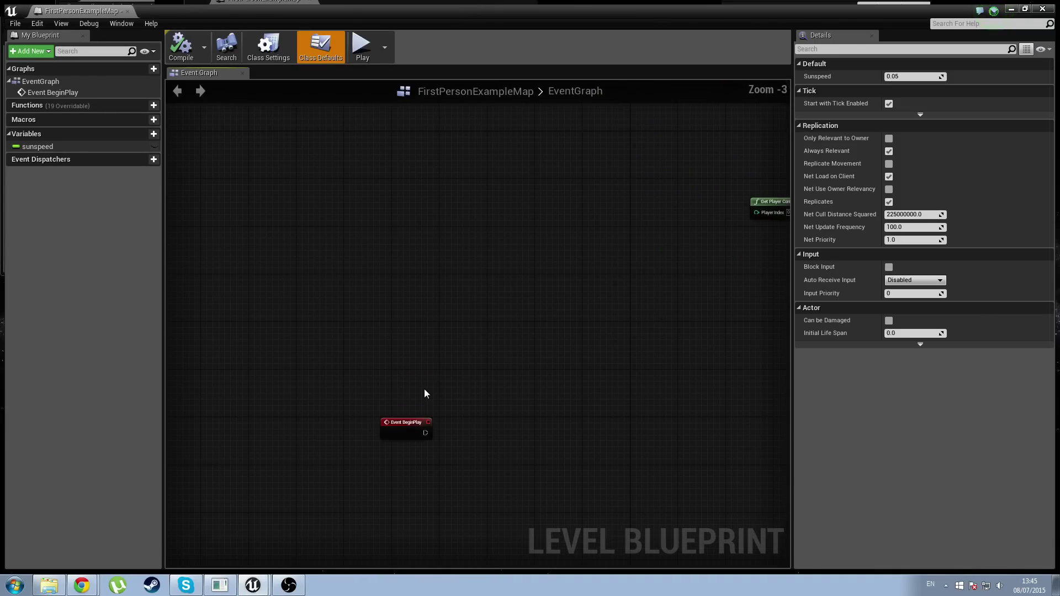
Add a Get Player Controller node to the event graph below Event BeginPlay
right_click_drag(424, 389, 299, 517)
right_click_drag(546, 234, 527, 107)
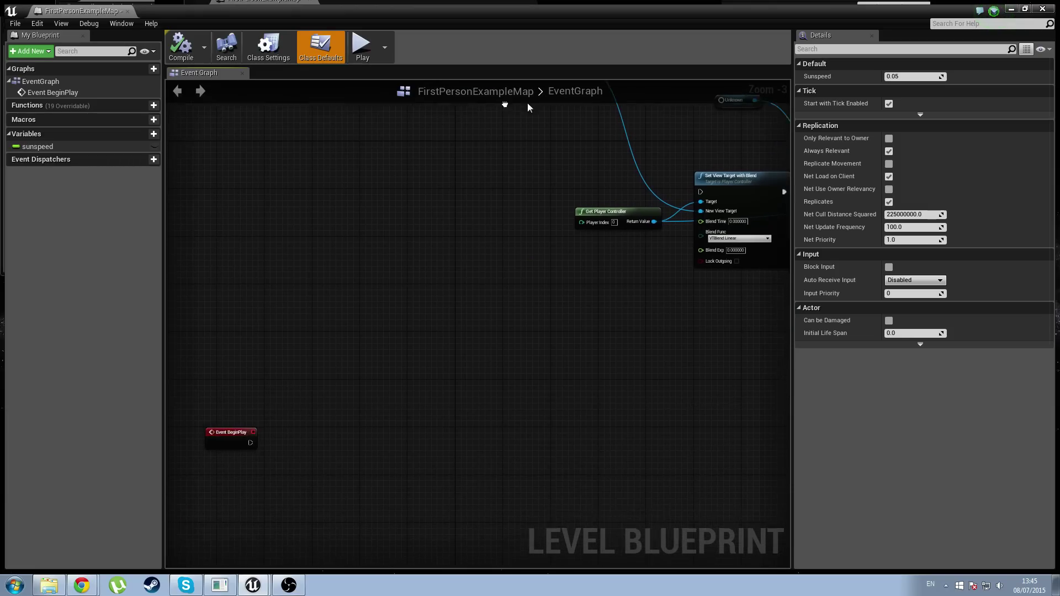
right_click_drag(372, 324, 489, 290)
right_click_drag(354, 408, 404, 352)
scroll(288, 354, "up", 2)
scroll(273, 418, "up", 1)
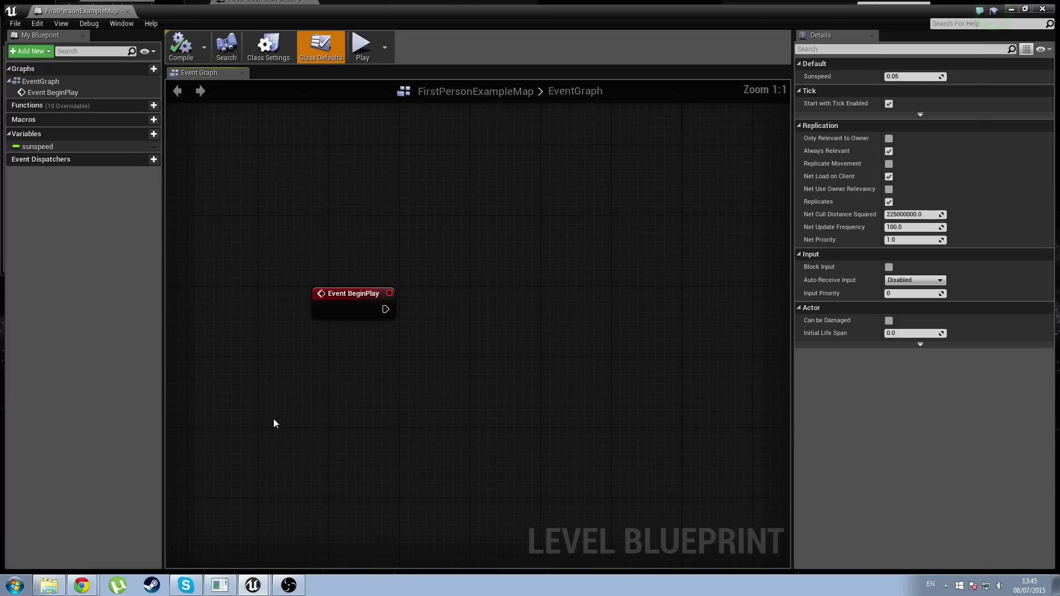
right_click(273, 419)
type("get player con")
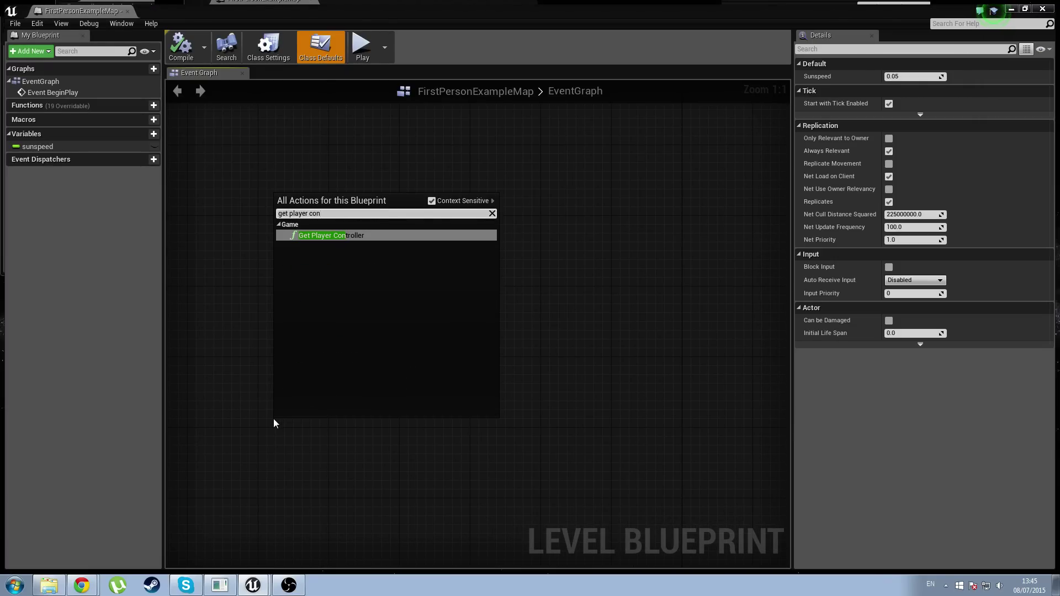
key("Return")
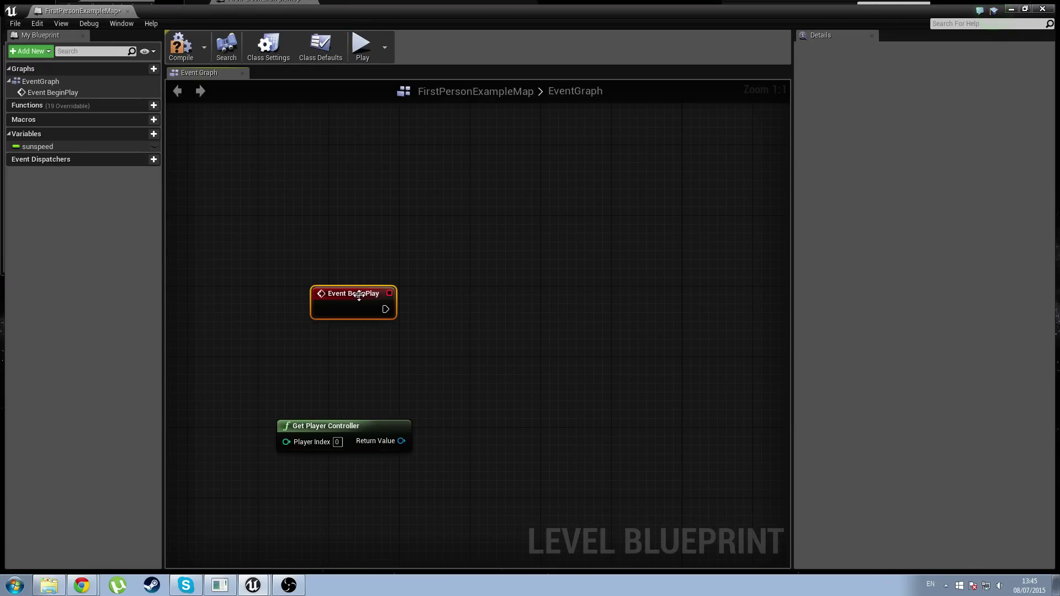
Create a Set View Target with Blend node from Get Player Controller's Return Value and move it up beside Event BeginPlay
right_click_drag(359, 296, 277, 362)
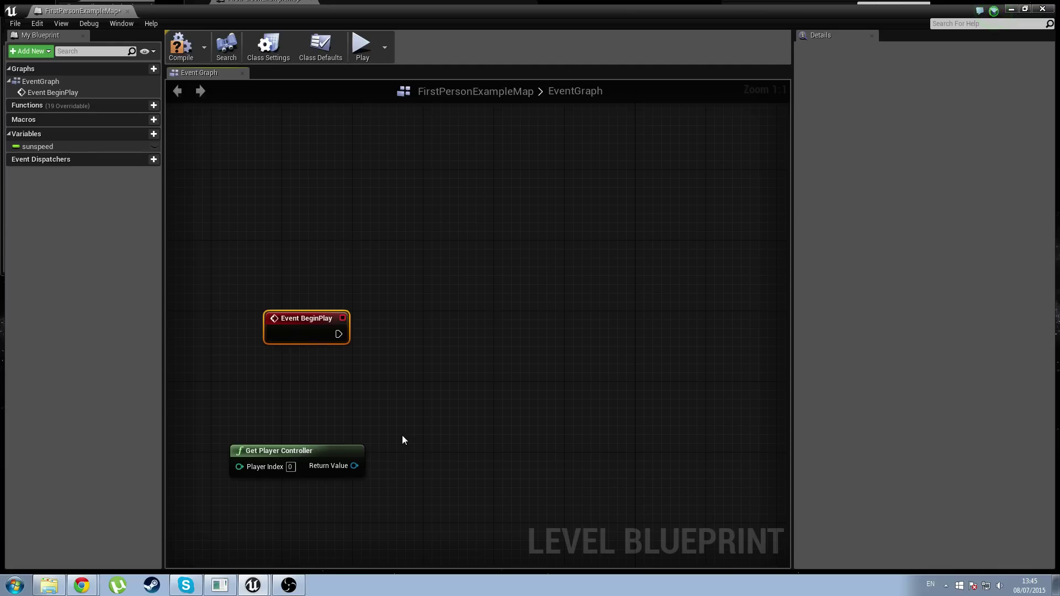
left_click_drag(469, 413, 536, 358)
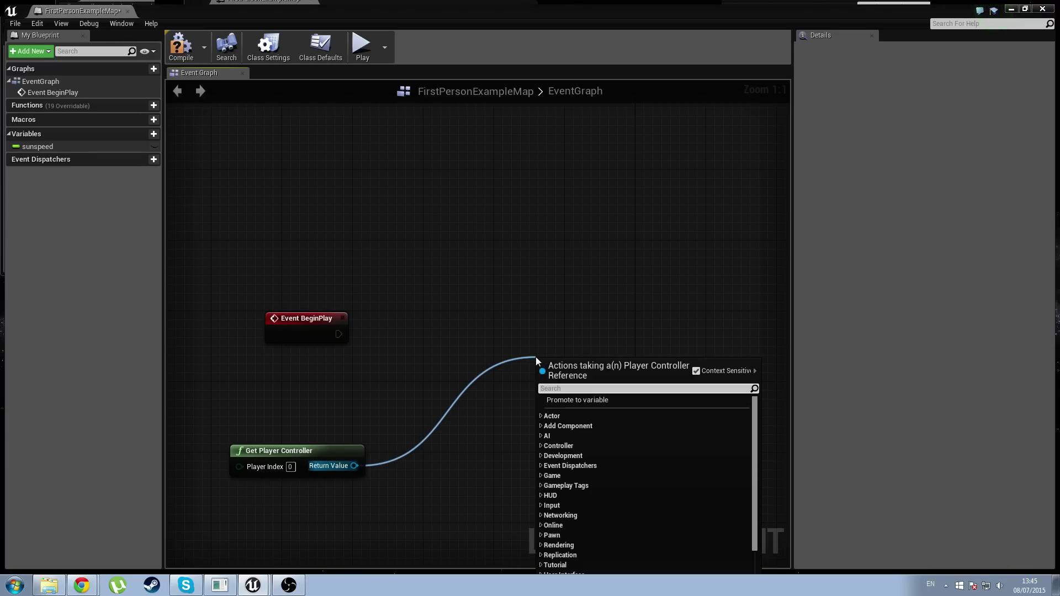
type("set view")
key("Return")
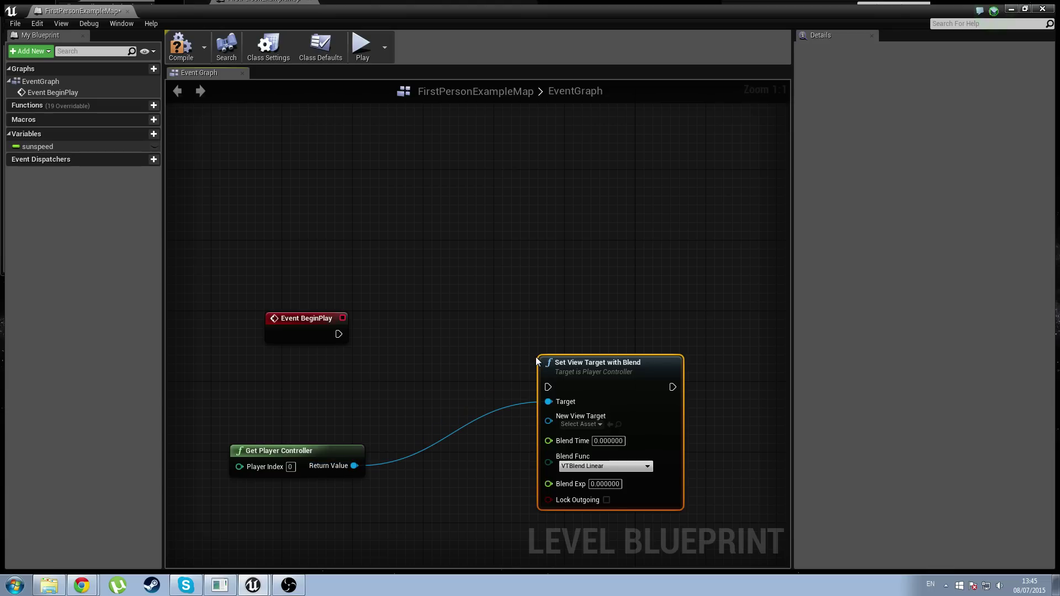
left_click_drag(591, 379, 572, 303)
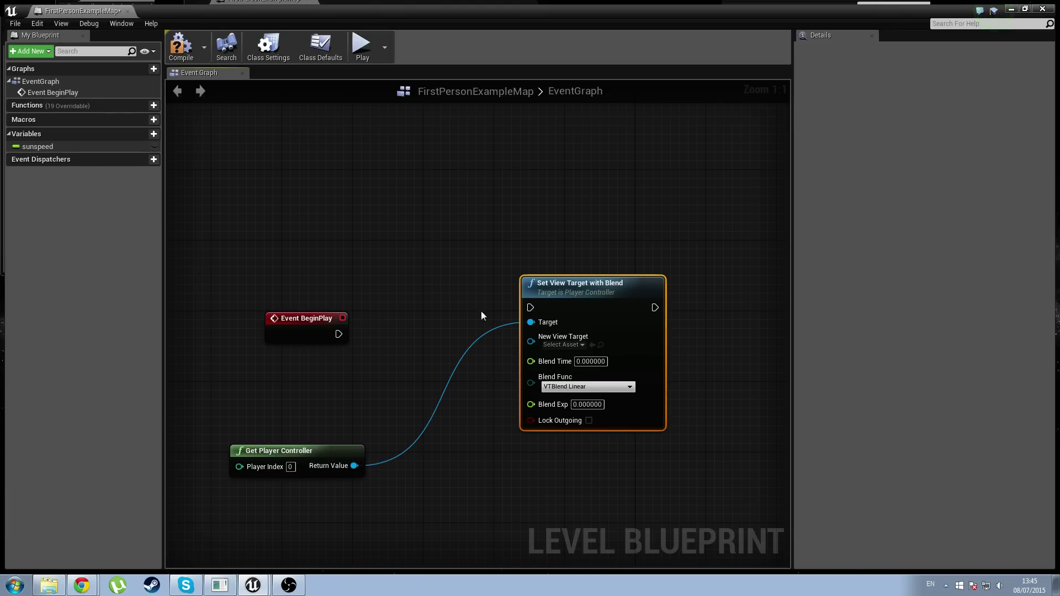
right_click(428, 274)
key("Escape")
left_click(567, 345)
type("c")
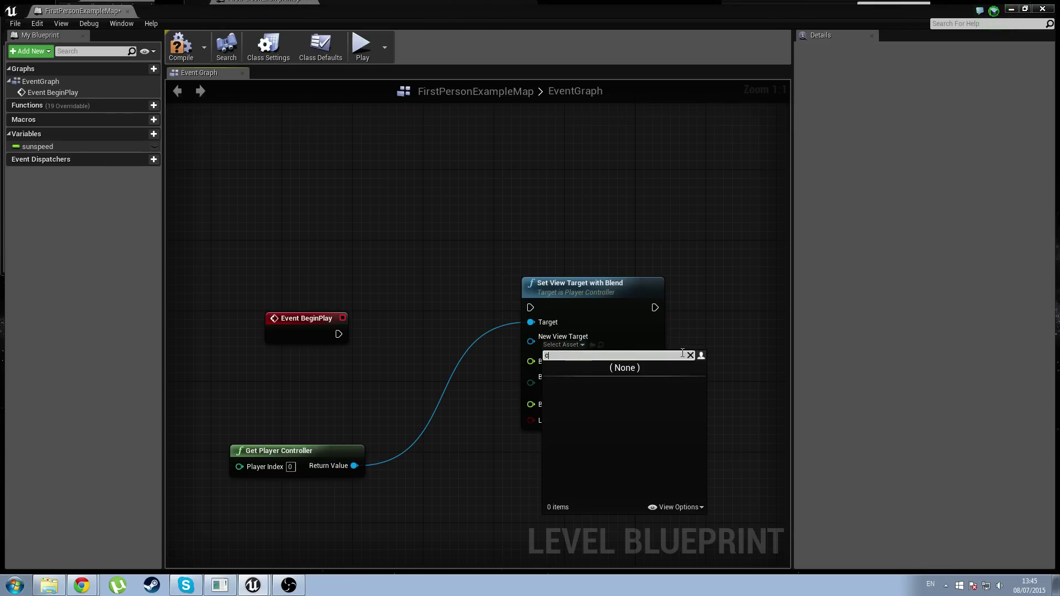
left_click(441, 212)
Select the camera actor in the level, add its reference node above Get Player Controller and connect it to New View Target
left_click_drag(178, 21, 348, 357)
left_click(691, 241)
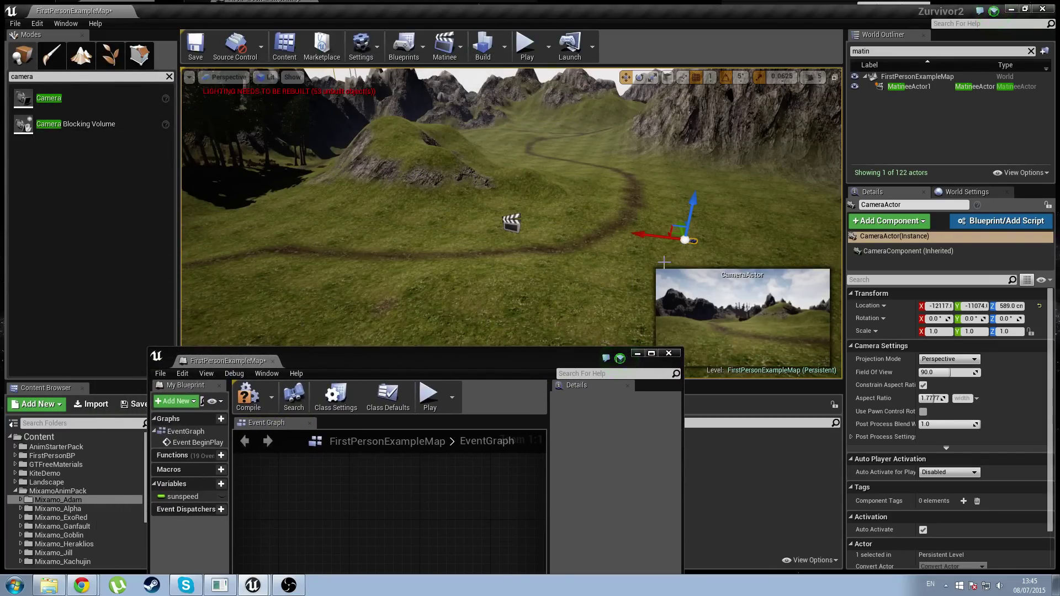
left_click_drag(437, 362, 418, 1)
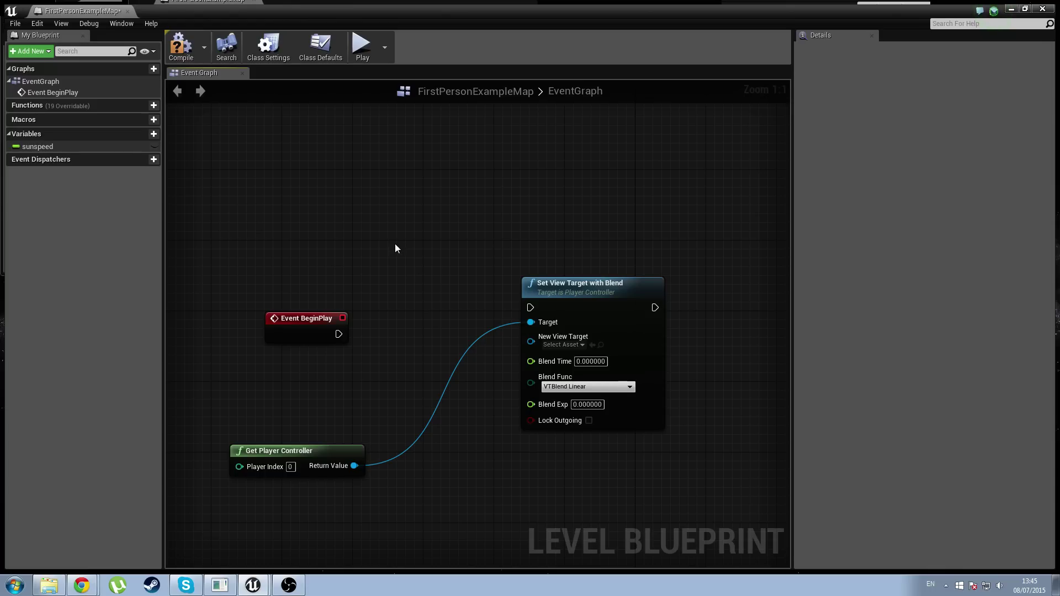
right_click(390, 231)
left_click(436, 287)
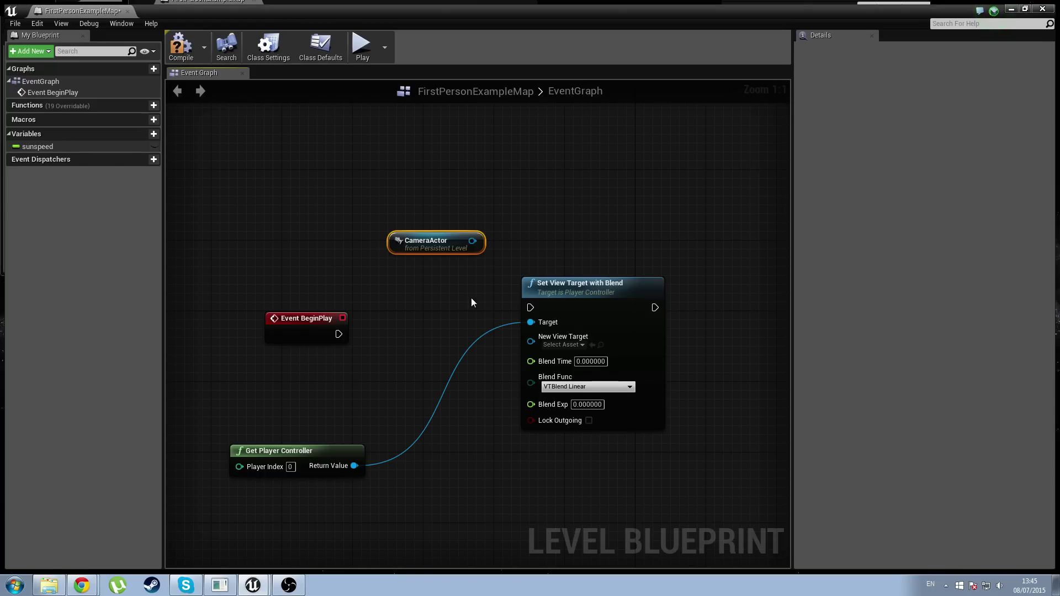
left_click_drag(475, 251, 531, 339)
Wire Event BeginPlay's execution output into the Set View Target with Blend node
left_click(319, 451)
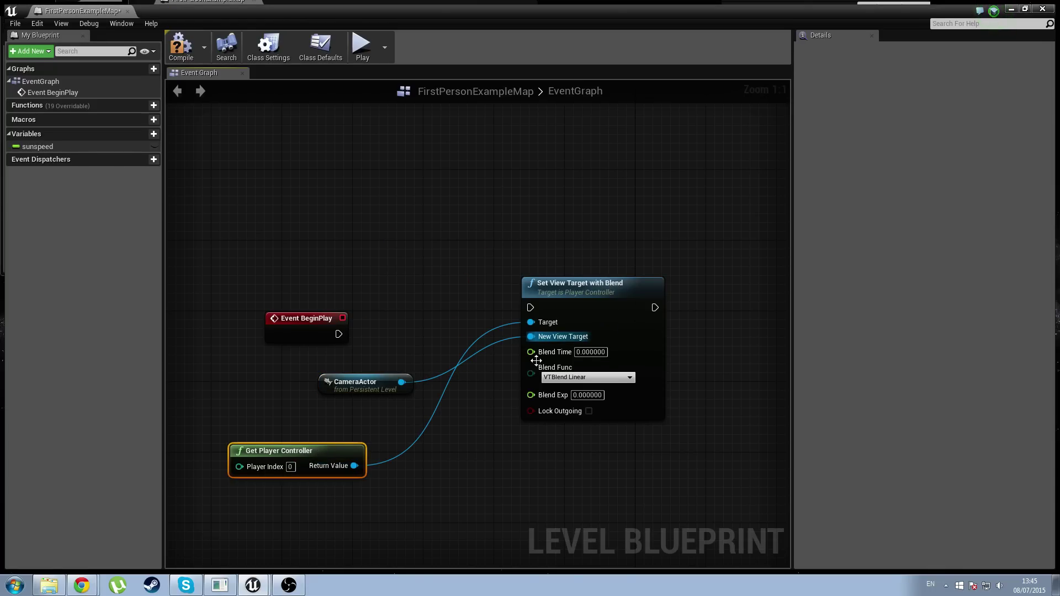
left_click(340, 378)
left_click(383, 432)
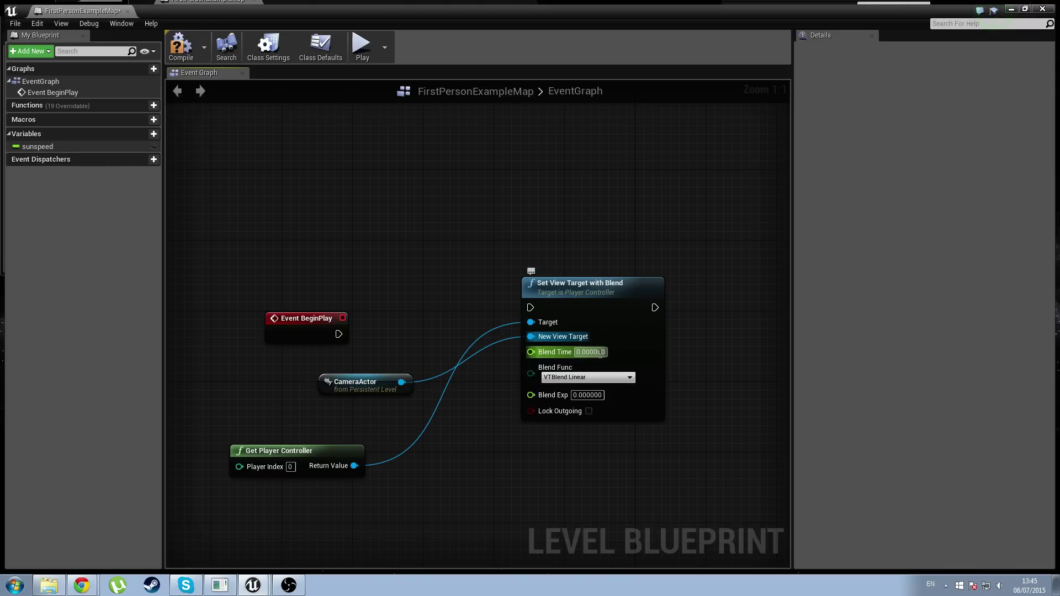
left_click_drag(336, 338, 532, 309)
Add a Delay node after Set View Target with Blend and set its duration to 5
right_click_drag(533, 248, 321, 220)
scroll(357, 222, "down", 1)
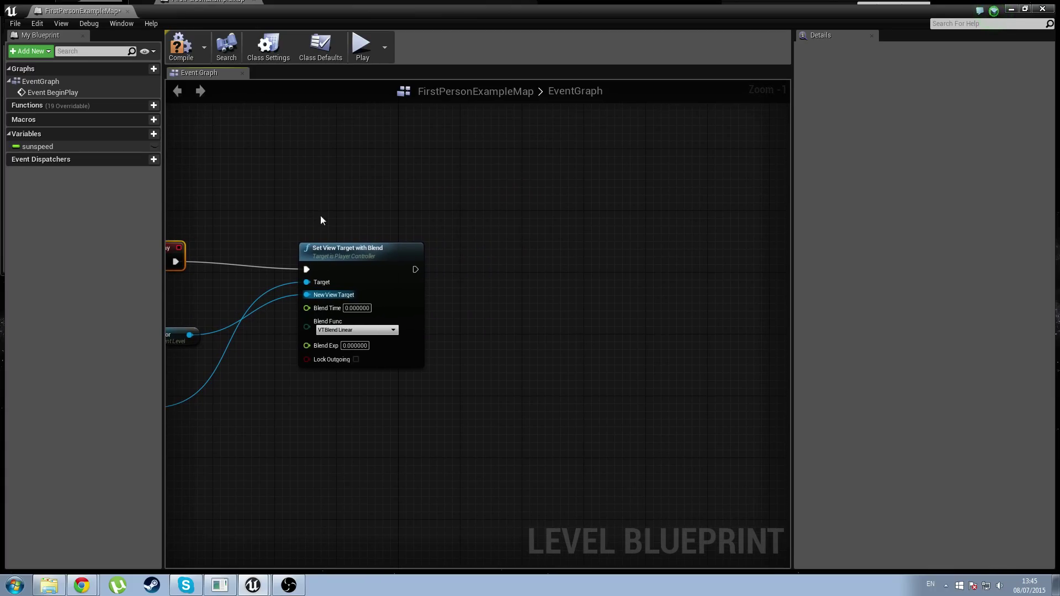
left_click_drag(415, 269, 501, 254)
type("delay")
key("Return")
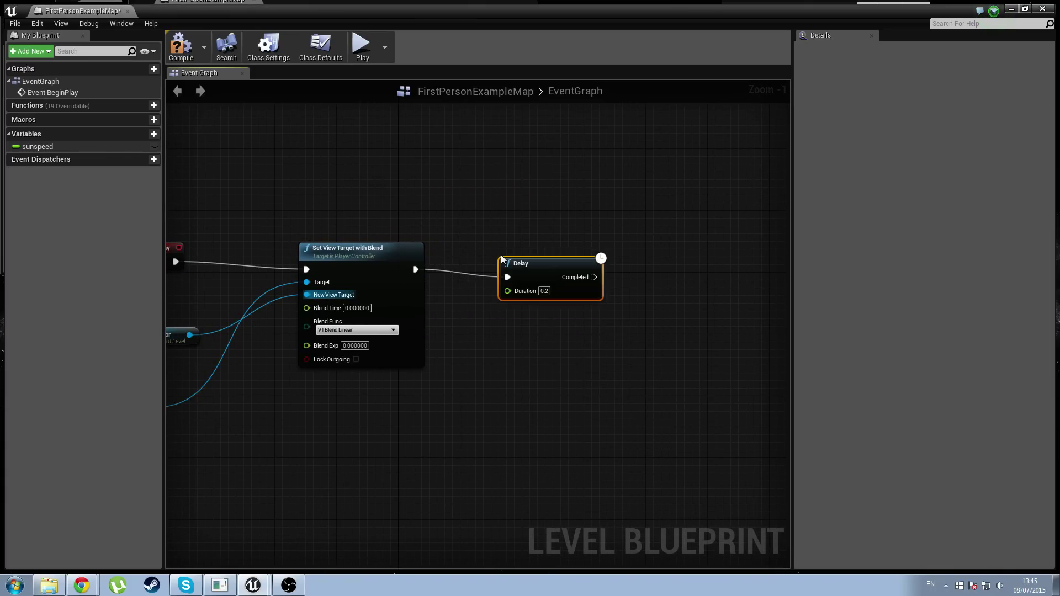
right_click_drag(173, 246, 226, 243)
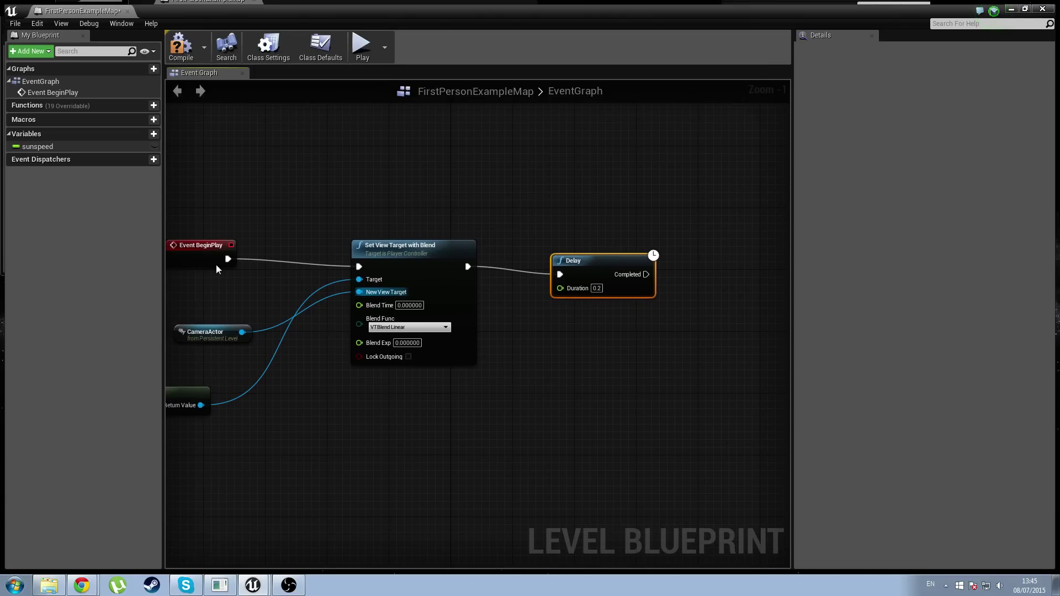
left_click(596, 288)
type("5")
Paste a second Set View Target with Blend well to the right of Delay and wire Delay's Completed output into it
right_click_drag(578, 385, 456, 344)
left_click(457, 210)
key("ctrl+v")
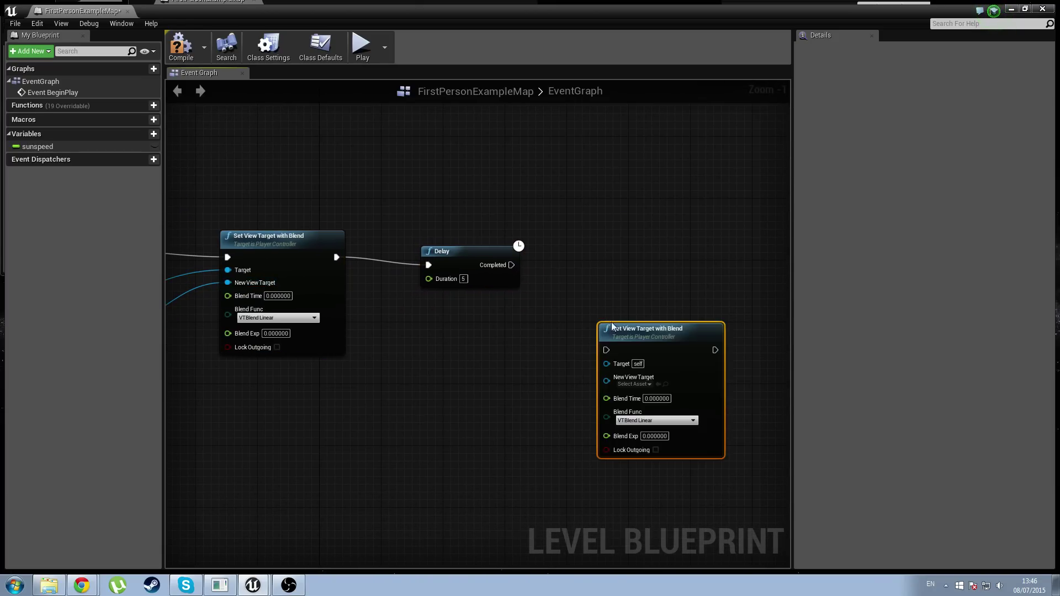
left_click_drag(679, 331, 742, 271)
left_click_drag(511, 265, 671, 287)
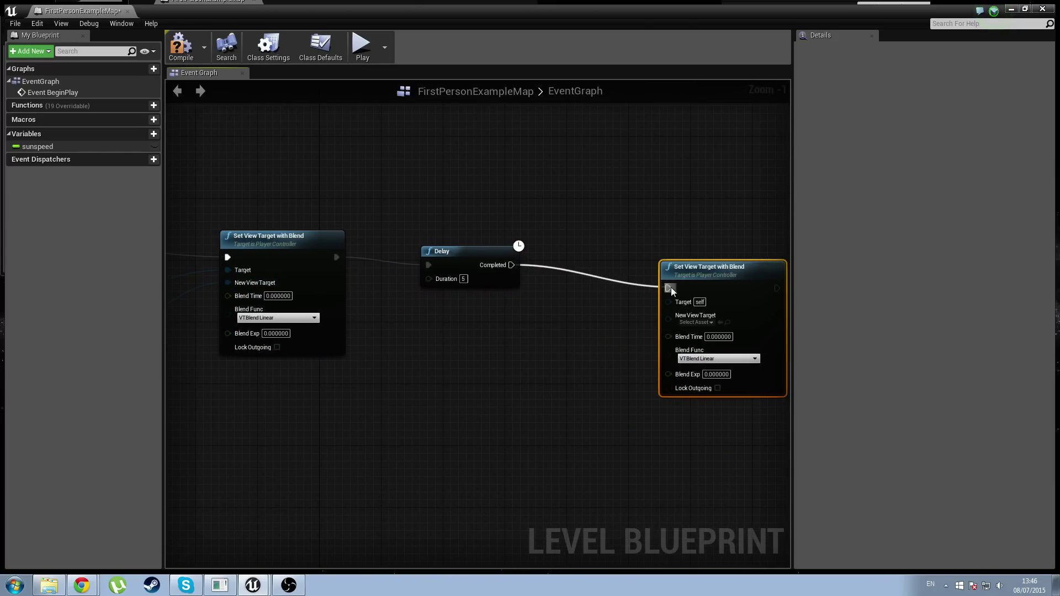
right_click_drag(670, 287, 504, 322)
right_click_drag(321, 362, 174, 348)
left_click_drag(474, 348, 620, 332)
right_click_drag(377, 315, 459, 276)
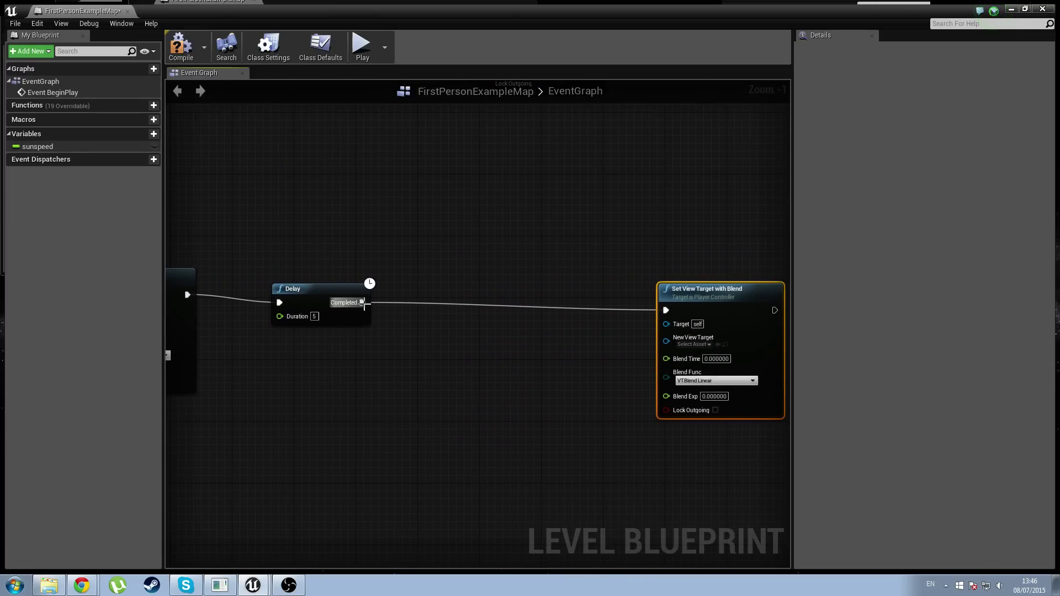
Insert a Get All Actors Of Class node between Delay and the second Set View Target with Blend, with class FirstPersonCharacter
left_click_drag(362, 303, 452, 332)
type("get all ac")
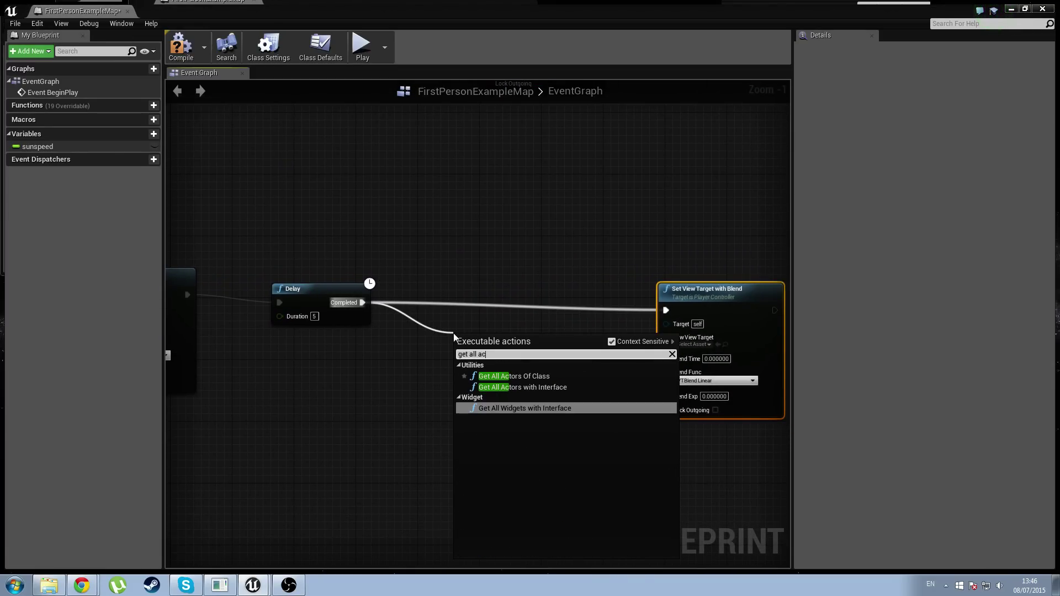
key("Up")
key("Up")
key("Return")
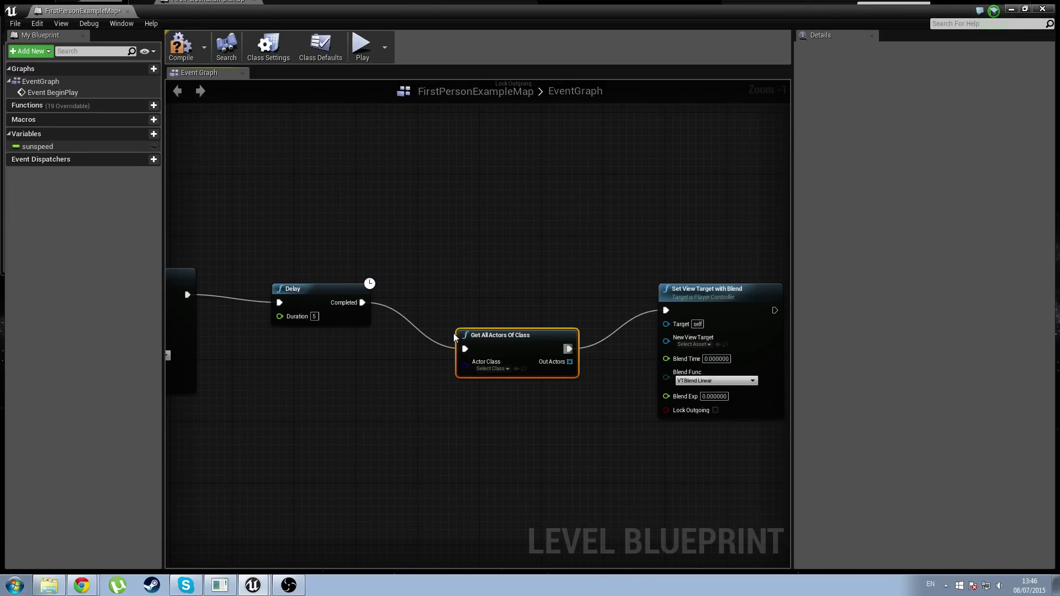
left_click(492, 369)
type("first")
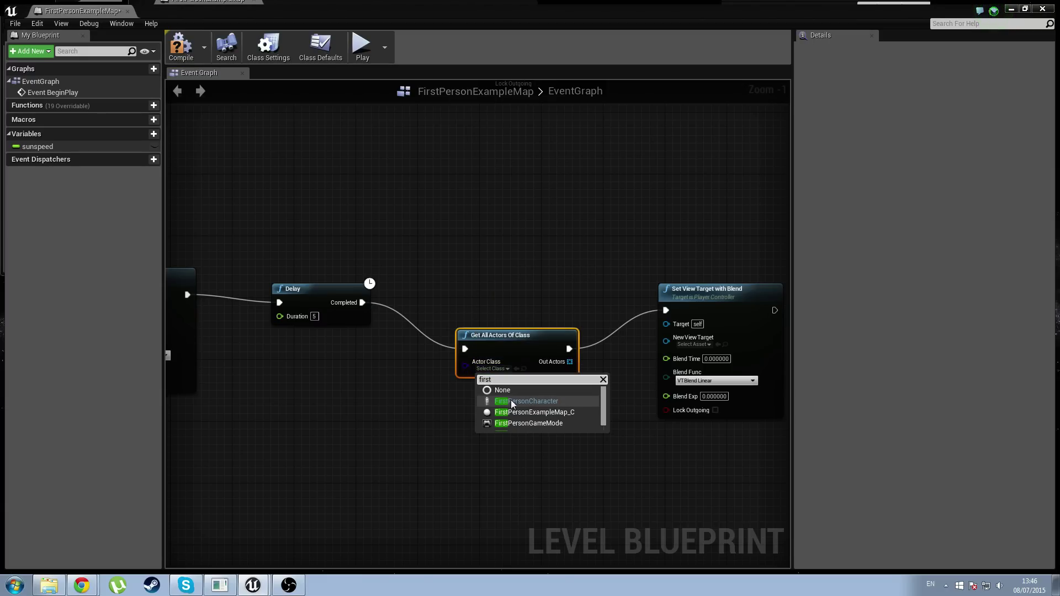
left_click(526, 412)
left_click_drag(514, 336, 468, 313)
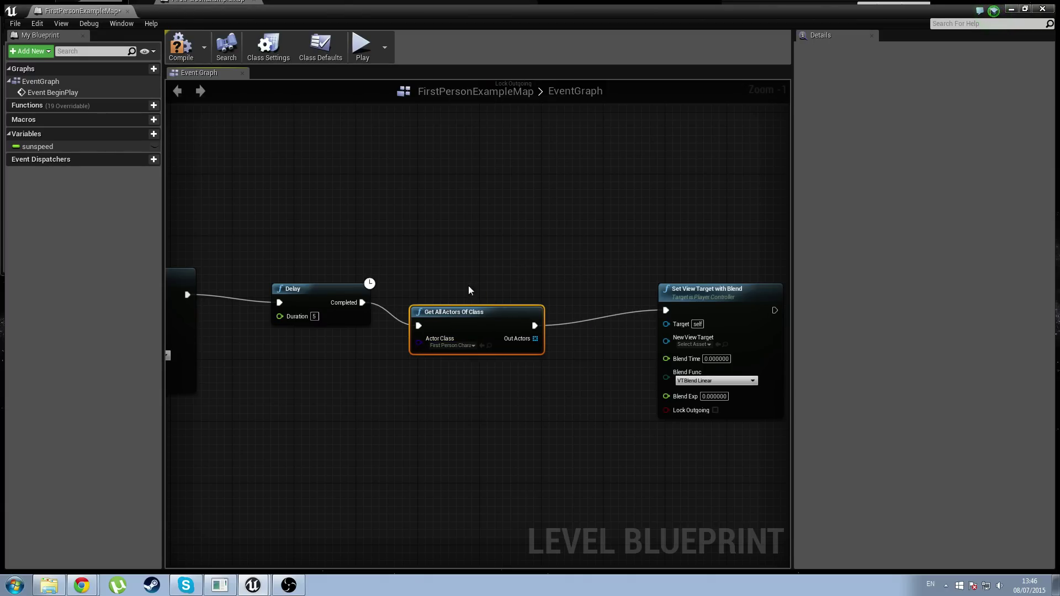
Create a ForEachLoop node from Out Actors and move the second Set View Target with Blend clear of it
right_click_drag(469, 286, 334, 277)
left_click_drag(400, 329, 442, 340)
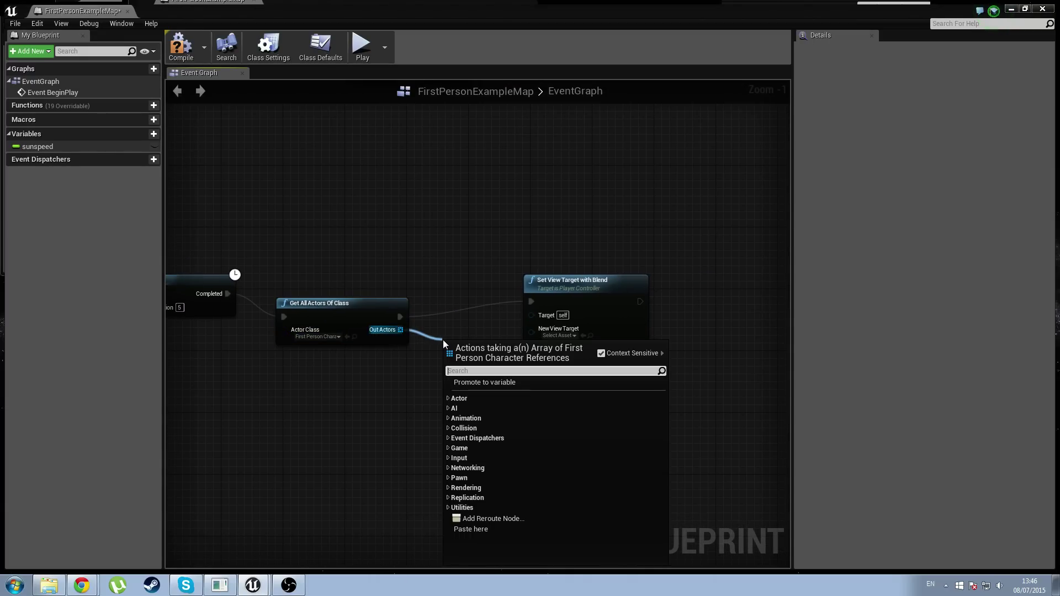
type("foreach")
key("Return")
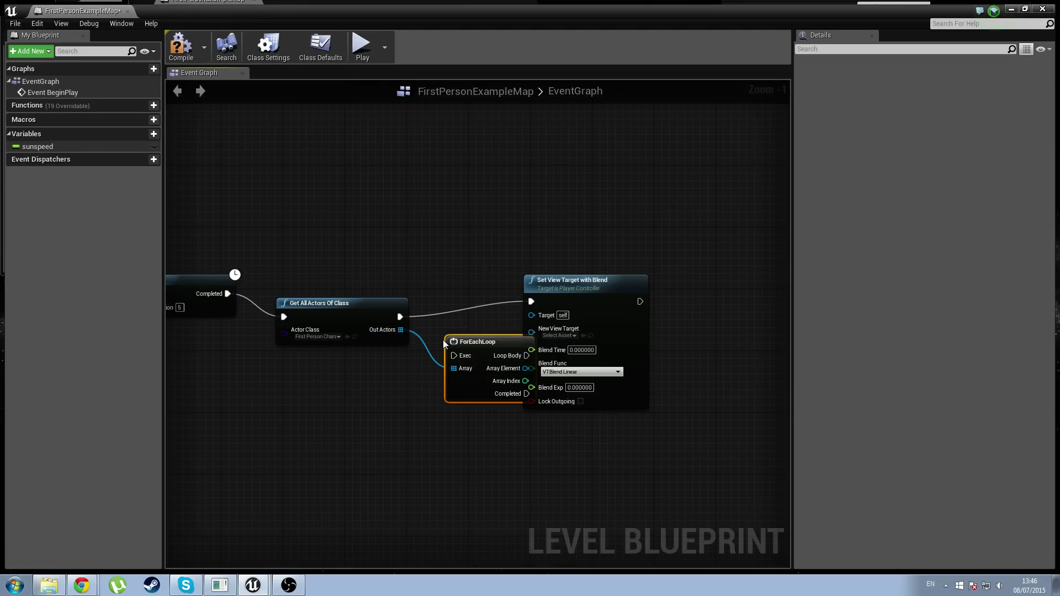
left_click_drag(567, 286, 644, 293)
Wire ForEachLoop between Get All Actors Of Class and the second Set View Target, with Array Element feeding New View Target
left_click_drag(523, 362, 615, 339)
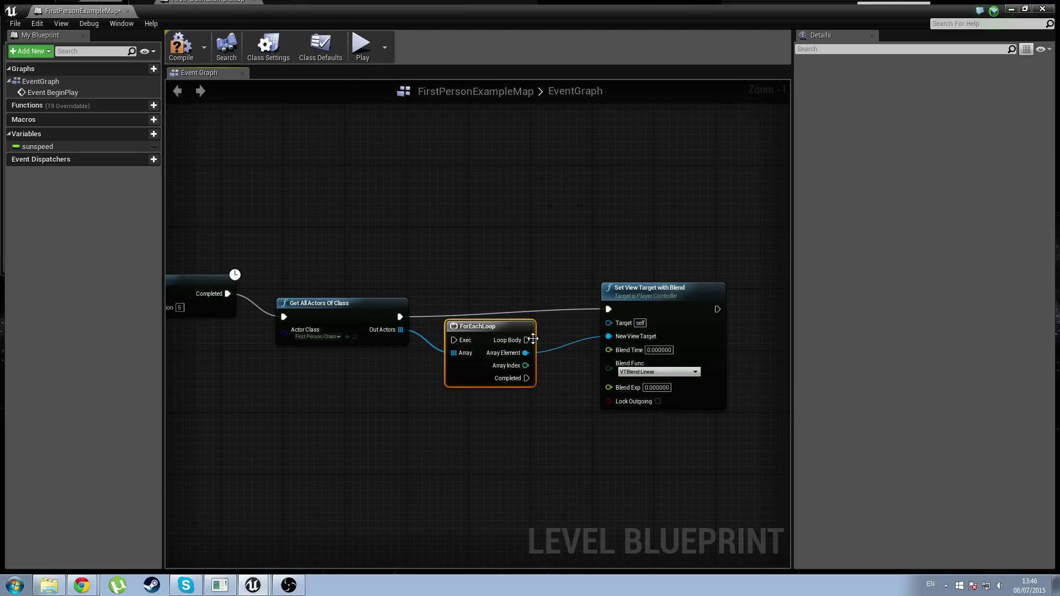
left_click_drag(526, 340, 612, 310)
left_click_drag(453, 340, 400, 317)
left_click_drag(521, 325, 528, 309)
right_click_drag(434, 270, 557, 257)
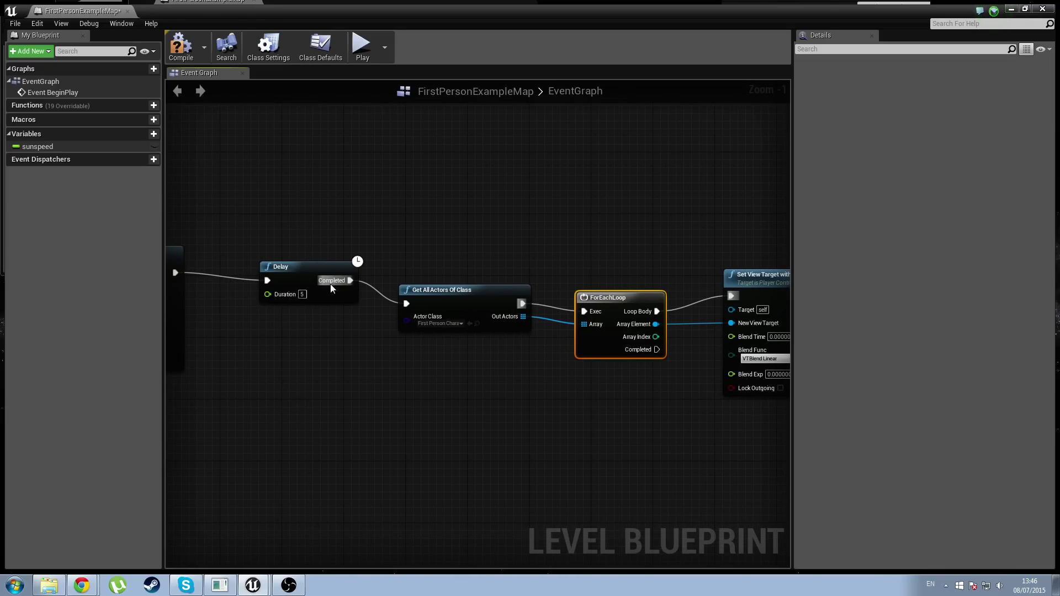
left_click(410, 285)
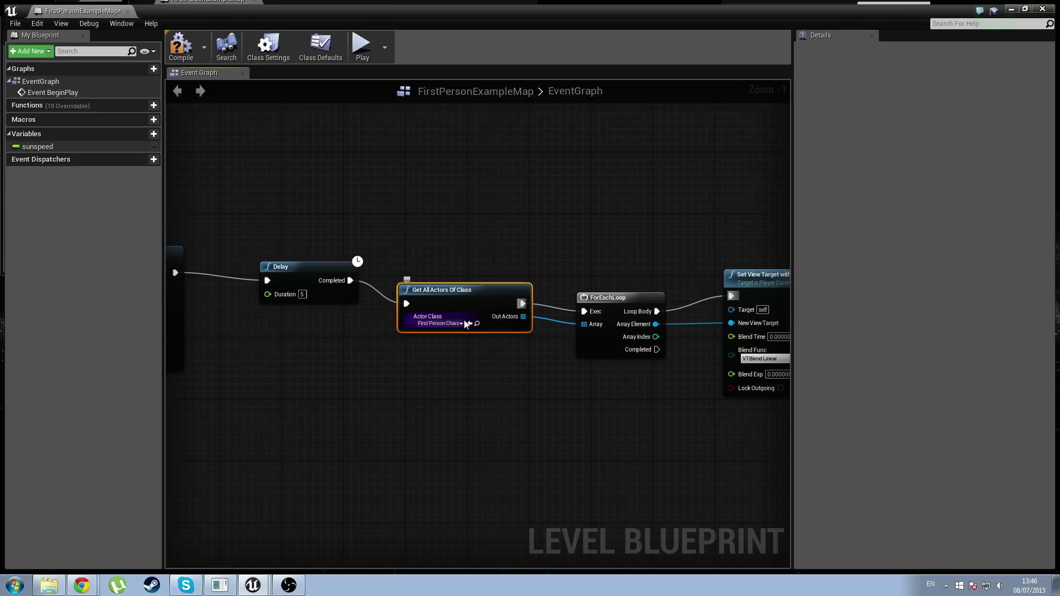
right_click_drag(566, 370, 460, 331)
left_click(556, 287)
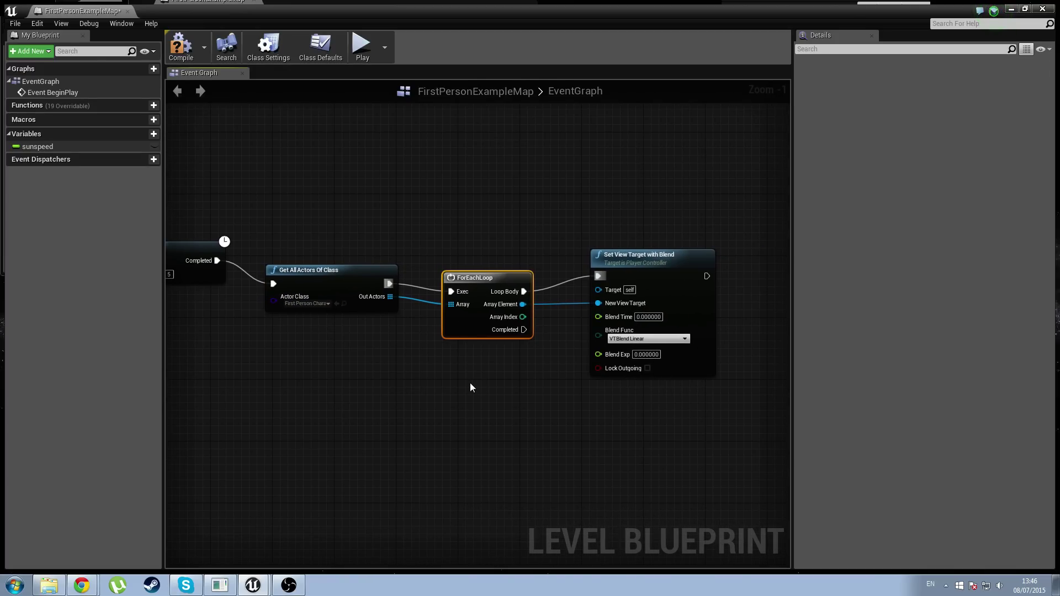
Copy the Get Player Controller node above ForEachLoop and connect its Return Value to the second Set View Target's Target
scroll(469, 382, "down", 3)
right_click_drag(353, 373, 593, 356)
scroll(355, 362, "up", 1)
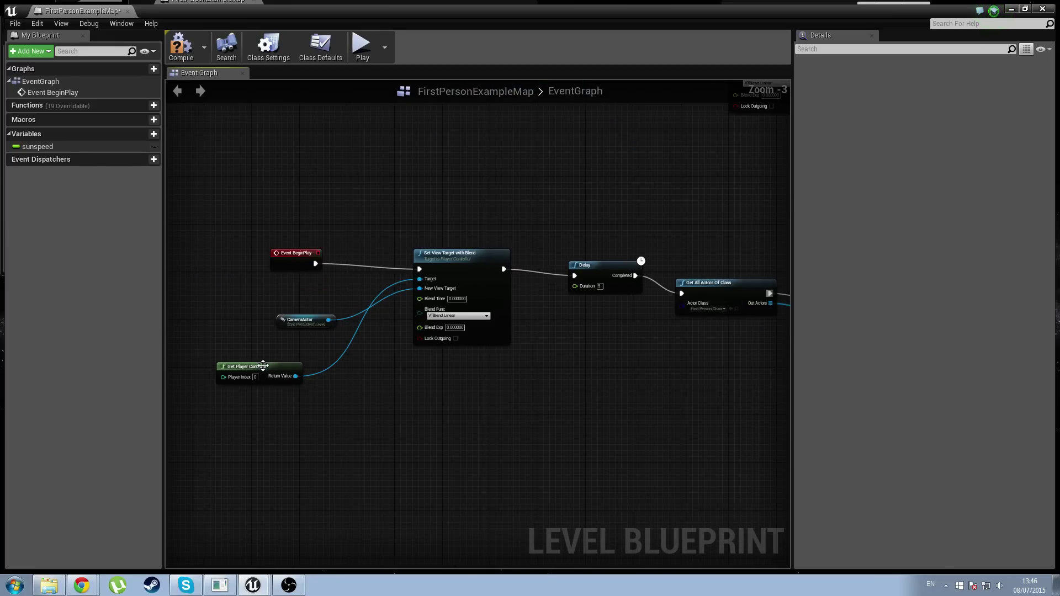
left_click(254, 367)
right_click_drag(647, 403, 168, 418)
key("ctrl+v")
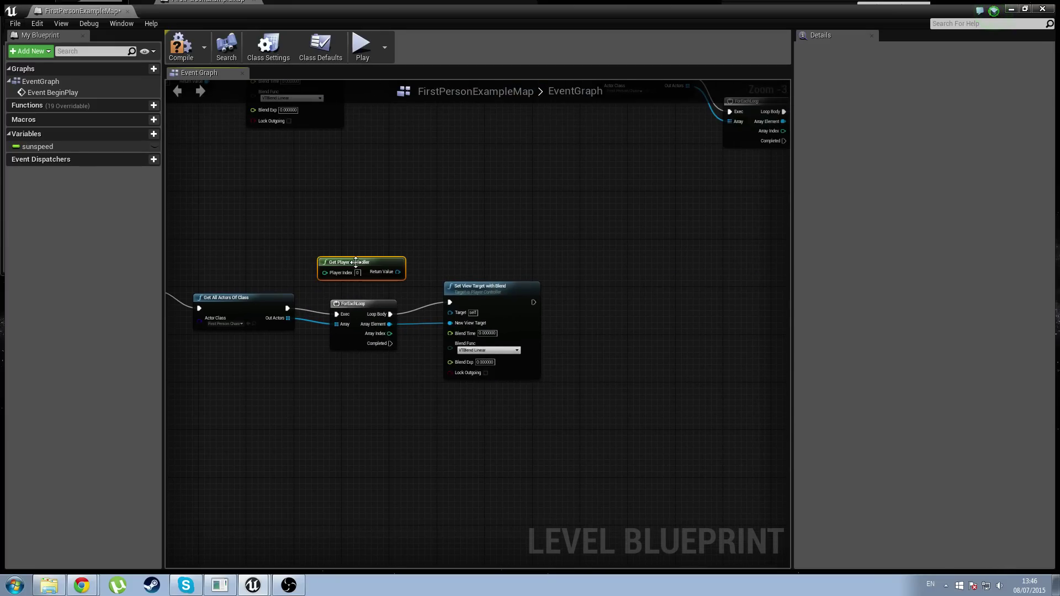
scroll(373, 269, "up", 3)
left_click_drag(417, 276, 487, 335)
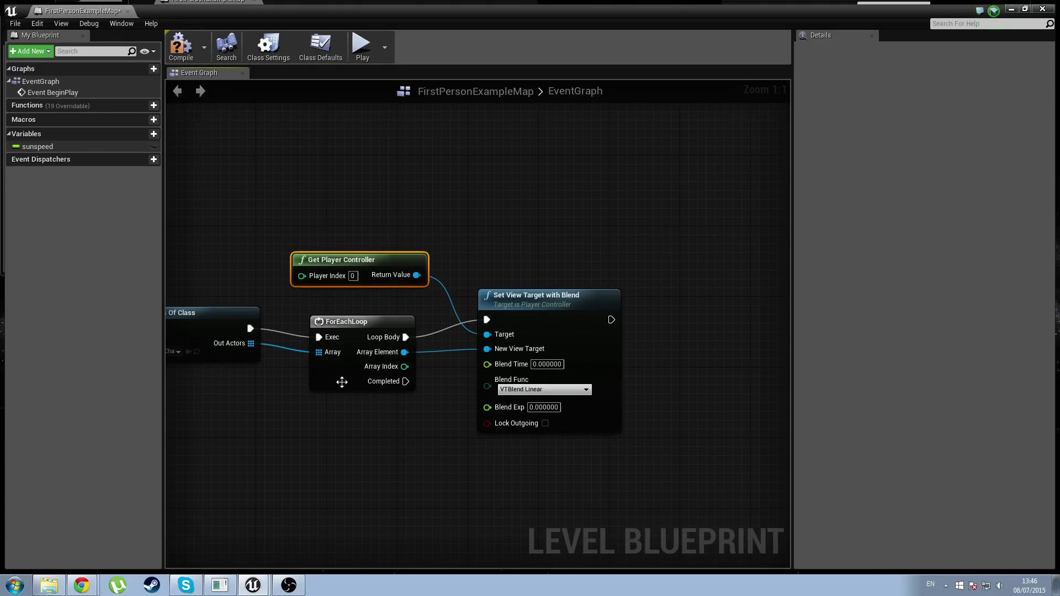
Compile the Level Blueprint and return to the main level editor
right_click_drag(343, 379, 445, 387)
left_click(460, 447)
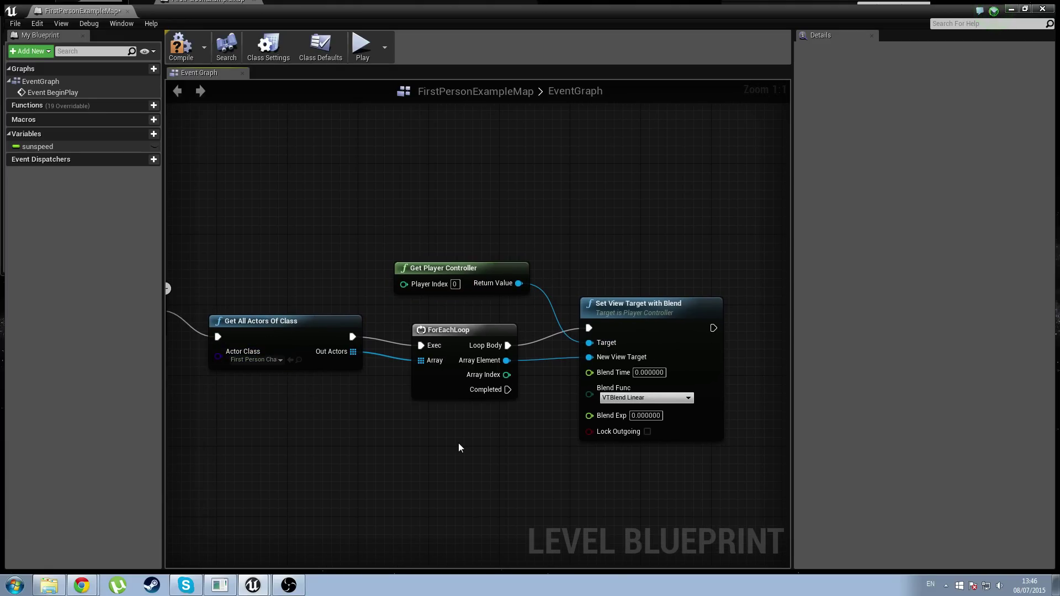
left_click(182, 50)
left_click(257, 4)
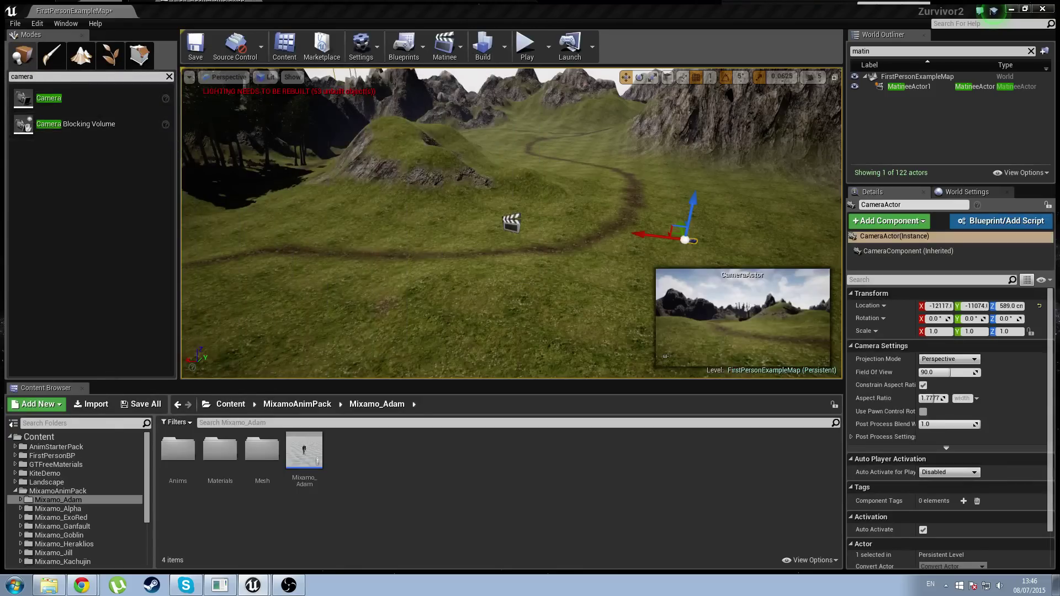
Play the level to test the start camera, stop the test, and bring the Level Blueprint back to its Event BeginPlay chain
left_click(526, 44)
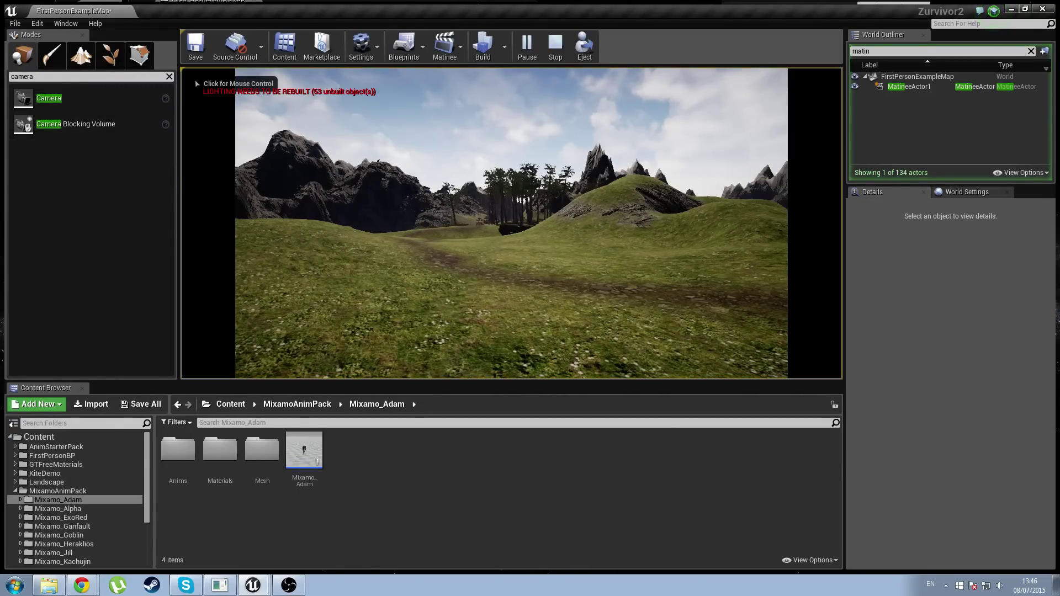
key("Escape")
left_click_drag(539, 186, 703, 1)
scroll(387, 264, "down", 4)
right_click_drag(294, 253, 635, 291)
scroll(409, 294, "up", 4)
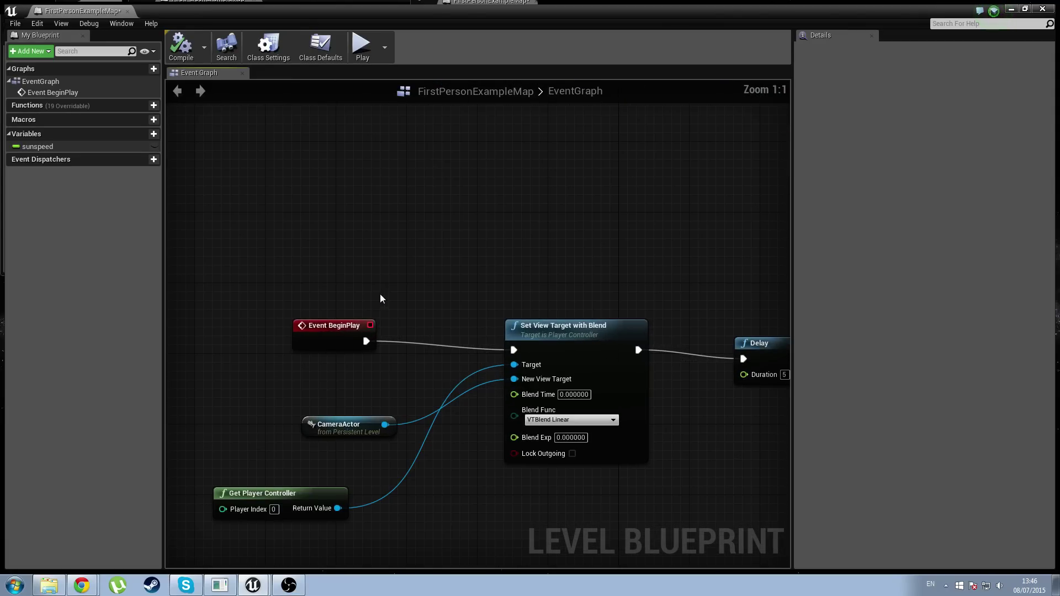
Move Event BeginPlay farther from the first Set View Target with Blend and break the connection between them
left_click_drag(339, 328, 225, 326)
right_click_drag(319, 267, 439, 260)
left_click(375, 328, "alt")
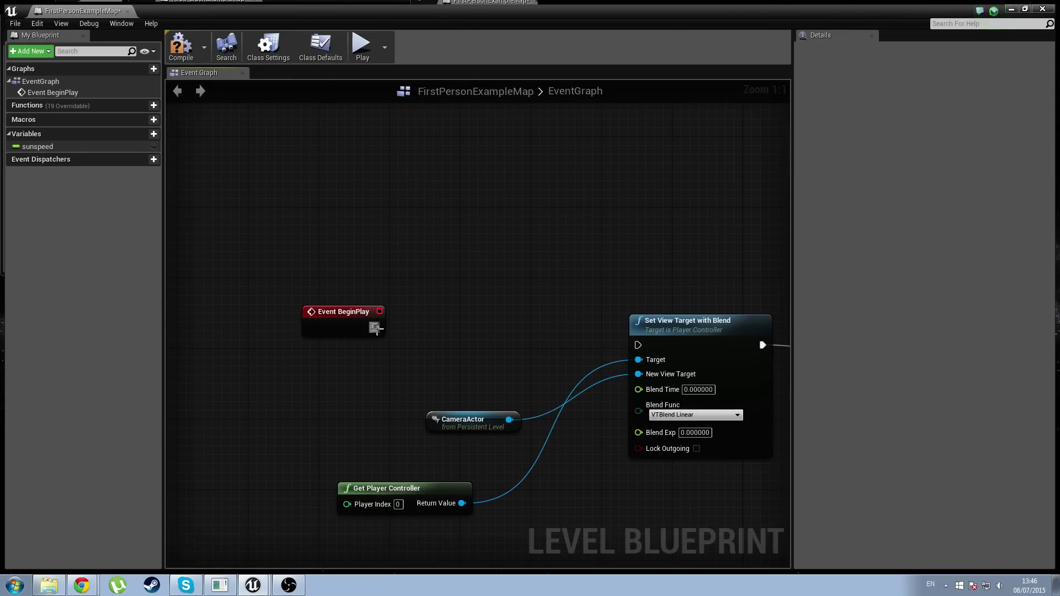
left_click_drag(375, 328, 473, 287)
type("activate")
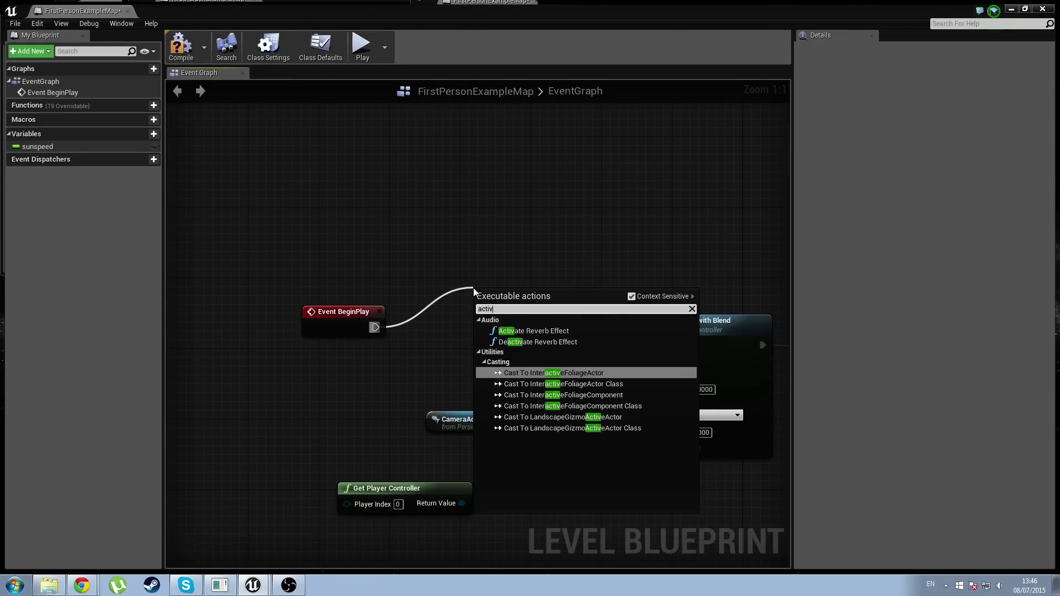
key("BackSpace")
key("BackSpace")
key("BackSpace")
key("BackSpace")
key("BackSpace")
key("BackSpace")
key("BackSpace")
key("BackSpace")
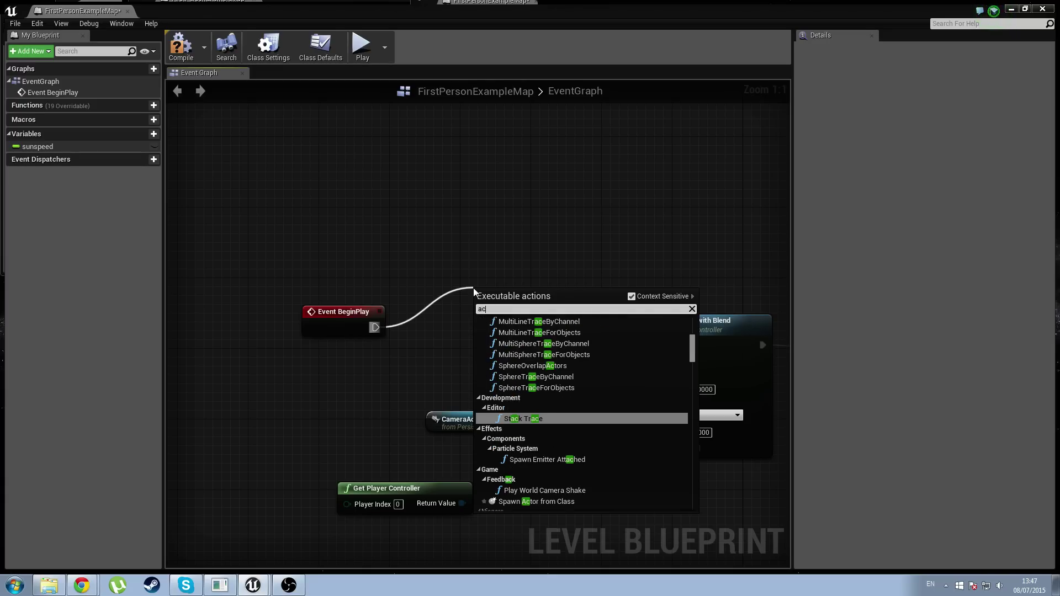
left_click(337, 157)
Select MatineeActor1 in the level and open the list of available nodes in the Level Blueprint beside Event BeginPlay
left_click_drag(371, 11, 426, 187)
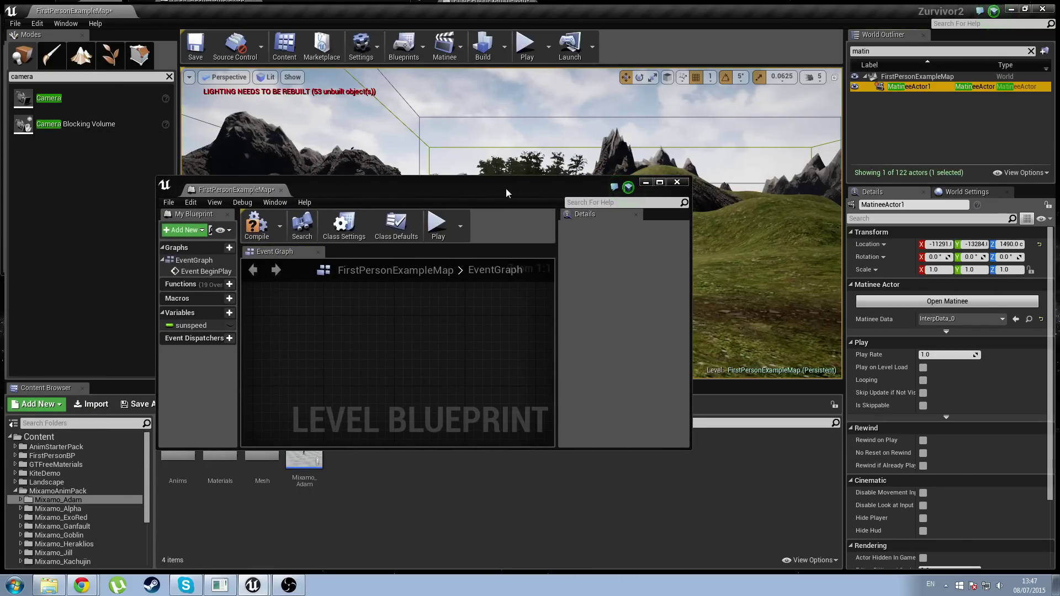
left_click_drag(478, 184, 482, 6)
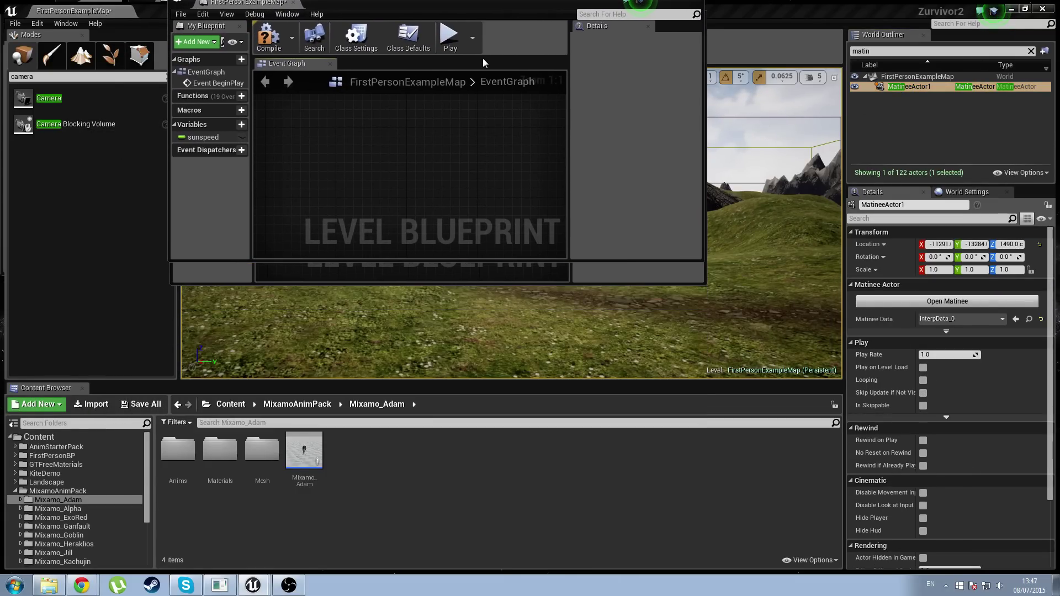
right_click(442, 296)
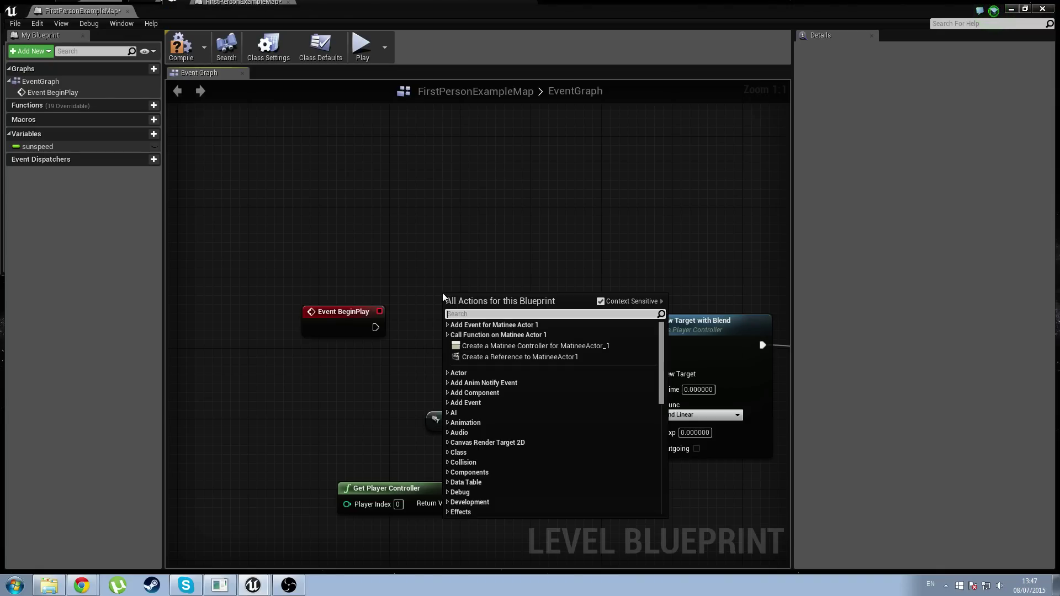
type("activater")
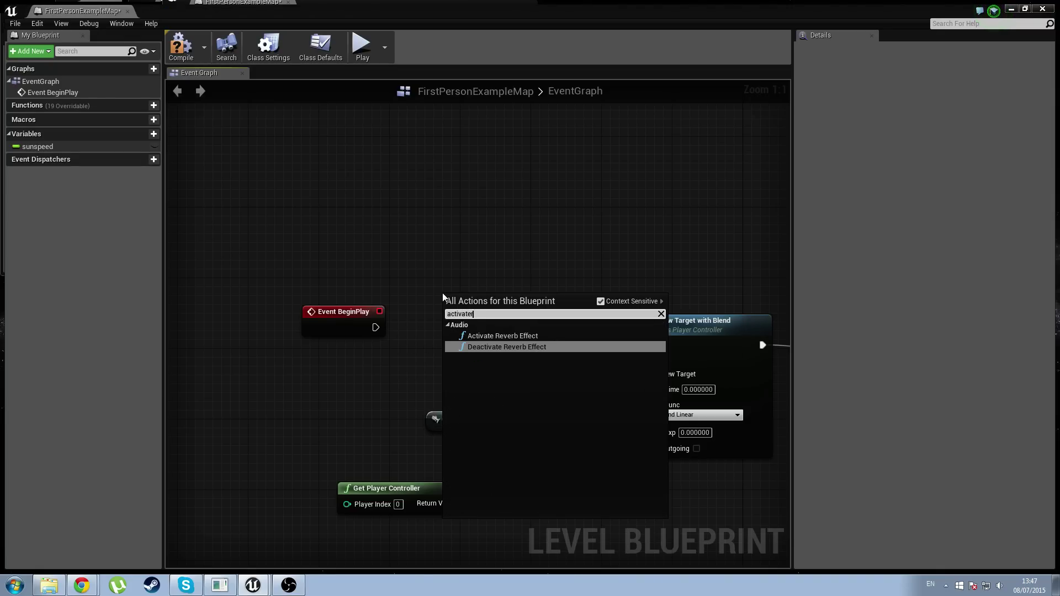
key("BackSpace")
key("BackSpace")
key("BackSpace")
key("BackSpace")
key("BackSpace")
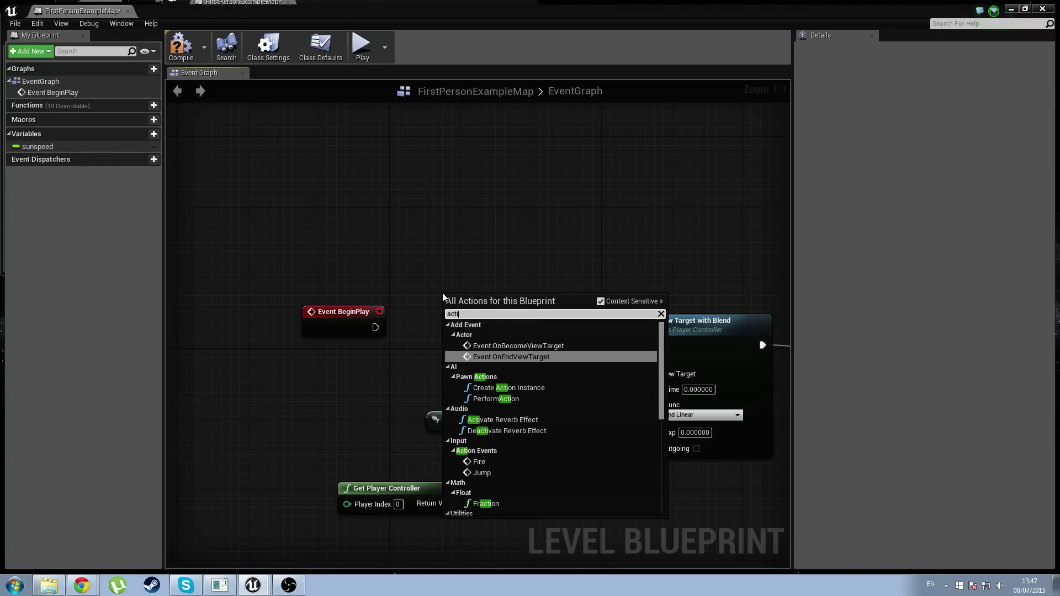
key("BackSpace")
key("BackSpace")
key("BackSpace")
key("BackSpace")
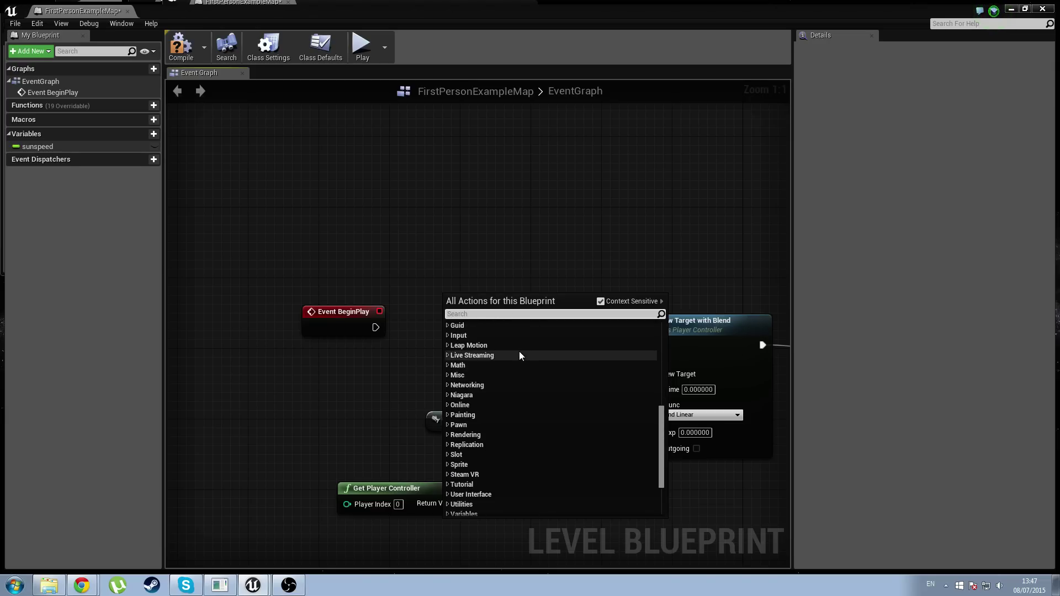
Create a reference to MatineeActor1 in the graph and place it above Event BeginPlay
scroll(518, 353, "up", 10)
left_click(513, 356)
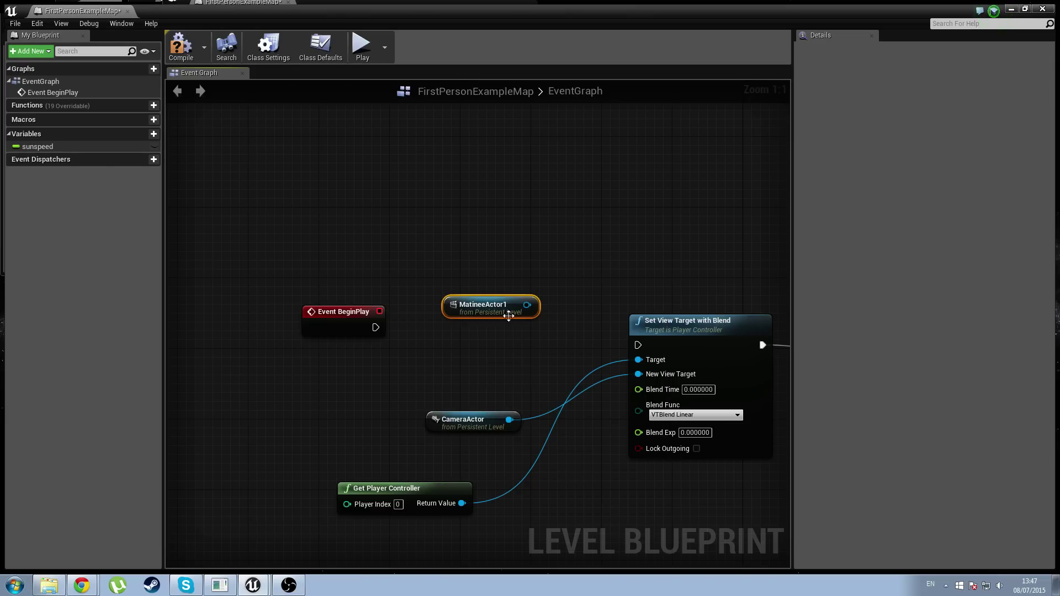
left_click_drag(508, 315, 448, 273)
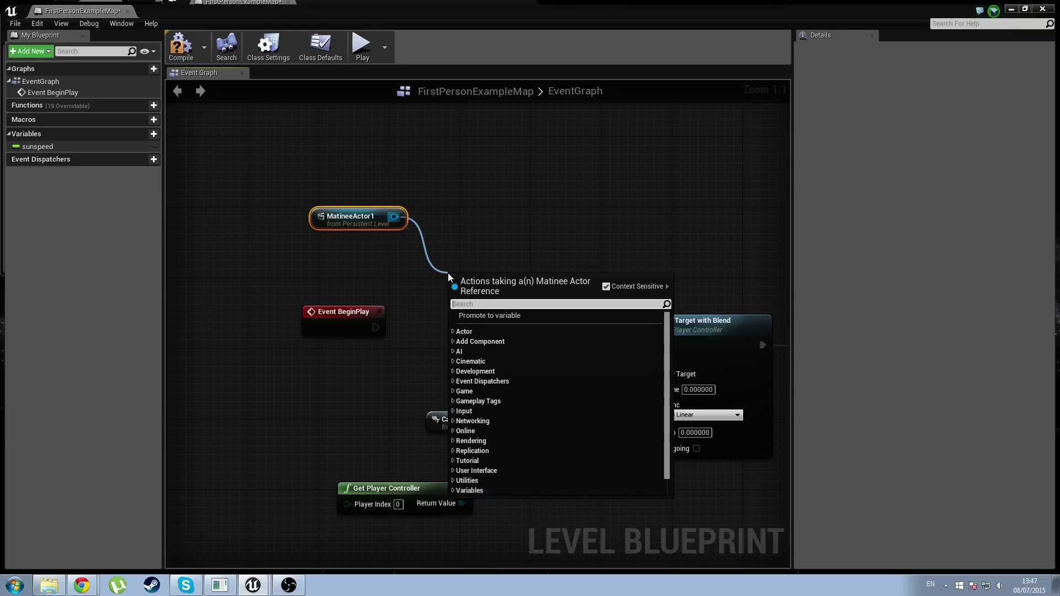
Add a Play node that takes the MatineeActor1 reference as its Target, between Event BeginPlay and Set View Target with Blend
type("plka")
key("BackSpace")
key("BackSpace")
type("ay")
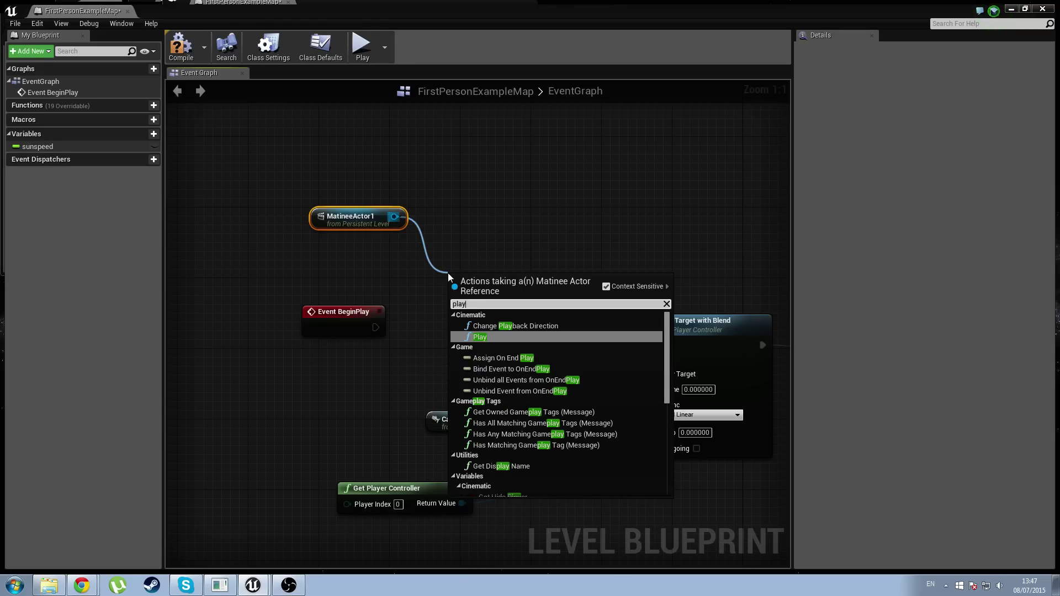
left_click(479, 336)
left_click_drag(499, 298, 506, 326)
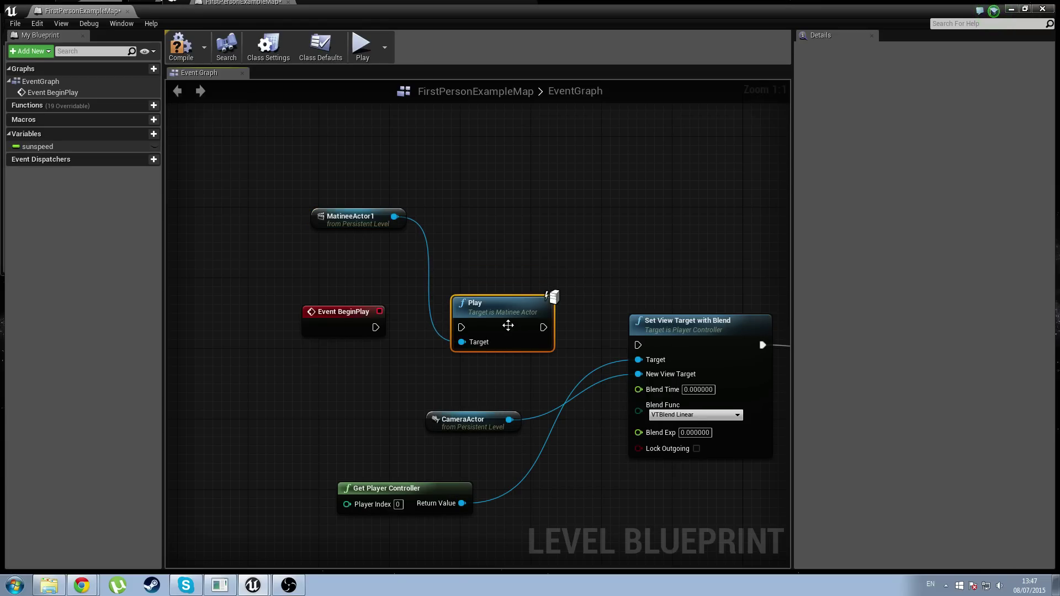
Wire Event BeginPlay through Play into the first Set View Target with Blend, and compile the Level Blueprint
left_click_drag(376, 327, 469, 328)
mouse_move(548, 334)
left_mouse_down()
mouse_move(626, 341)
mouse_move(541, 339)
mouse_move(563, 336)
left_mouse_up()
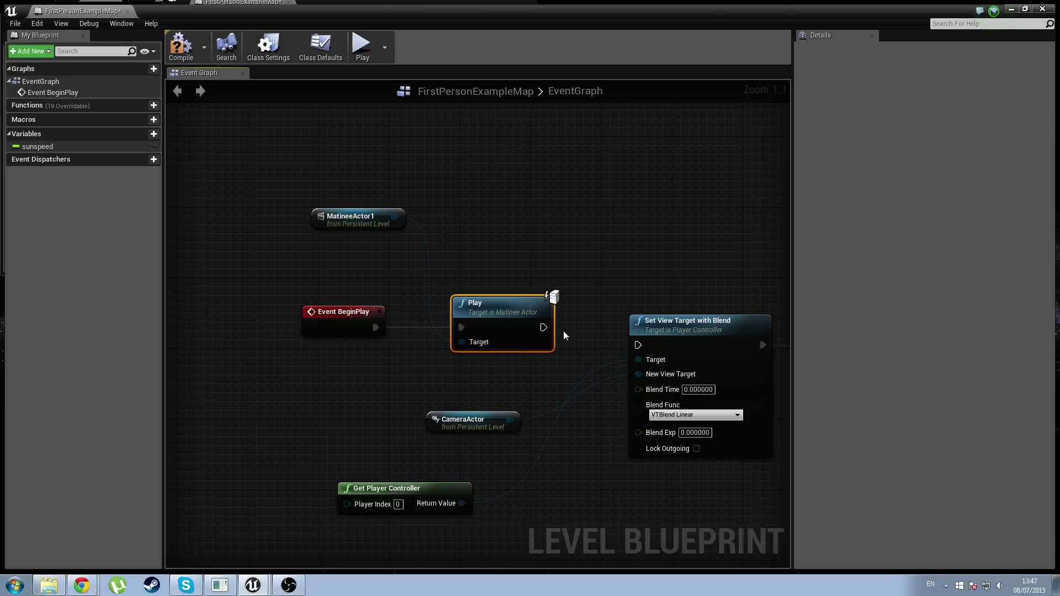
left_click_drag(641, 349, 637, 343)
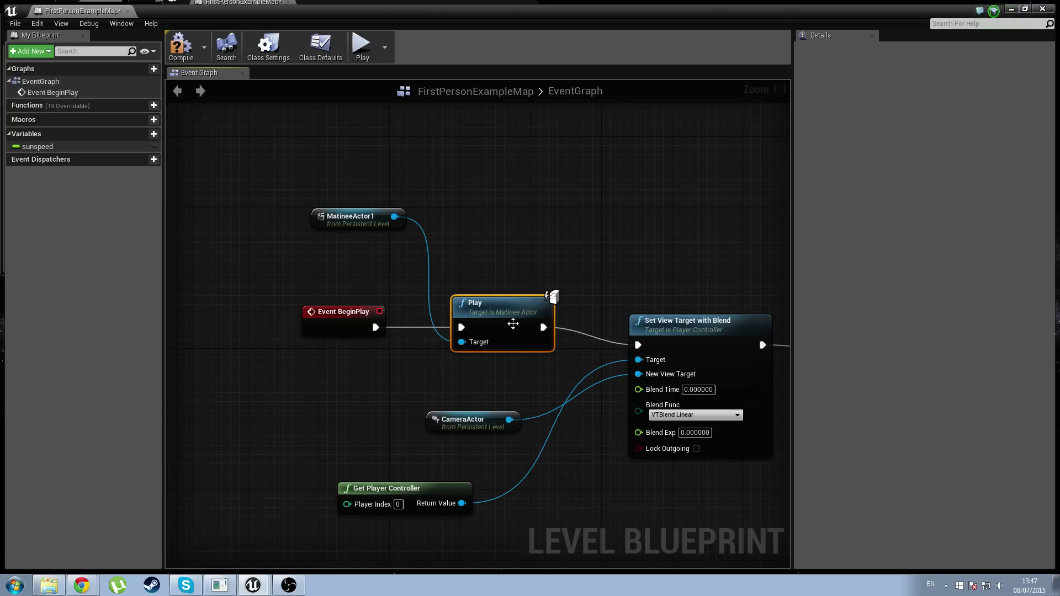
left_click(602, 213)
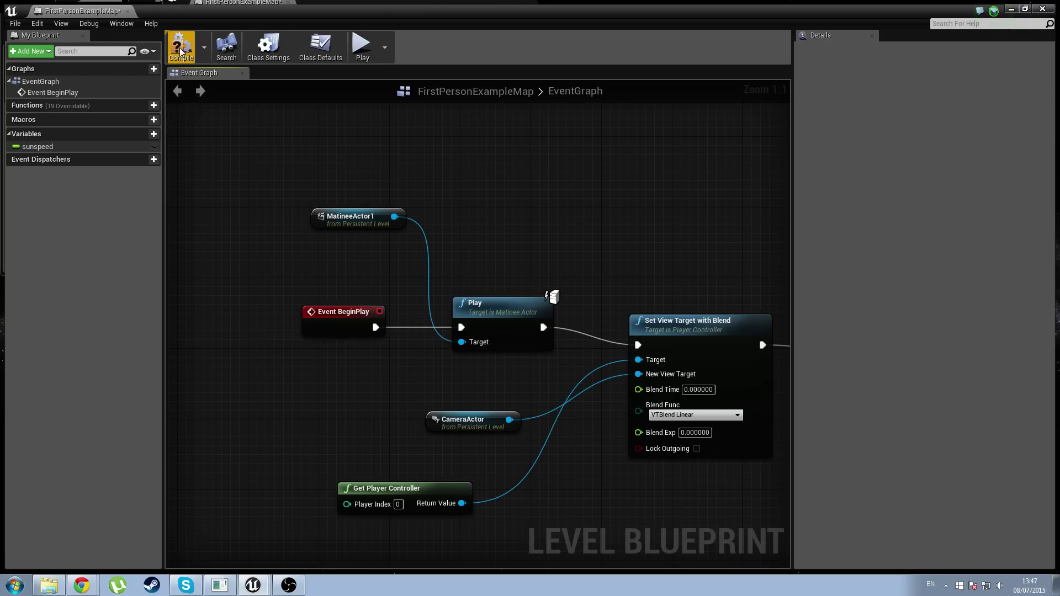
Play the level from the main editor to test the cutscene, walk around as the player, and stop the test
left_click(283, 4)
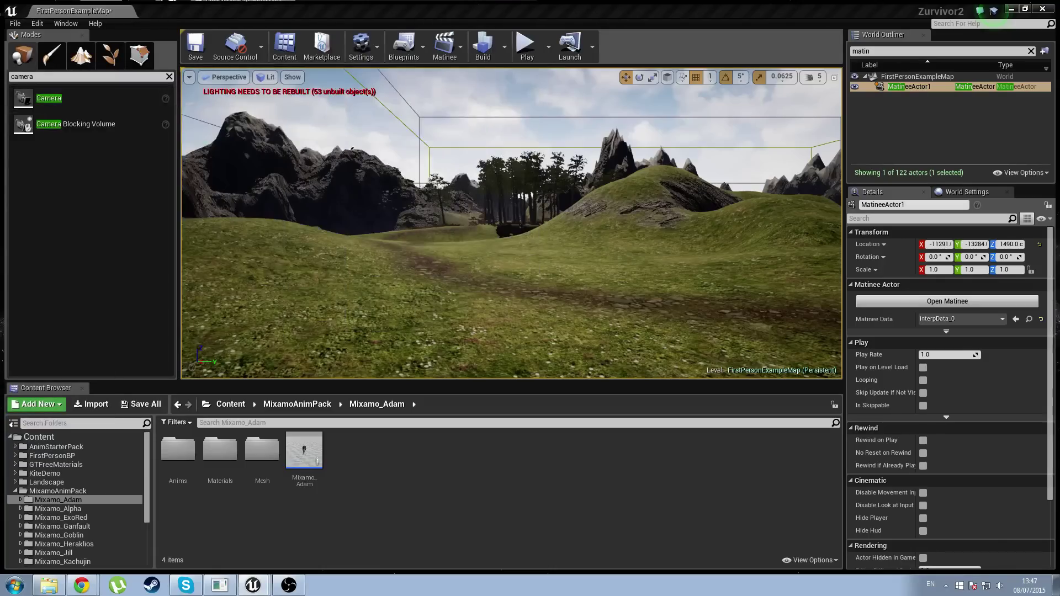
left_click(525, 44)
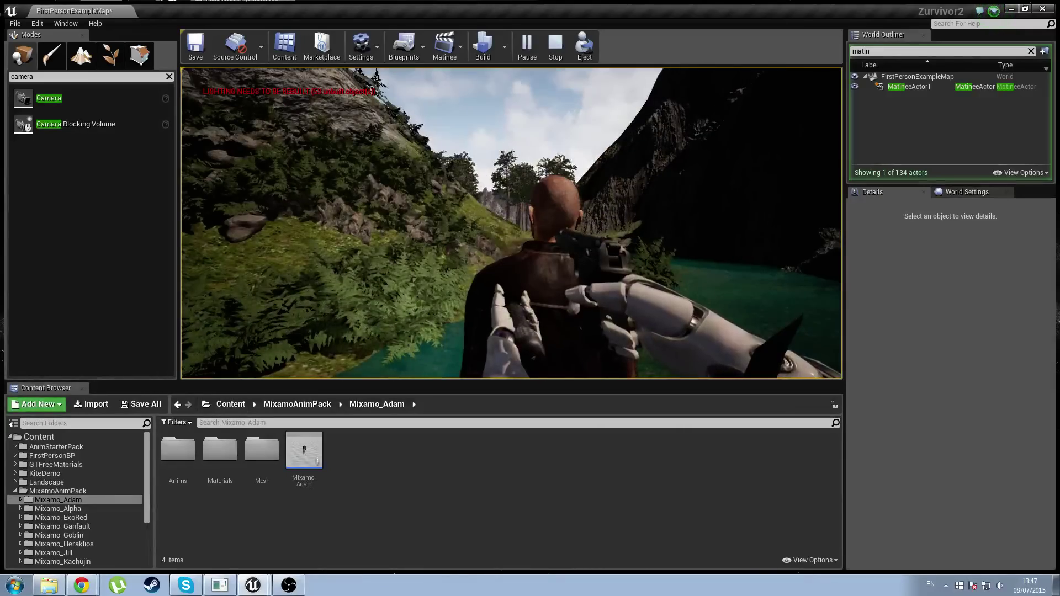
key("w")
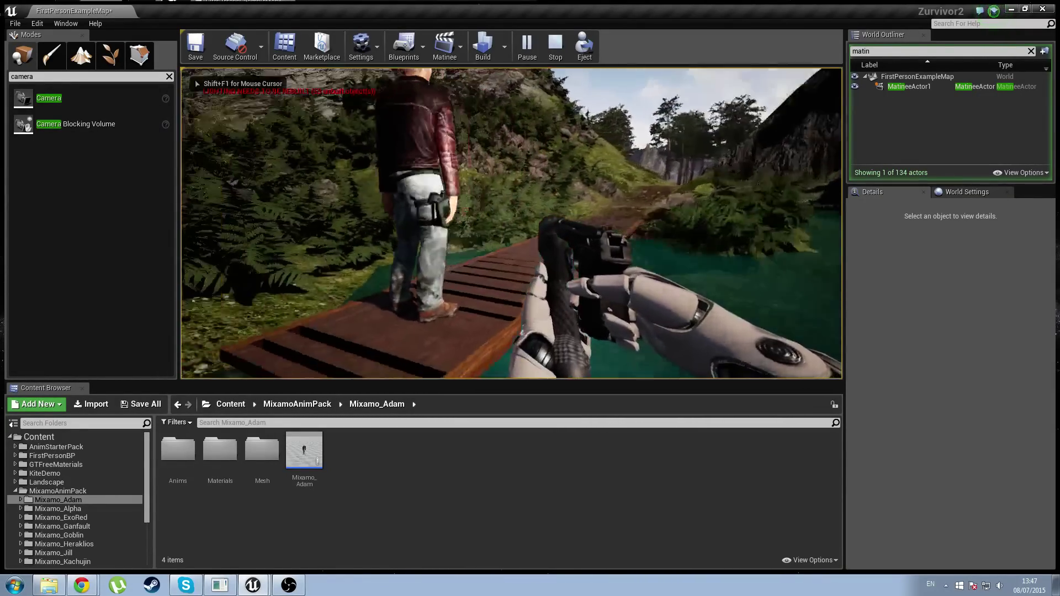
key("s")
key("w")
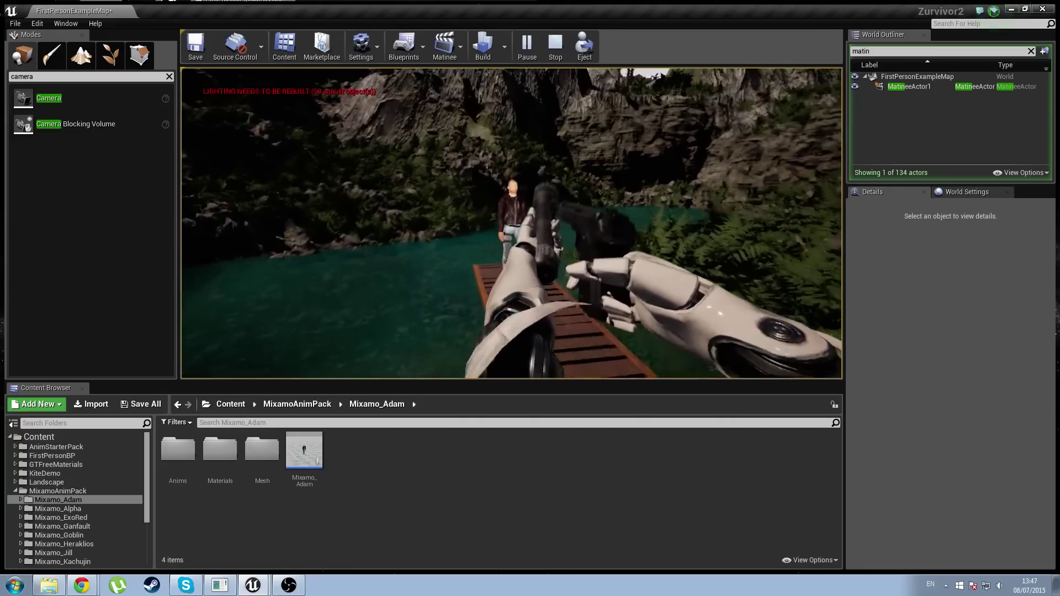
key("w")
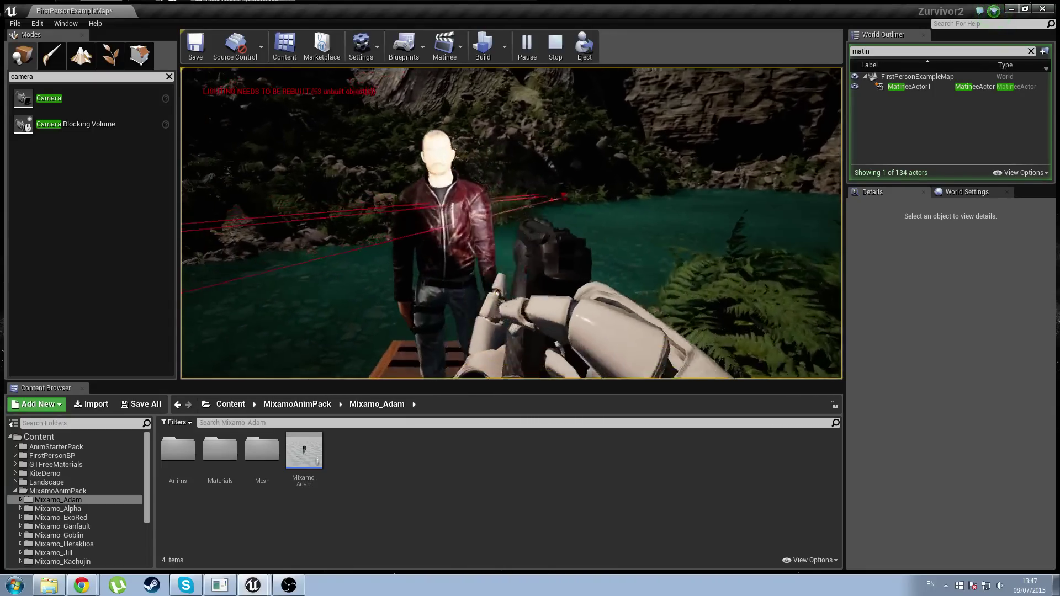
key("s")
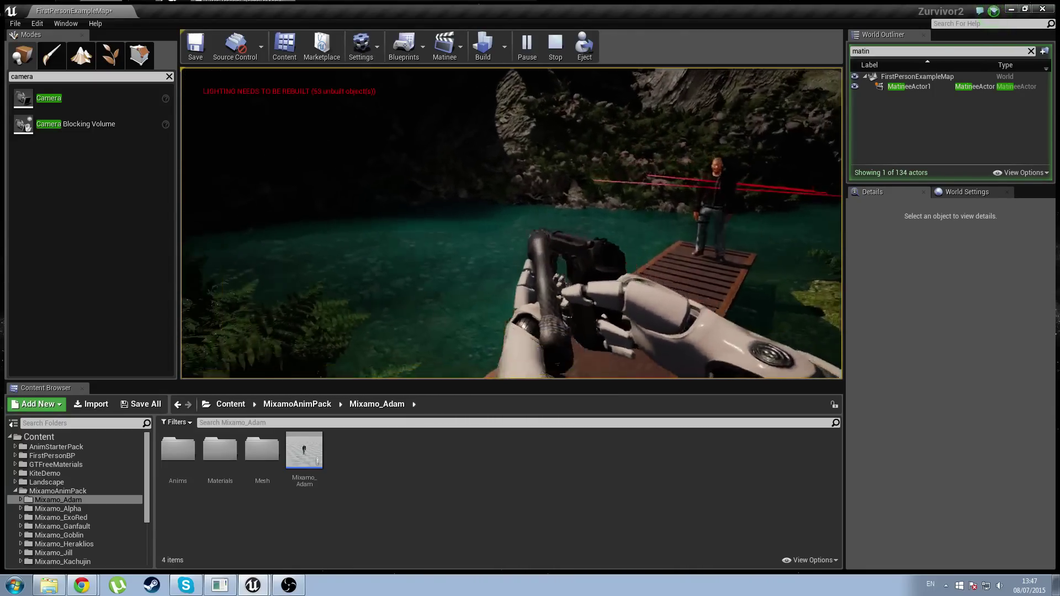
key("Escape")
Delete the old disconnected node chain above the Event BeginPlay chain in the Level Blueprint
right_click_drag(426, 235, 579, 252)
left_click_drag(0, 175, 582, 0)
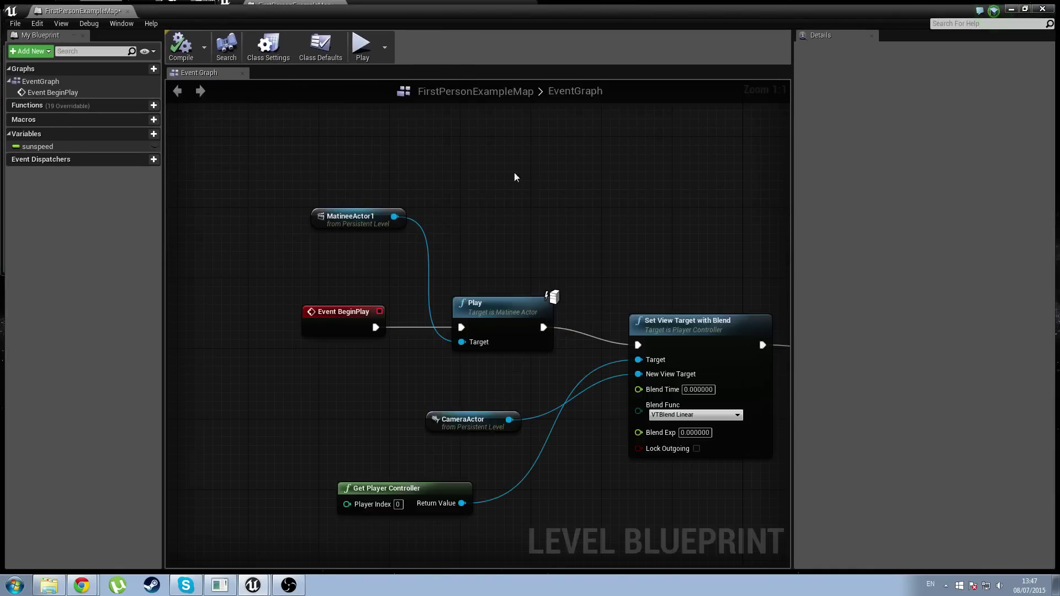
scroll(474, 177, "down", 5)
right_click_drag(511, 169, 349, 183)
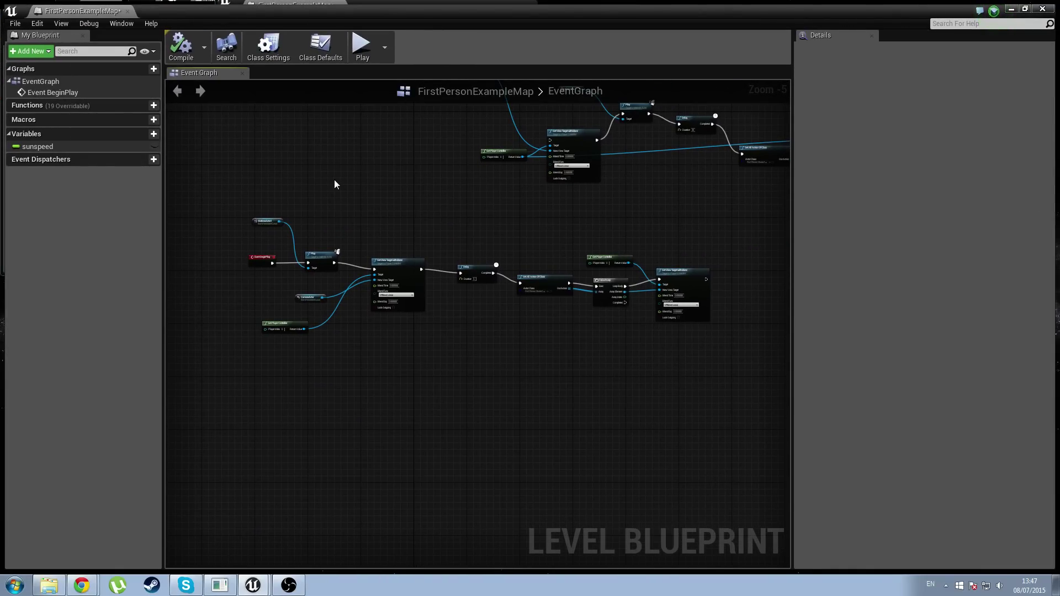
scroll(333, 181, "down", 2)
right_click_drag(513, 224, 453, 301)
scroll(544, 289, "up", 1)
left_click_drag(643, 266, 276, 164)
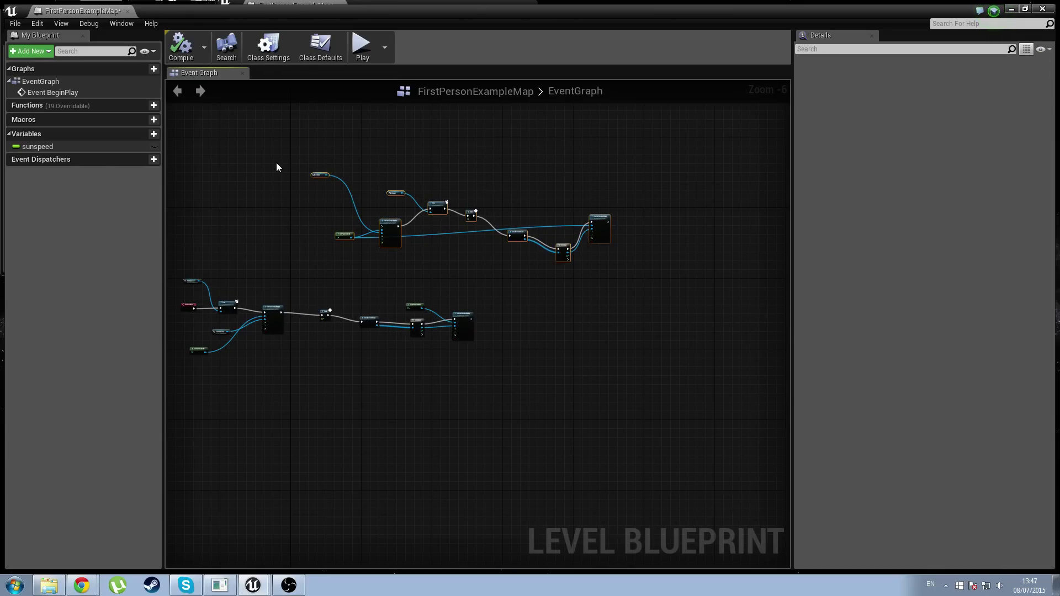
key("Delete")
Review the start of the script: Event BeginPlay, the MatineeActor1 reference with Play, and Get Player Controller
scroll(279, 265, "up", 3)
right_click_drag(286, 263, 522, 227)
scroll(475, 300, "up", 2)
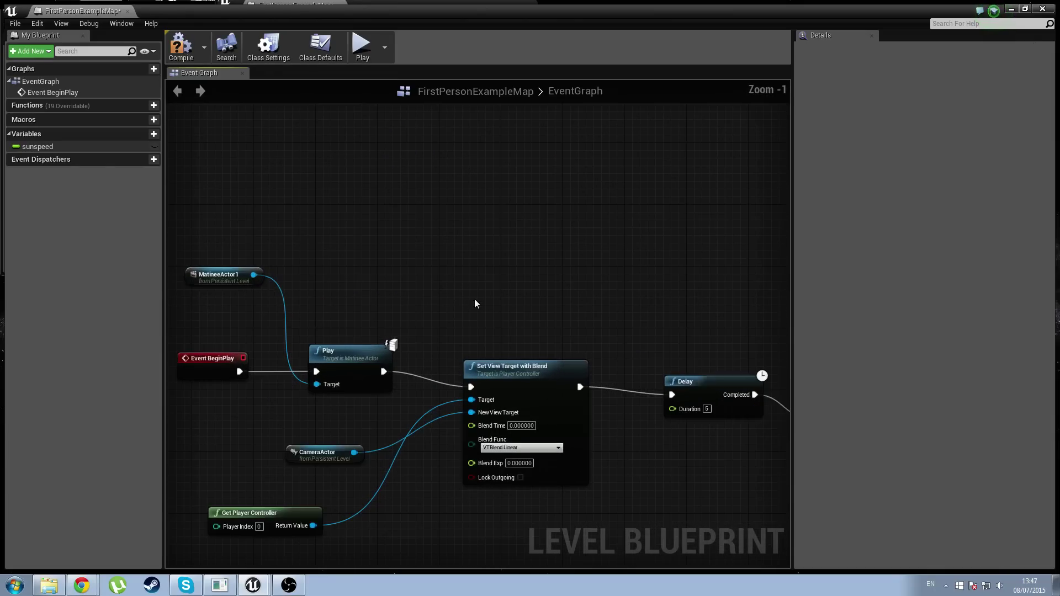
left_click_drag(285, 170, 503, 358)
left_click(457, 182)
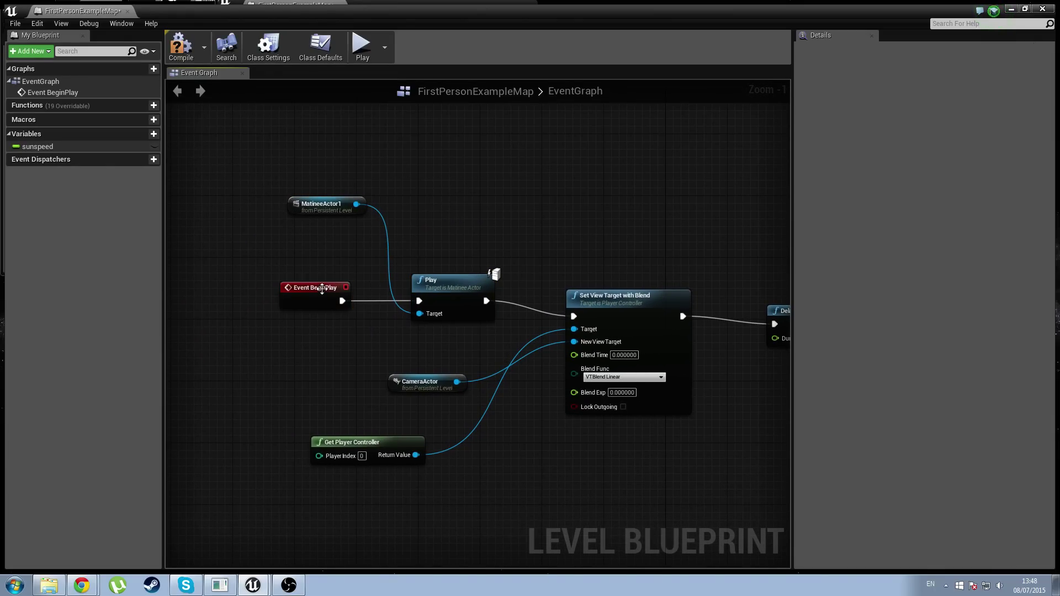
left_click_drag(303, 169, 453, 312)
left_click(568, 265)
right_click_drag(451, 515, 313, 376)
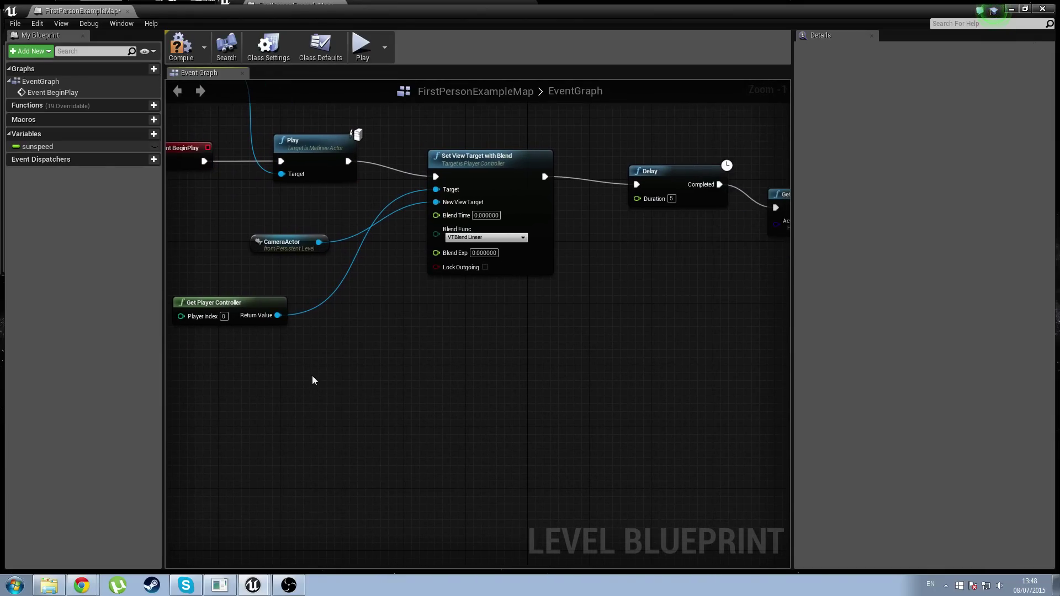
left_click(219, 301)
right_click_drag(303, 286, 340, 298)
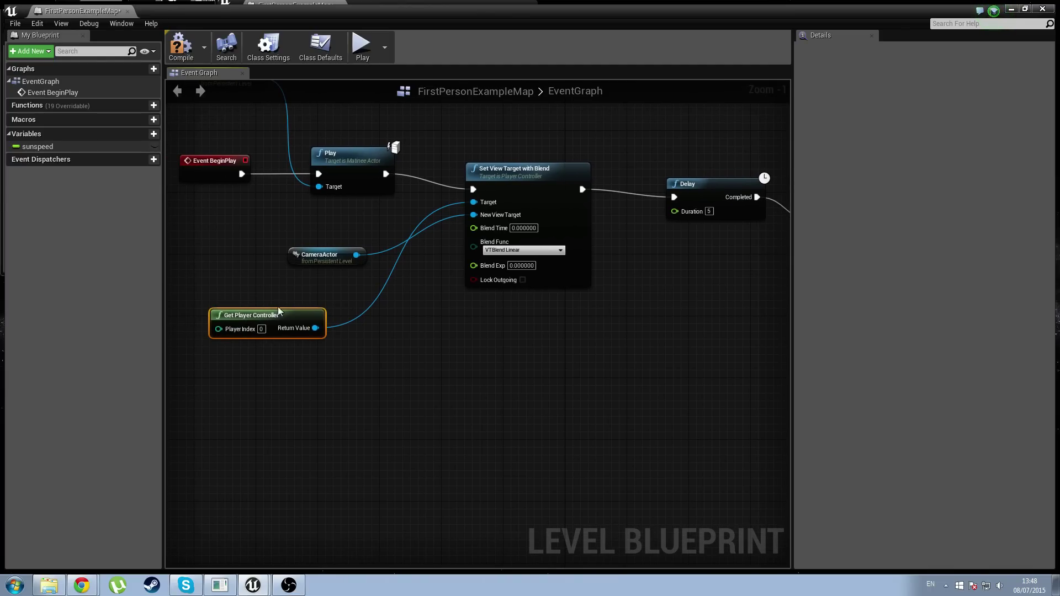
Review the rest of the script from the first Set View Target with Blend through Delay and ForEachLoop to the final node
left_click_drag(282, 224, 607, 354)
right_click_drag(648, 352, 356, 397)
left_click(428, 287)
right_click_drag(429, 285, 319, 305)
left_click_drag(270, 184, 584, 246)
left_click(448, 157)
right_click_drag(447, 157, 408, 158)
left_click_drag(297, 209, 648, 366)
left_click_drag(511, 389, 512, 389)
right_click_drag(325, 363, 520, 343)
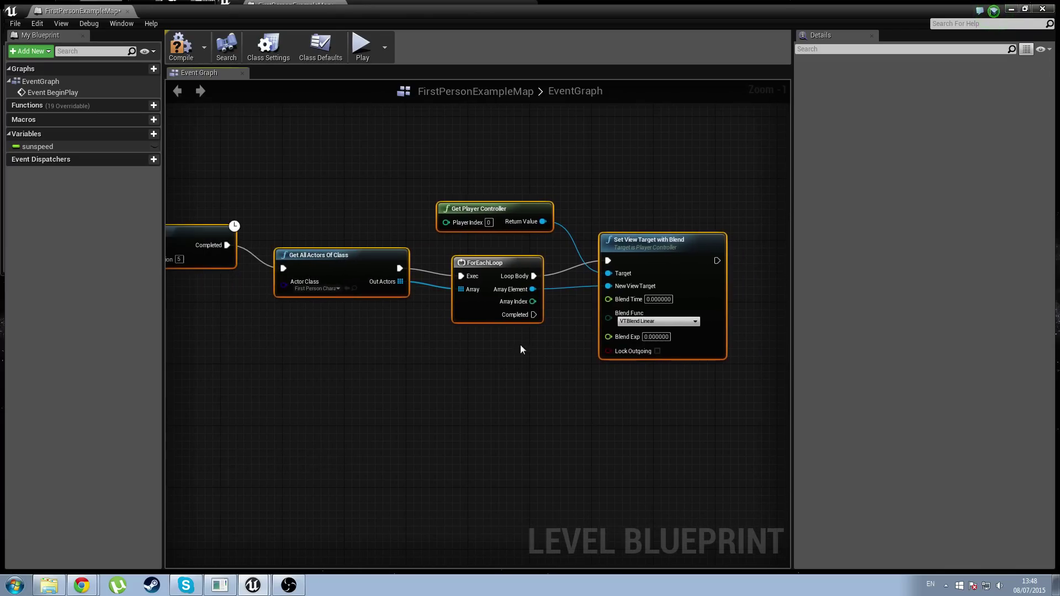
left_click(309, 377)
right_click_drag(369, 392, 510, 421)
left_click(310, 258)
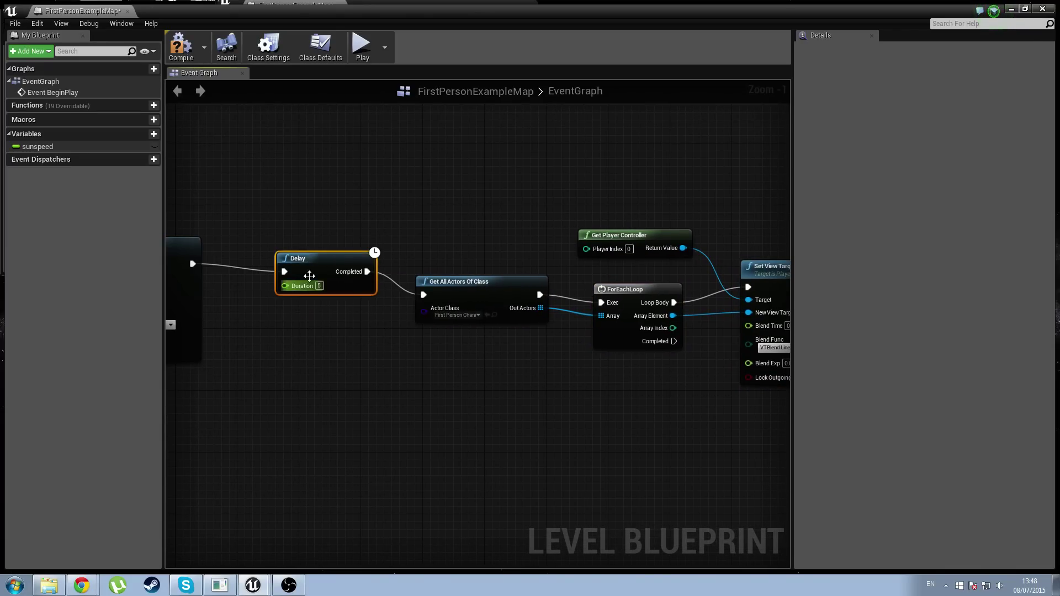